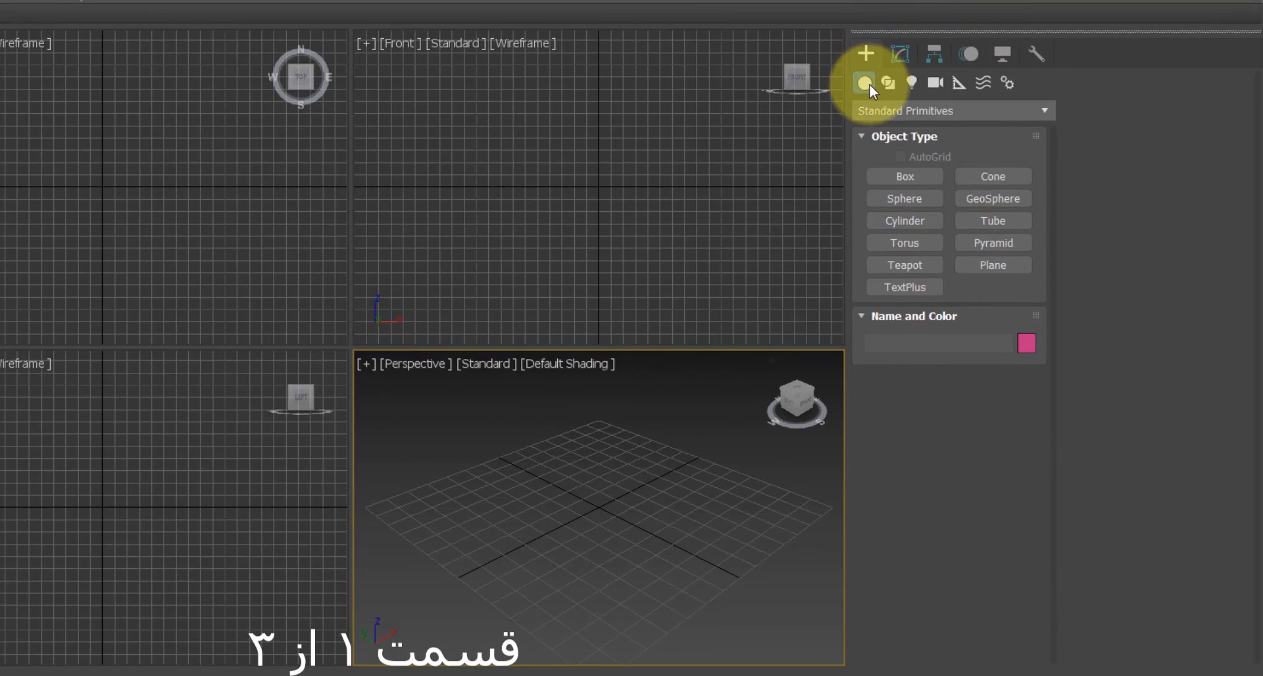
# Step: Create a Standard Primitives box about 92 × 48 × 48 cm in the Perspective viewport
pyautogui.click(1005, 113)
pyautogui.click(895, 113)
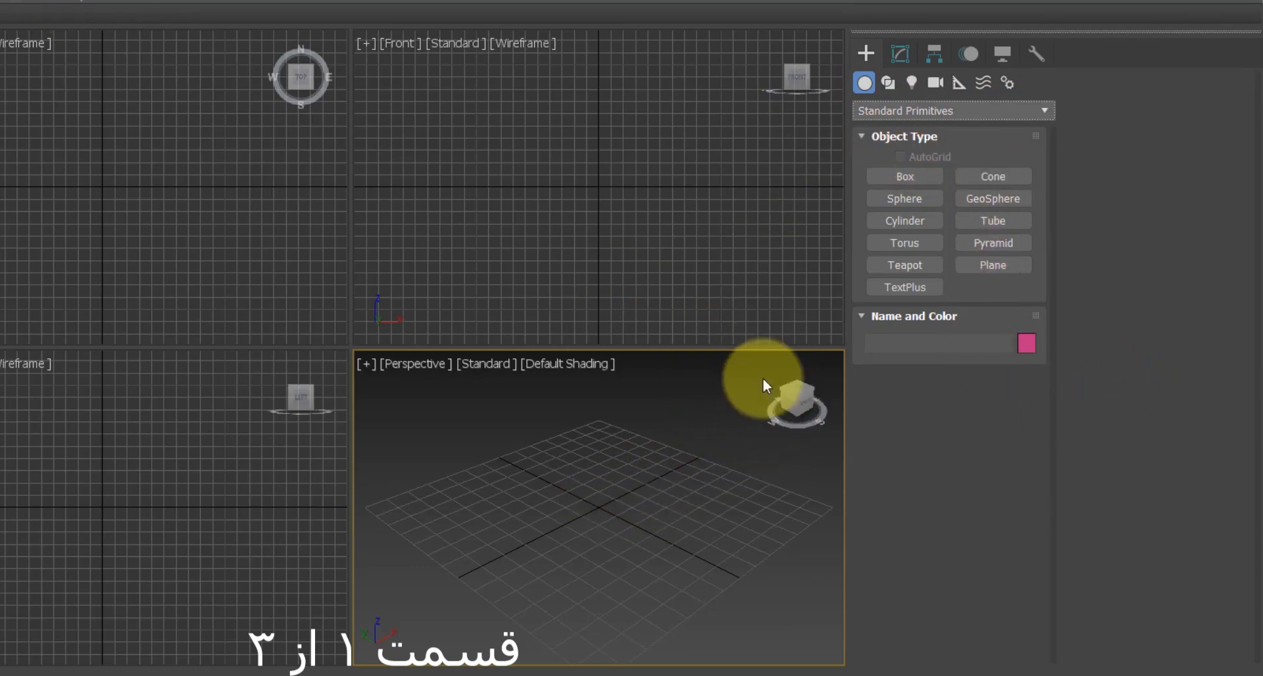
pyautogui.click(903, 178)
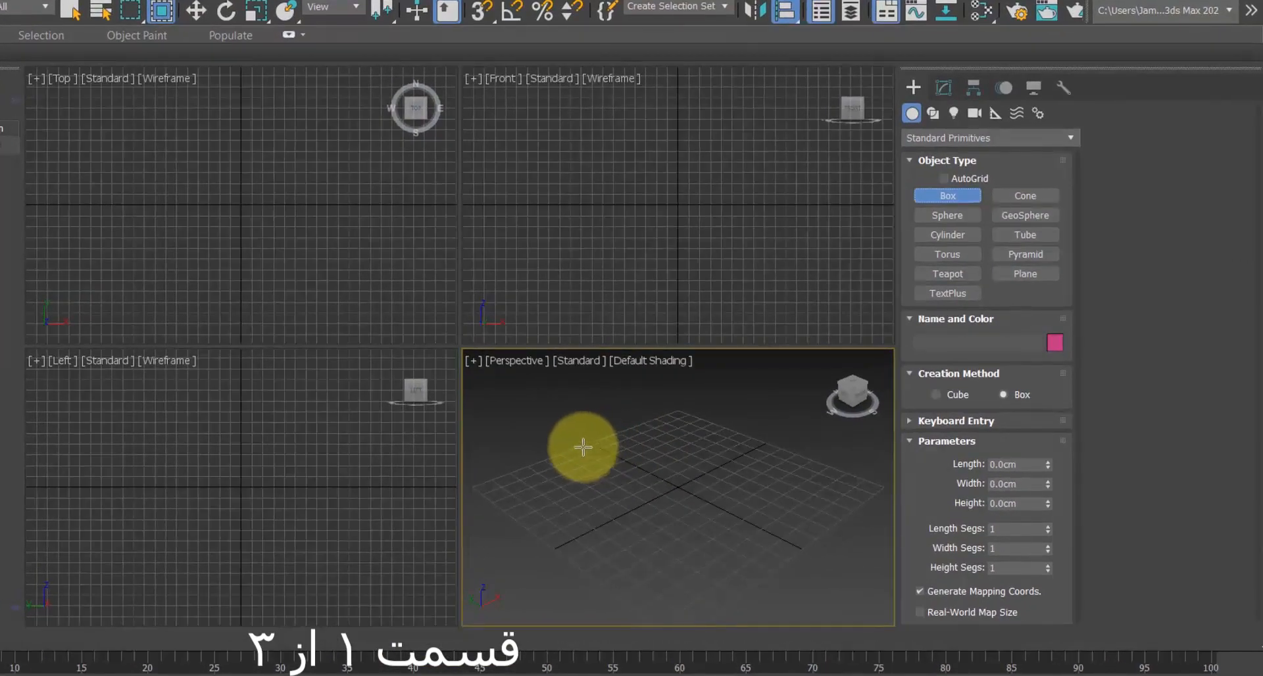
pyautogui.click(573, 447)
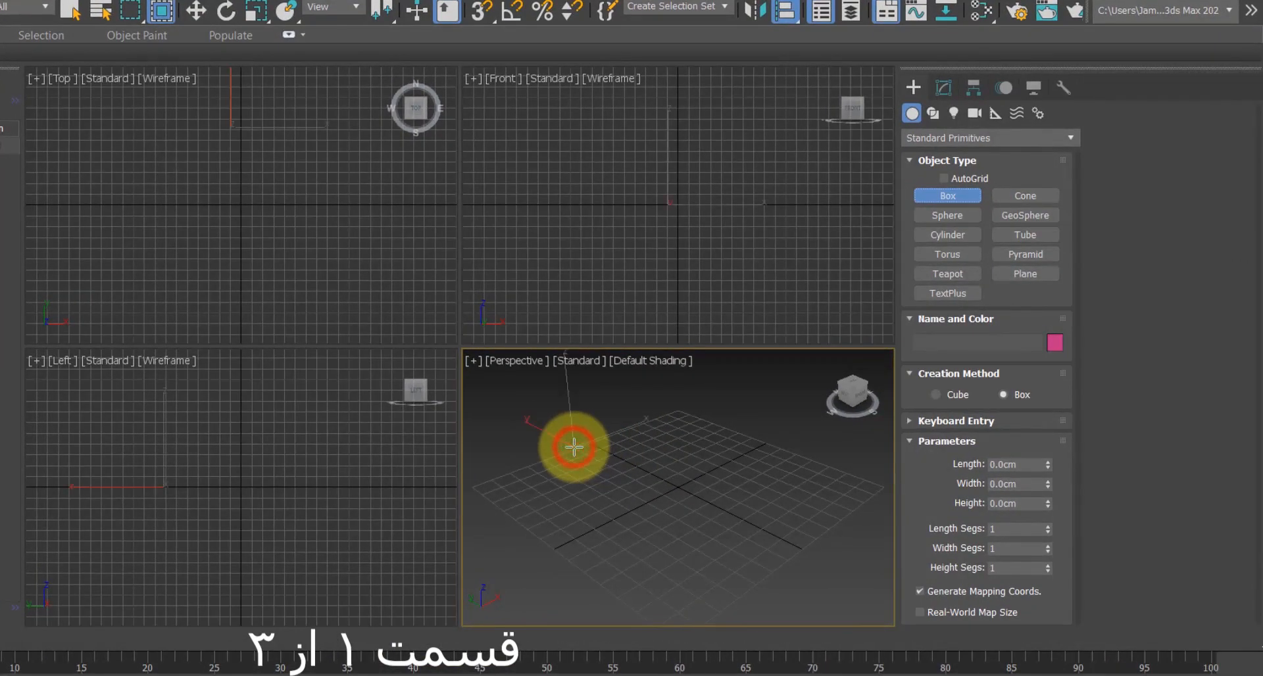
pyautogui.moveTo(574, 447); pyautogui.dragTo(609, 557)
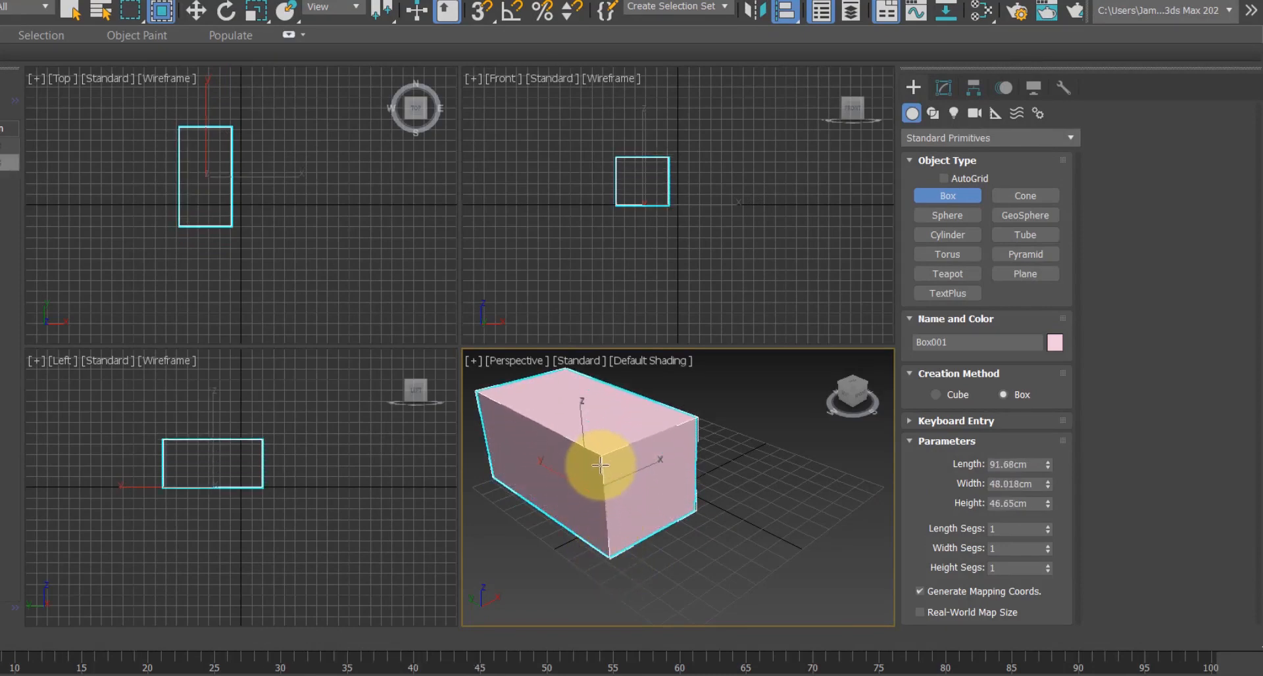
pyautogui.click(602, 468)
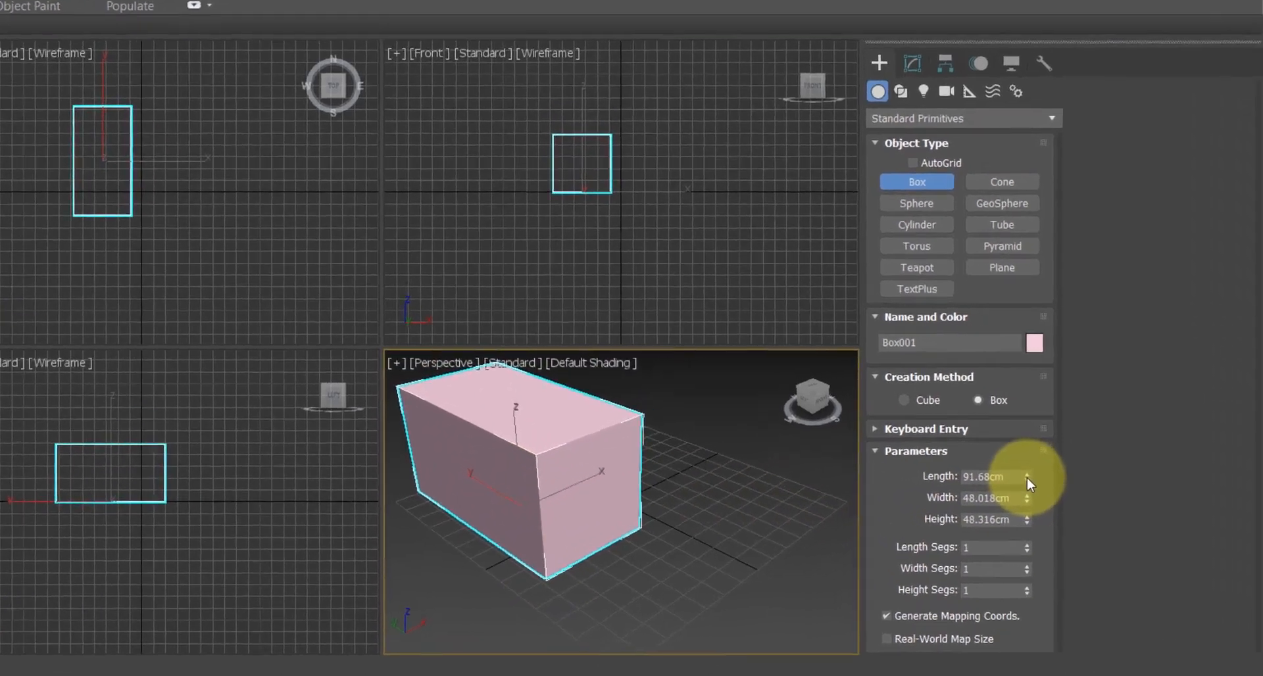
# Step: Set the box's length to 68.76 cm, width to 65.785 cm and height to 51.698 cm
pyautogui.click(1048, 461)
pyautogui.moveTo(1004, 486)
pyautogui.mouseDown()
pyautogui.moveTo(1002, 515)
pyautogui.moveTo(1000, 485)
pyautogui.moveTo(1006, 501)
pyautogui.moveTo(1011, 489)
pyautogui.mouseUp()
pyautogui.moveTo(1008, 534)
pyautogui.mouseDown()
pyautogui.moveTo(1009, 506)
pyautogui.moveTo(1018, 544)
pyautogui.moveTo(1008, 520)
pyautogui.moveTo(1010, 534)
pyautogui.mouseUp()
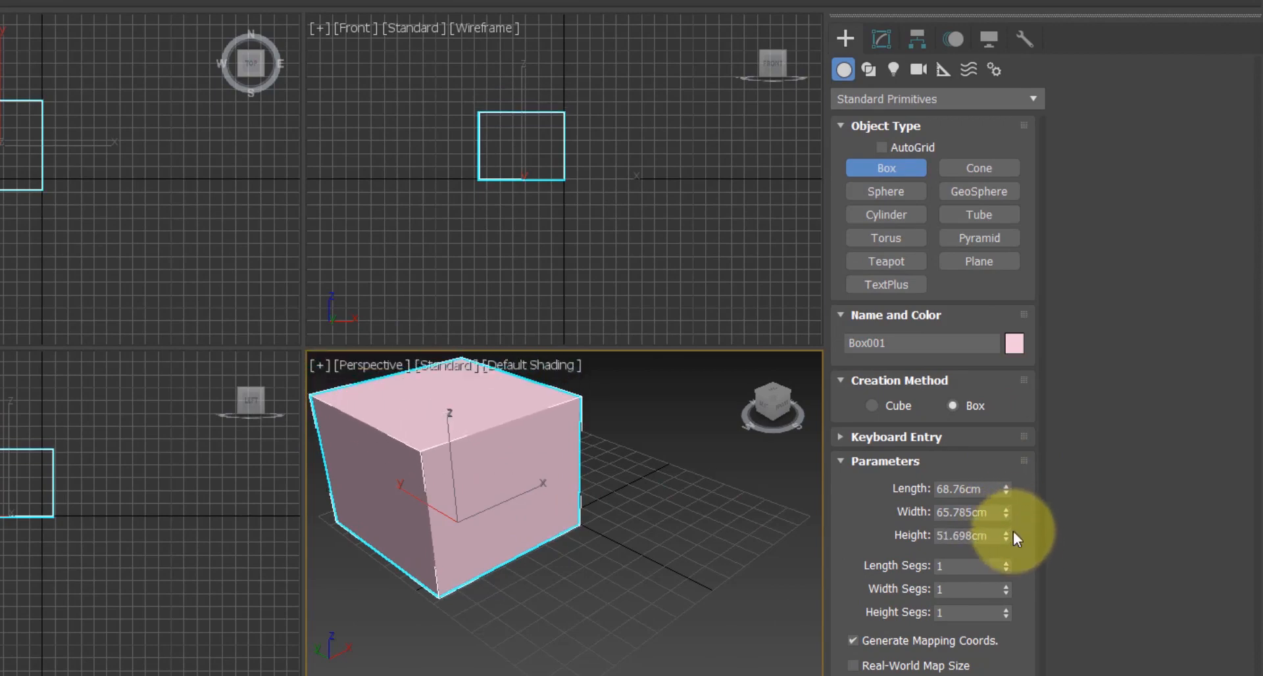
pyautogui.click(1005, 568)
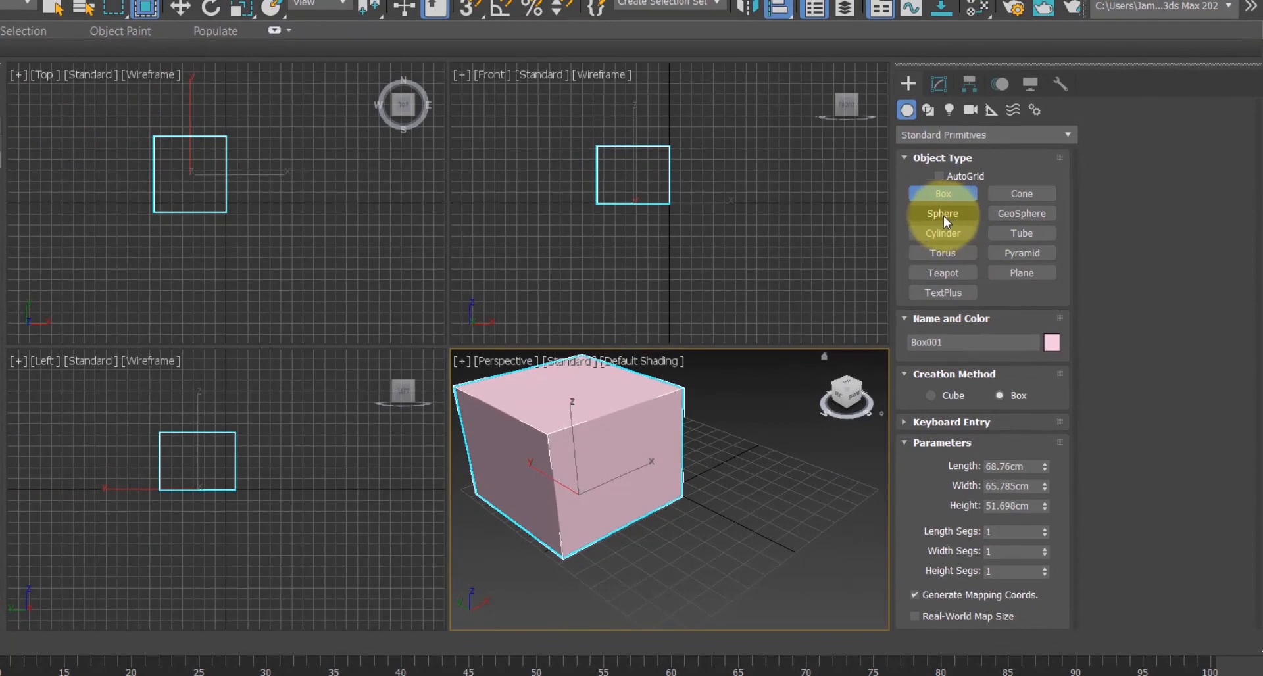
# Step: Create a sphere with a radius of about 25 cm on the grid beside the box in the Perspective viewport
pyautogui.click(943, 214)
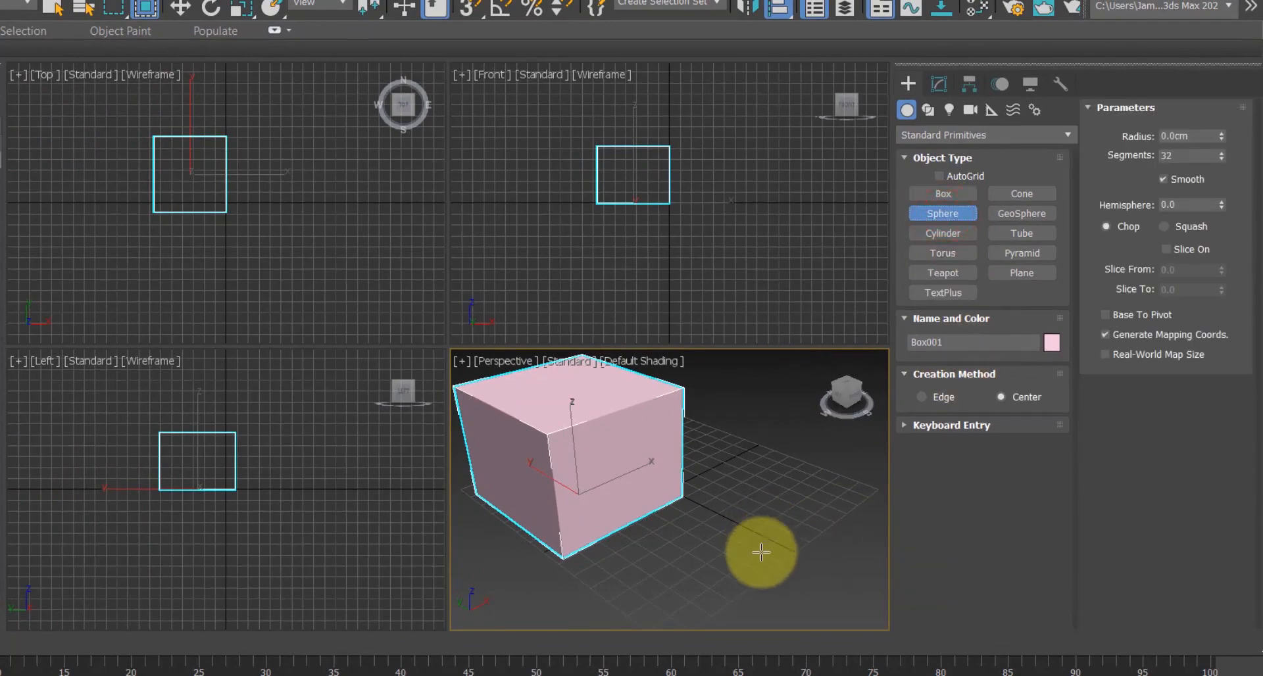
pyautogui.moveTo(755, 513); pyautogui.dragTo(774, 542)
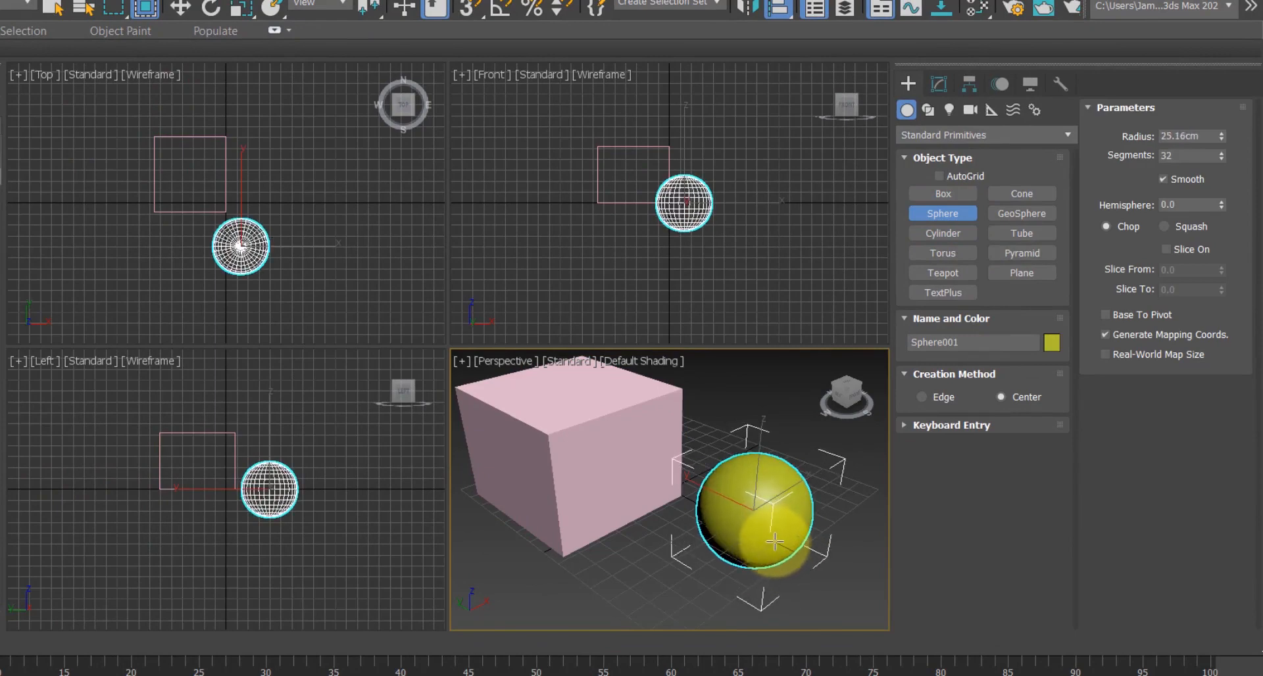
# Step: Create a pointed cone in front of the box, with base radius about 26 cm, tip radius about 1 cm and height about 40 cm
pyautogui.click(1025, 194)
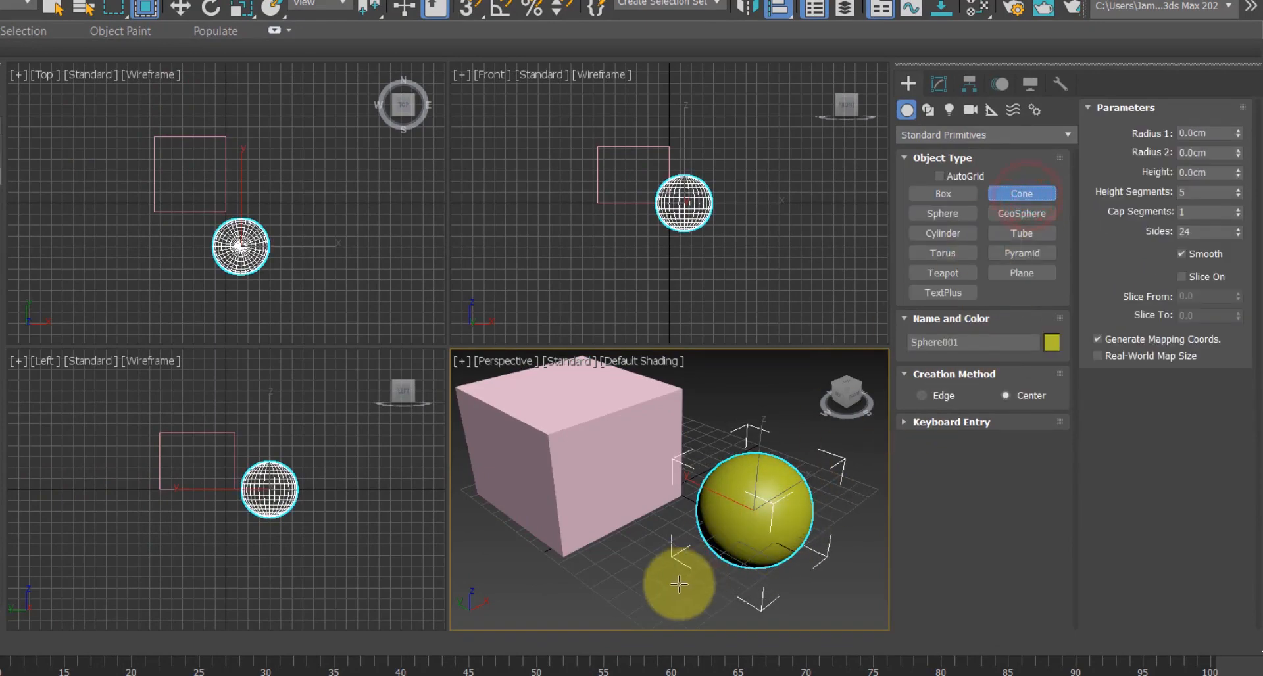
pyautogui.scroll(-2, 642, 462)
pyautogui.scroll(3, 641, 597)
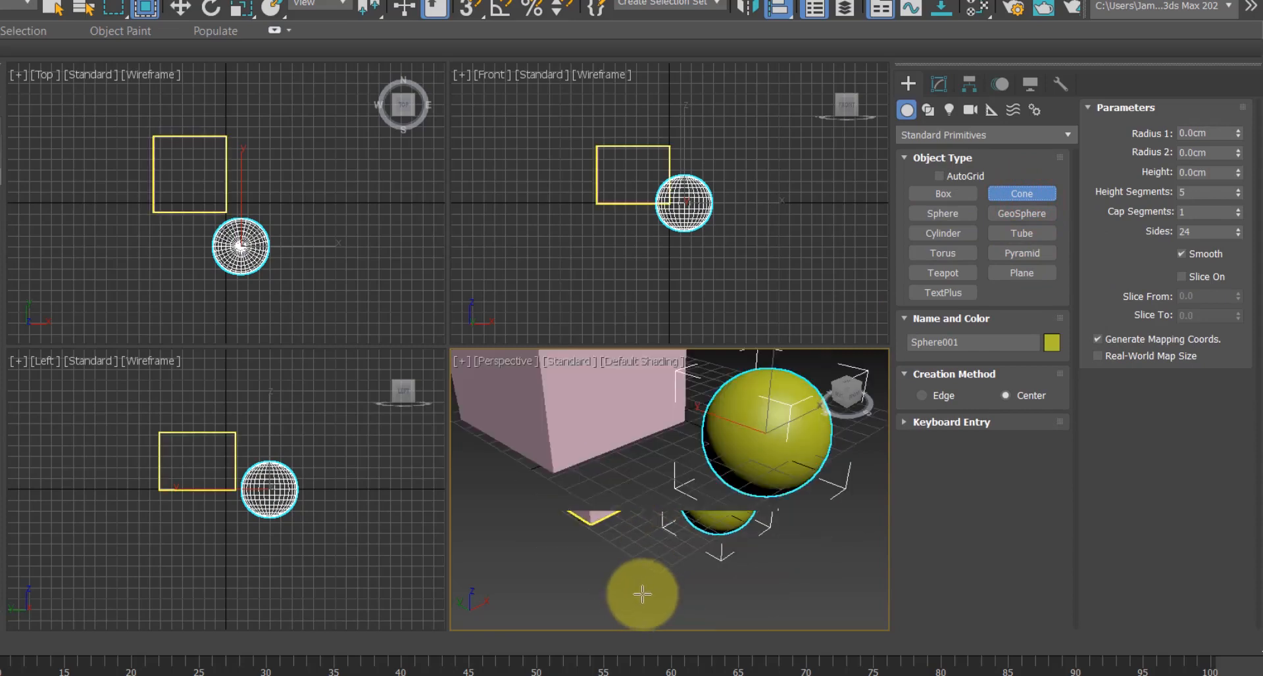
pyautogui.moveTo(601, 519); pyautogui.dragTo(633, 564)
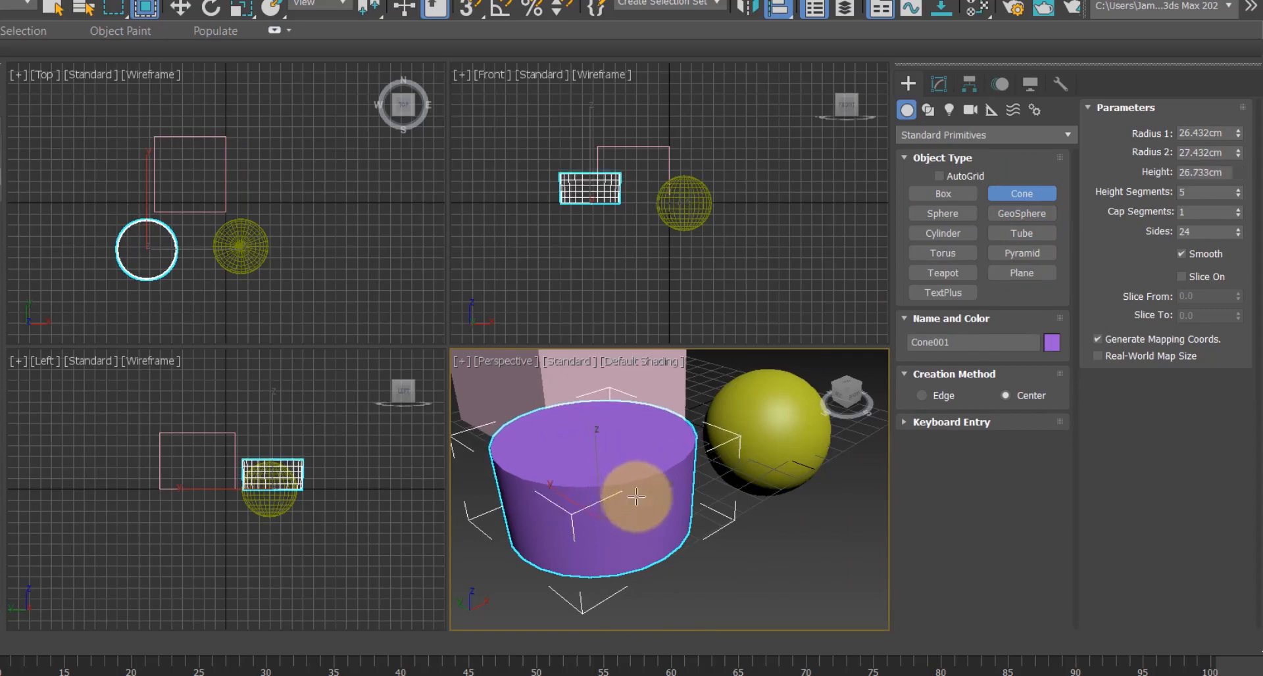
pyautogui.click(618, 412)
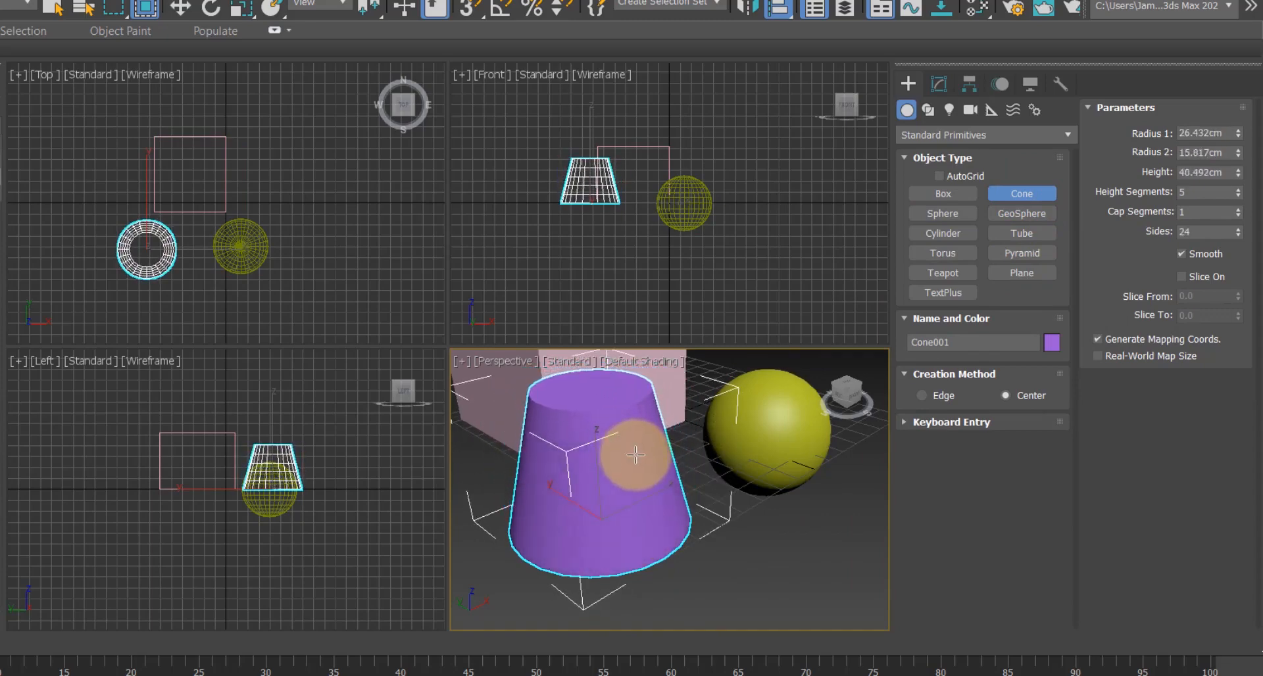
pyautogui.click(664, 510)
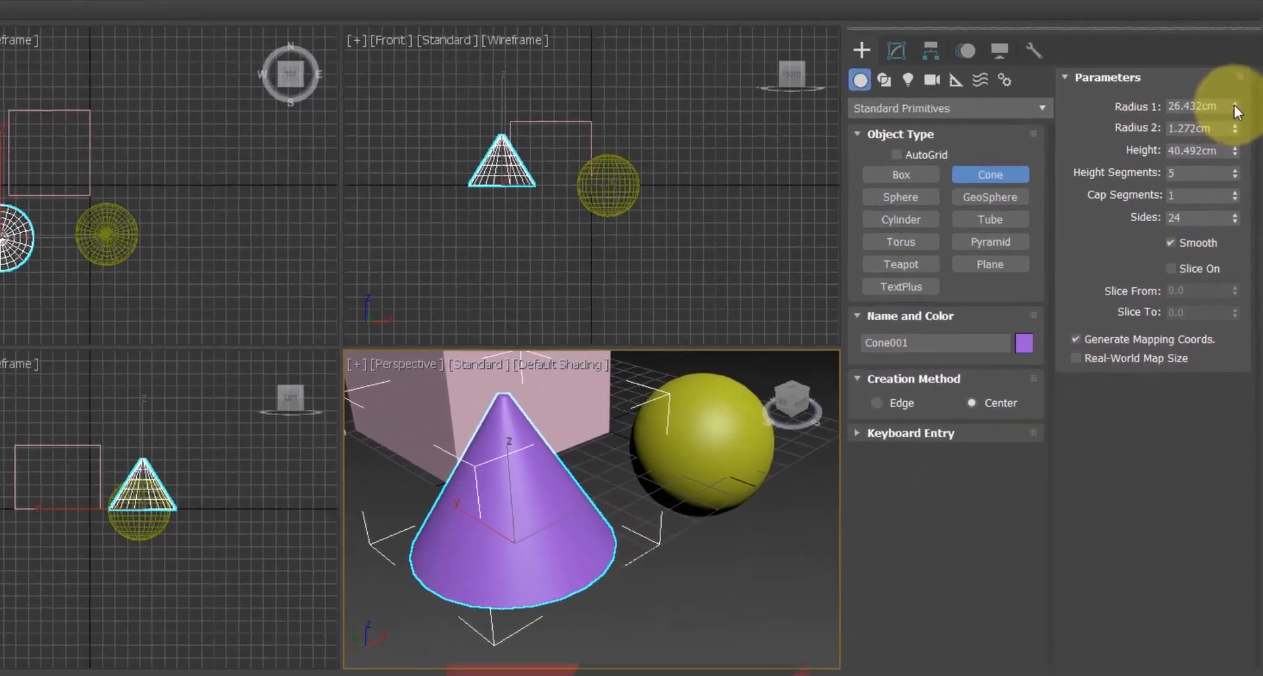
# Step: Set the cone's Radius 1 to 27.489 cm, Radius 2 to 1.17 cm and height to 46.161 cm
pyautogui.moveTo(1238, 128); pyautogui.dragTo(1241, 137)
pyautogui.moveTo(1235, 77); pyautogui.dragTo(1232, 123)
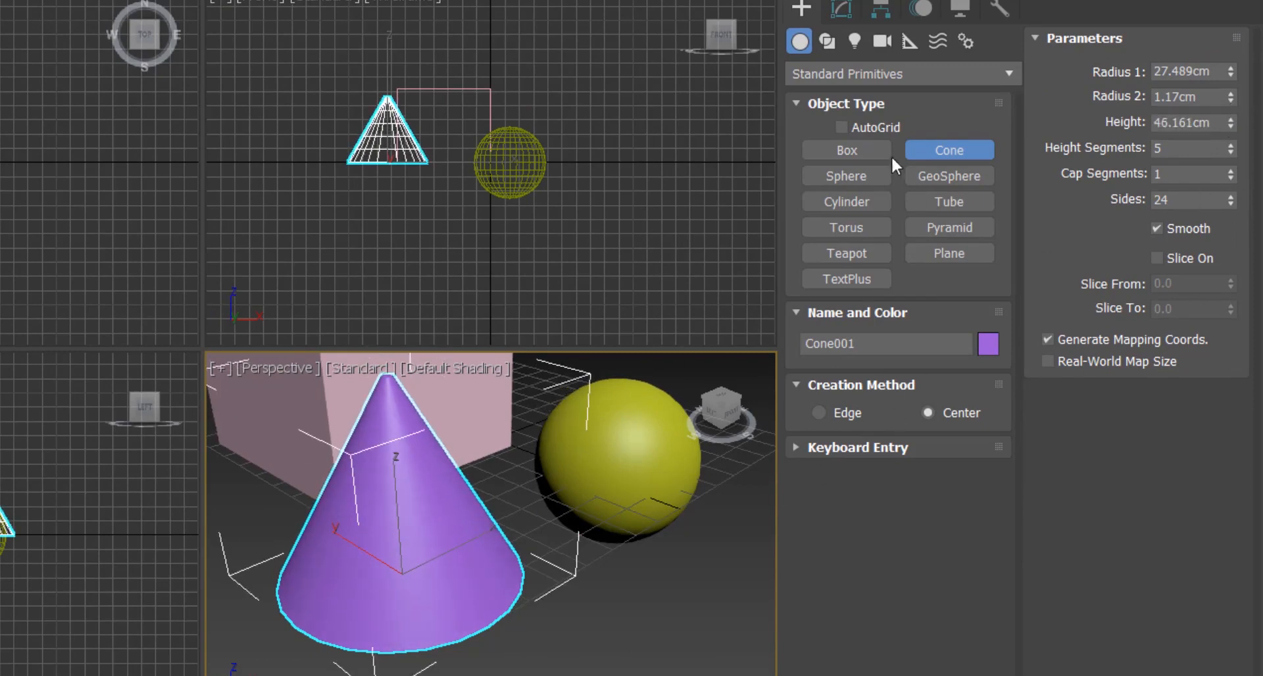
pyautogui.click(937, 68)
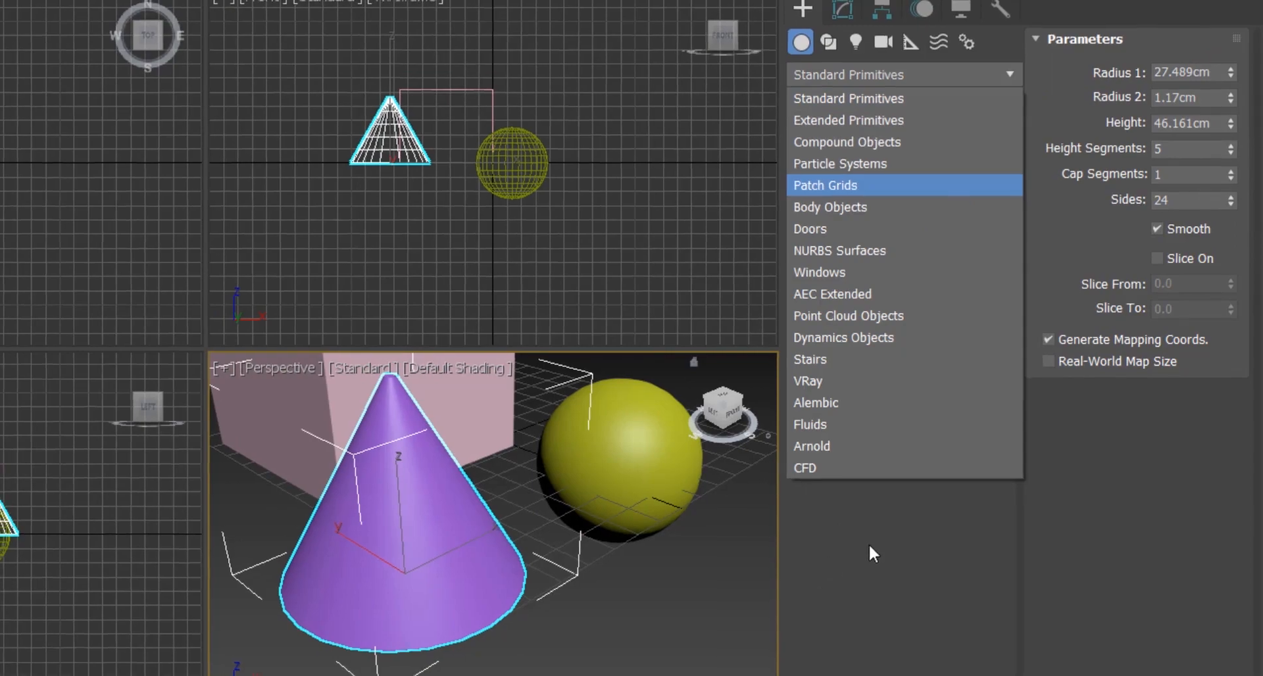
pyautogui.click(869, 545)
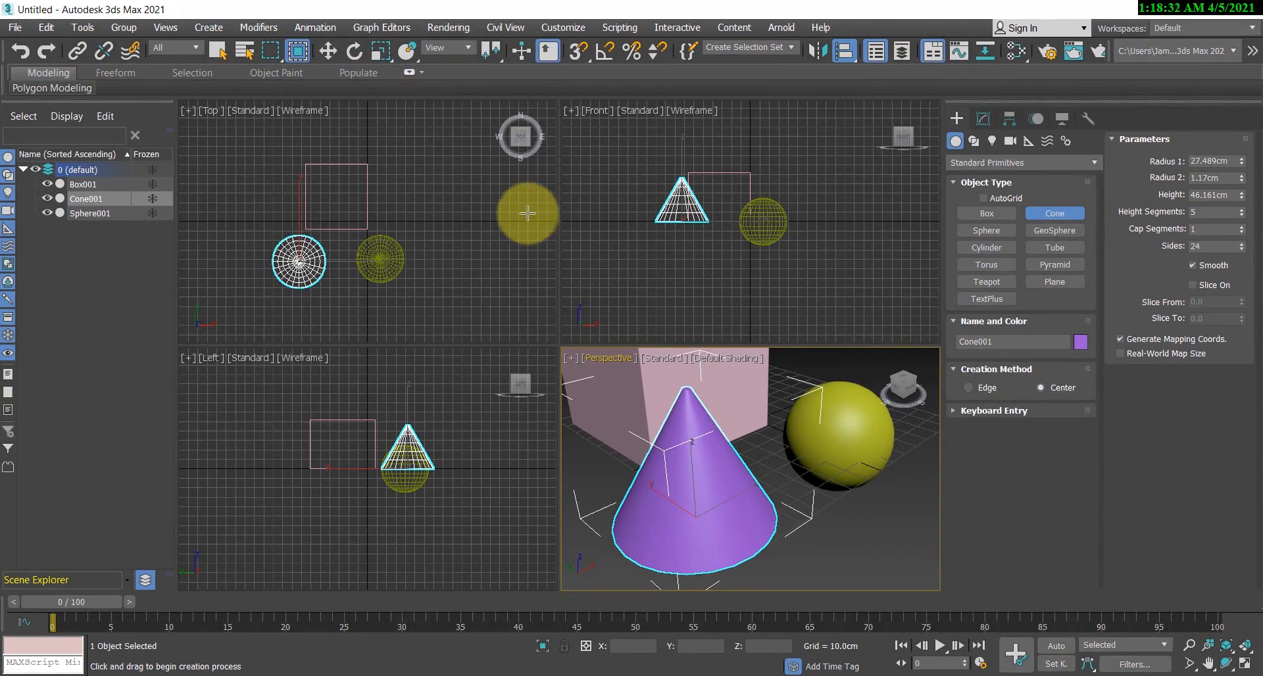
# Step: Leave cone creation and select the sphere in the Top viewport with the Select Object tool
pyautogui.scroll(-3, 735, 383)
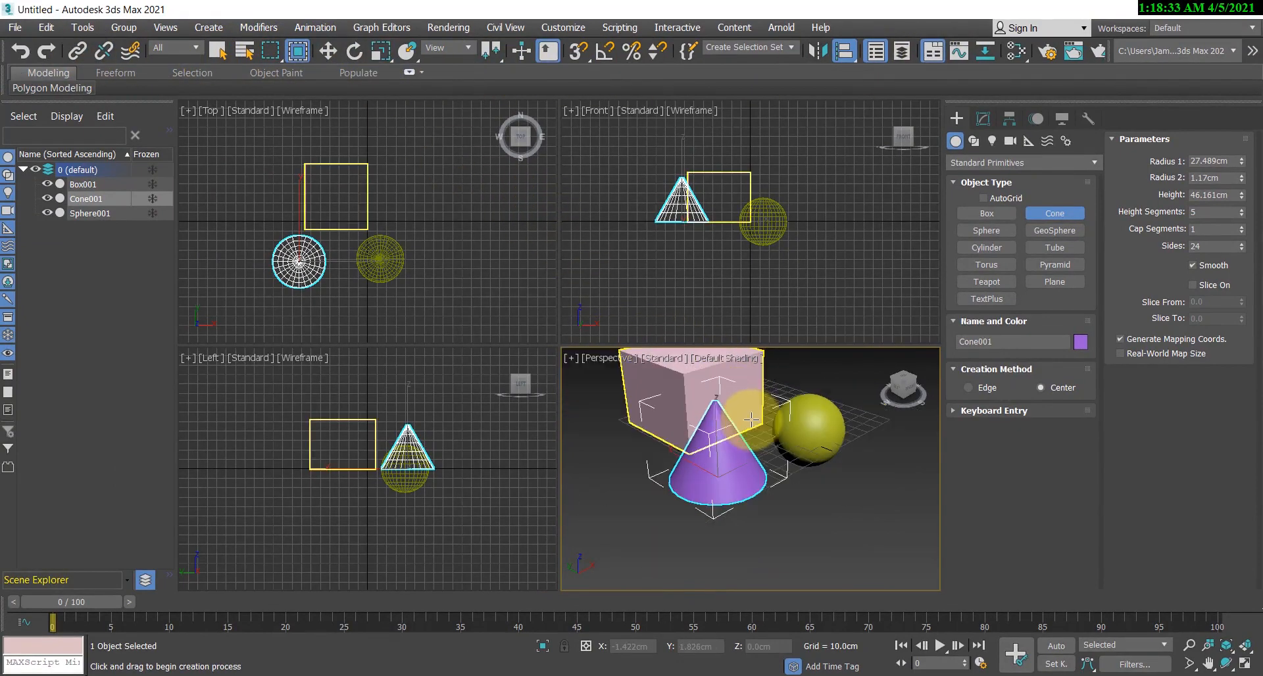
pyautogui.click(218, 51)
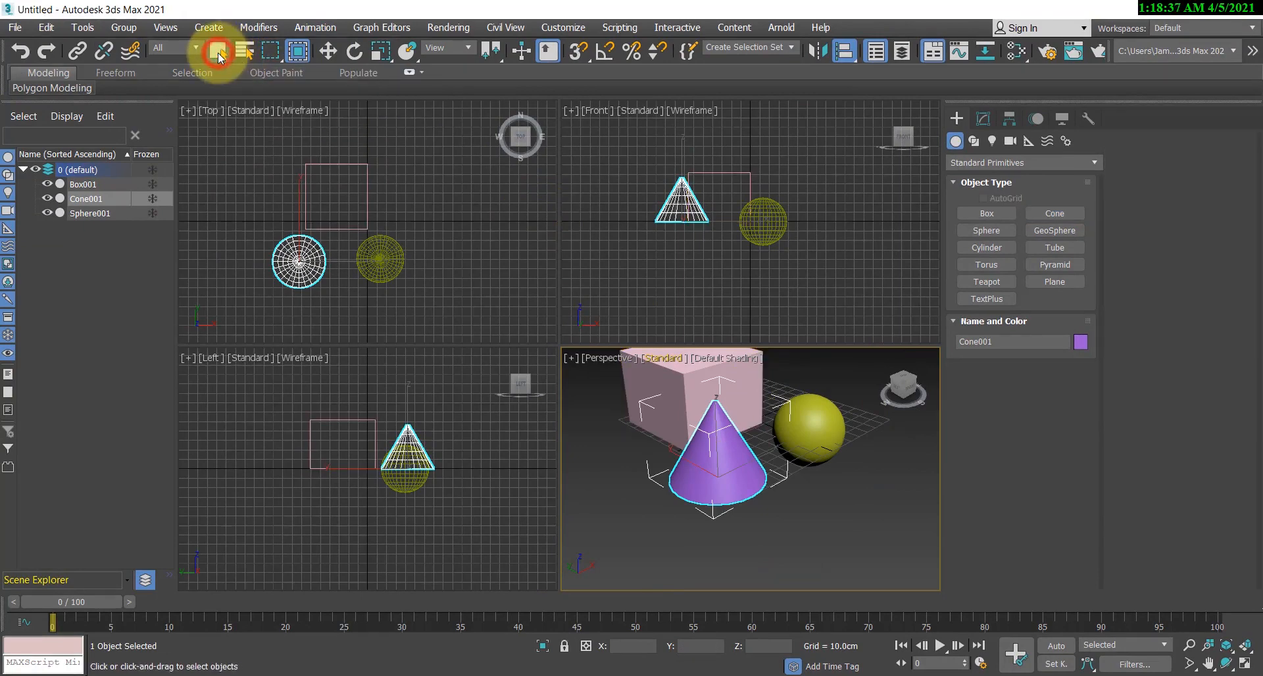
pyautogui.click(381, 256)
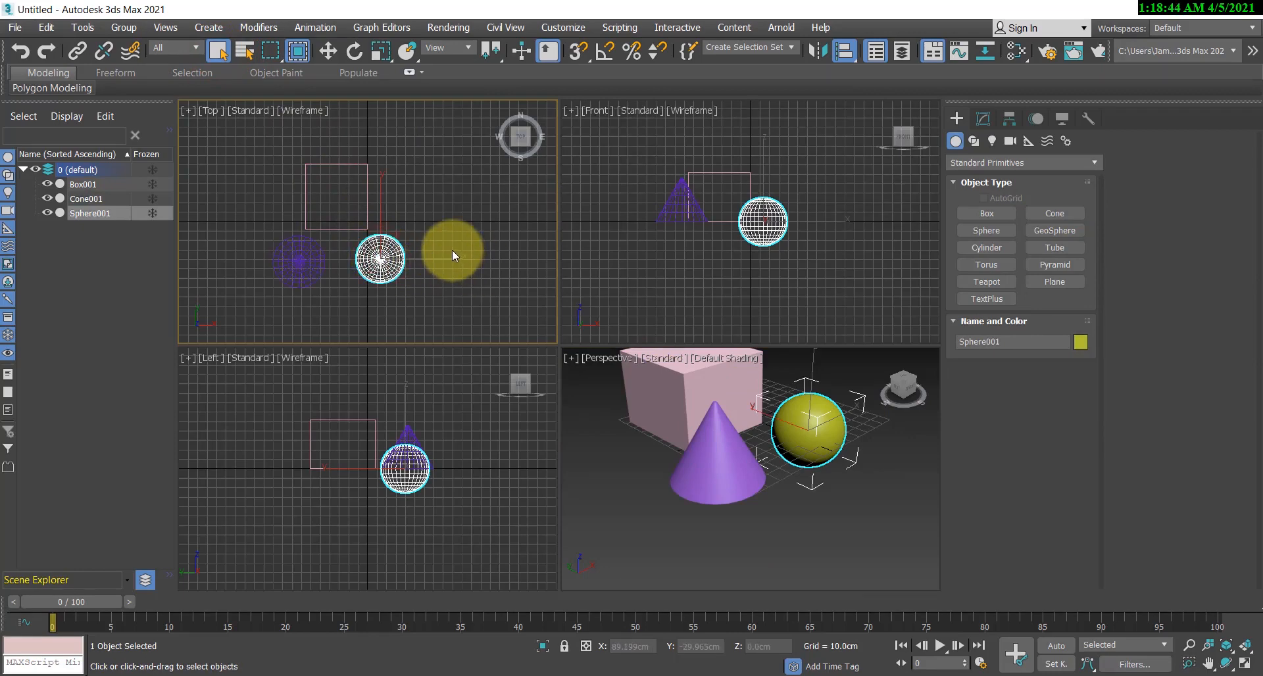
# Step: Select Box001 by name from the scene's object list, filtering the list with "bo", and clear the selection
pyautogui.click(245, 52)
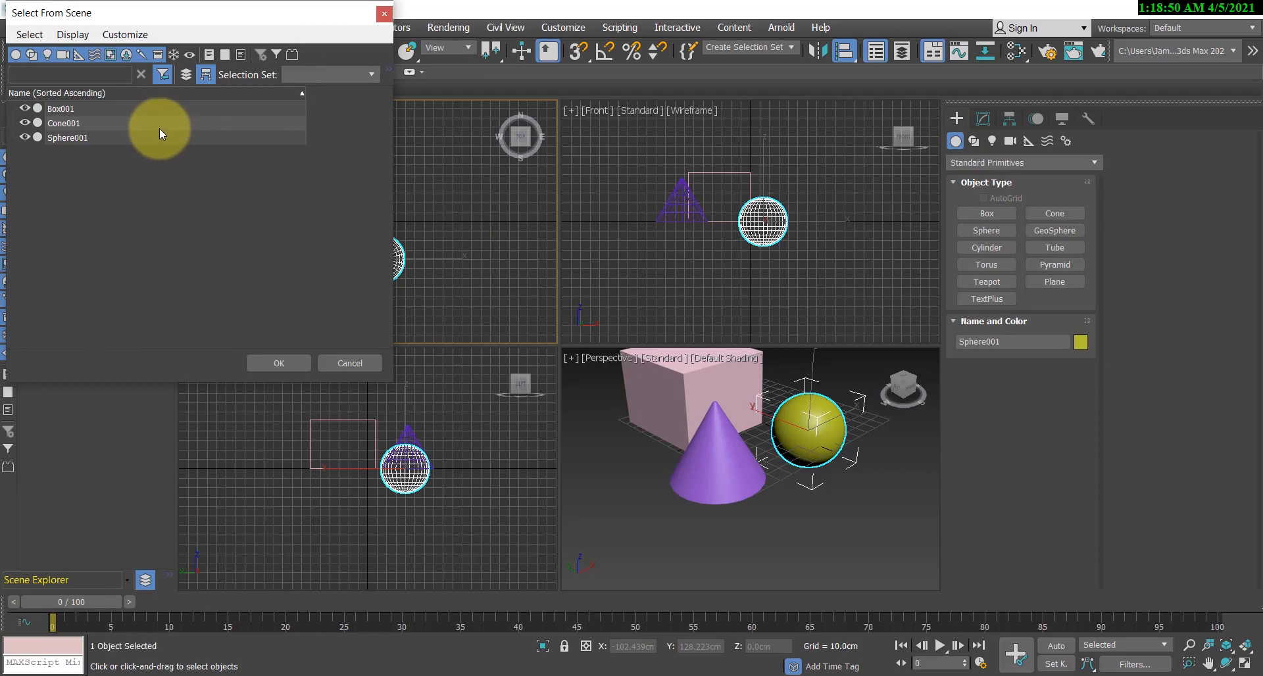
pyautogui.click(68, 109)
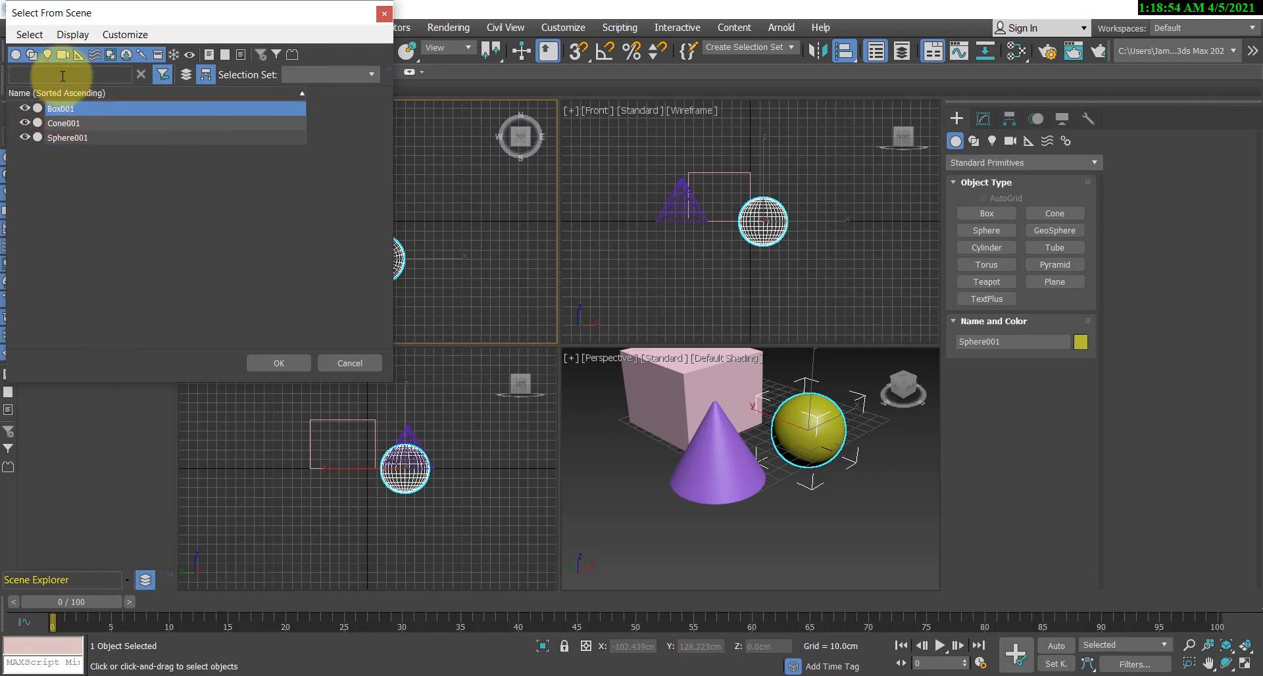
pyautogui.write('bo')
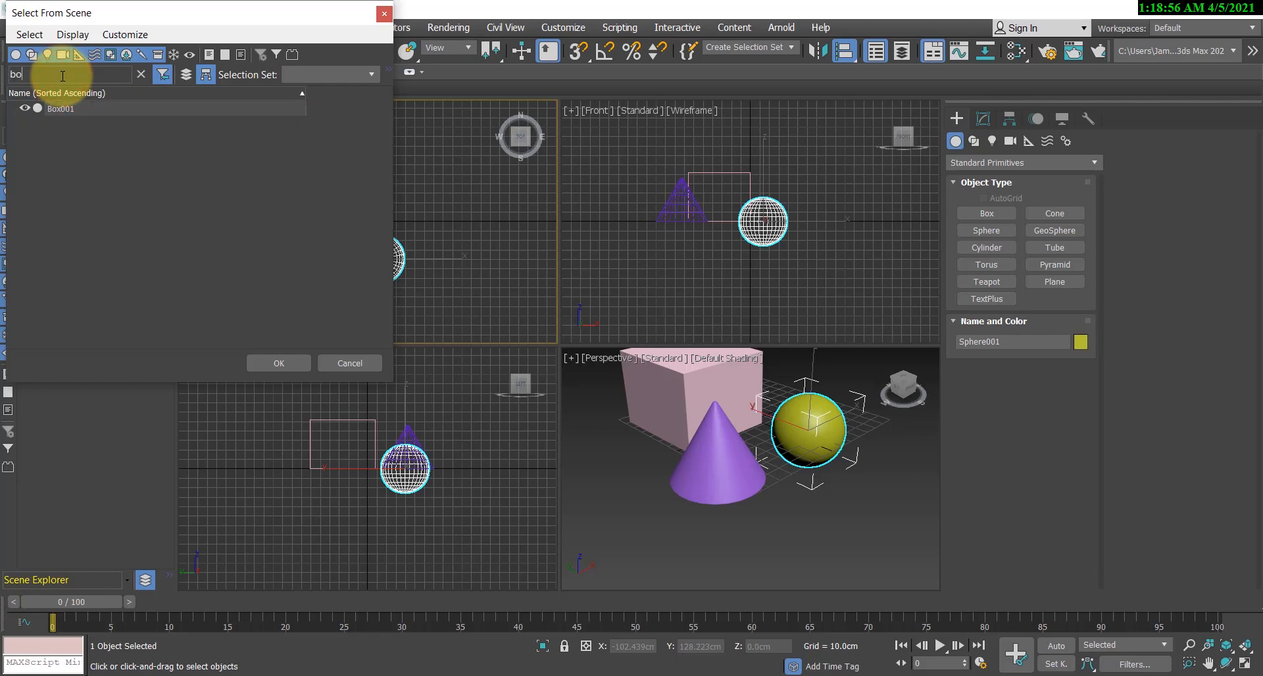
pyautogui.click(85, 109)
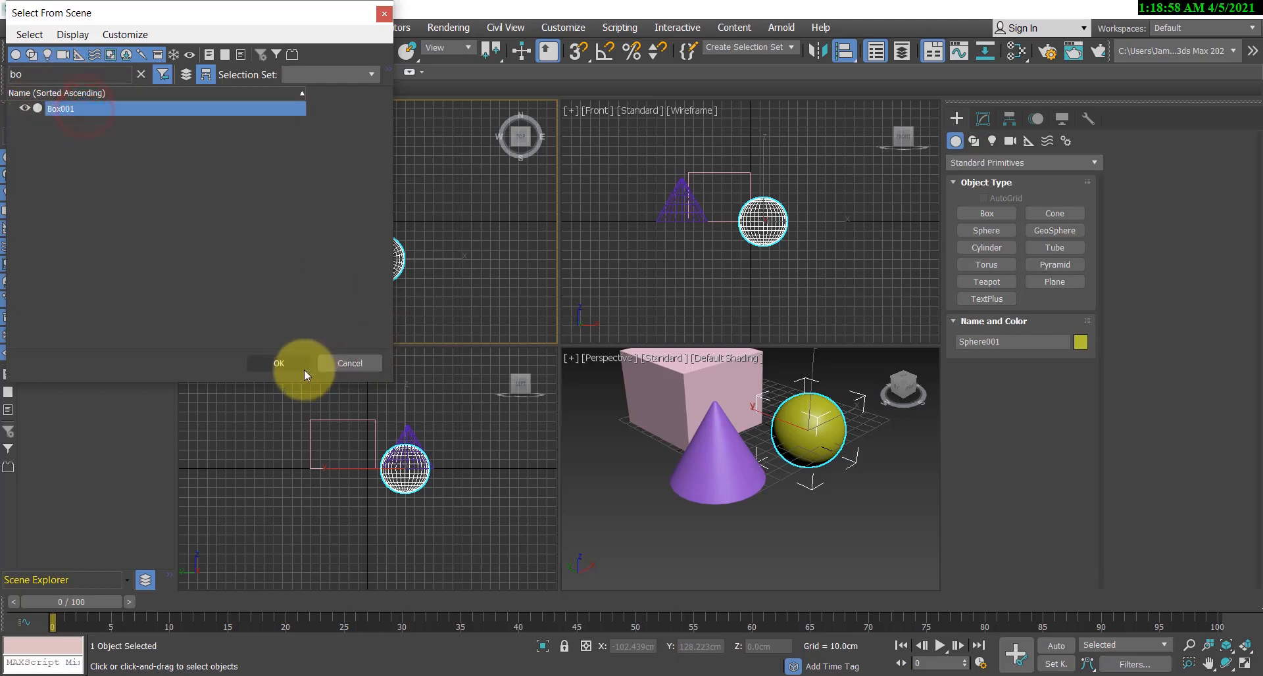
pyautogui.click(292, 365)
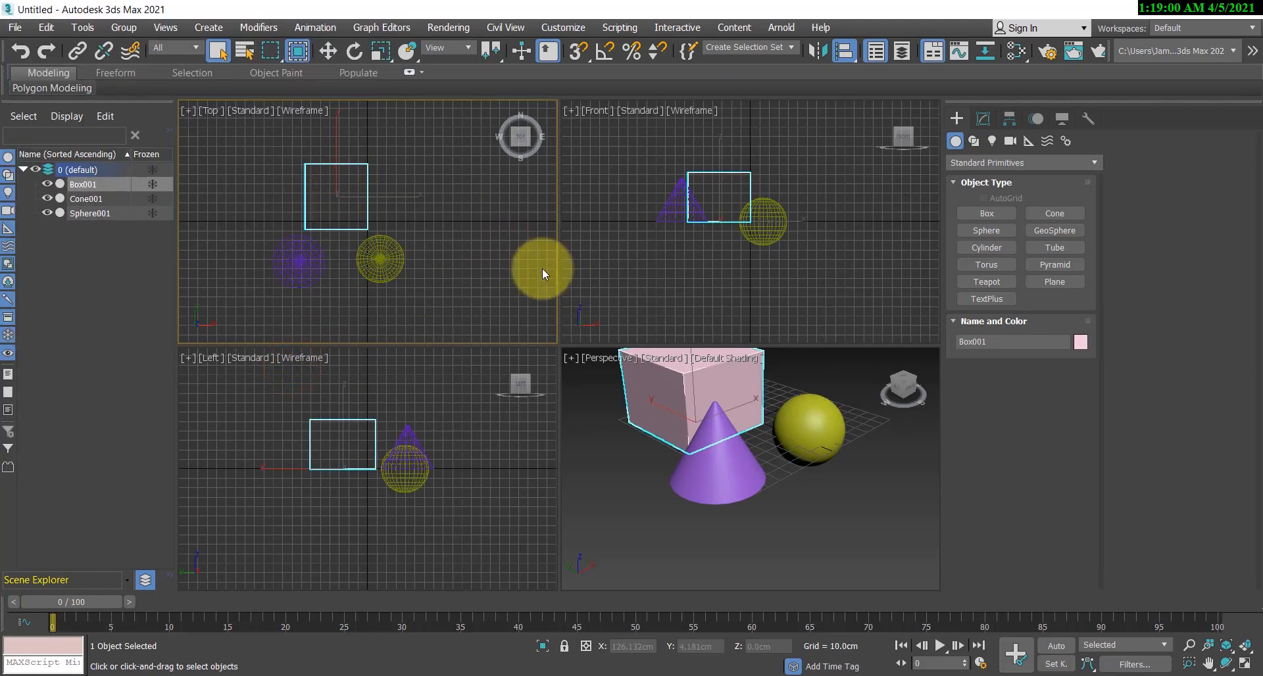
pyautogui.click(484, 295)
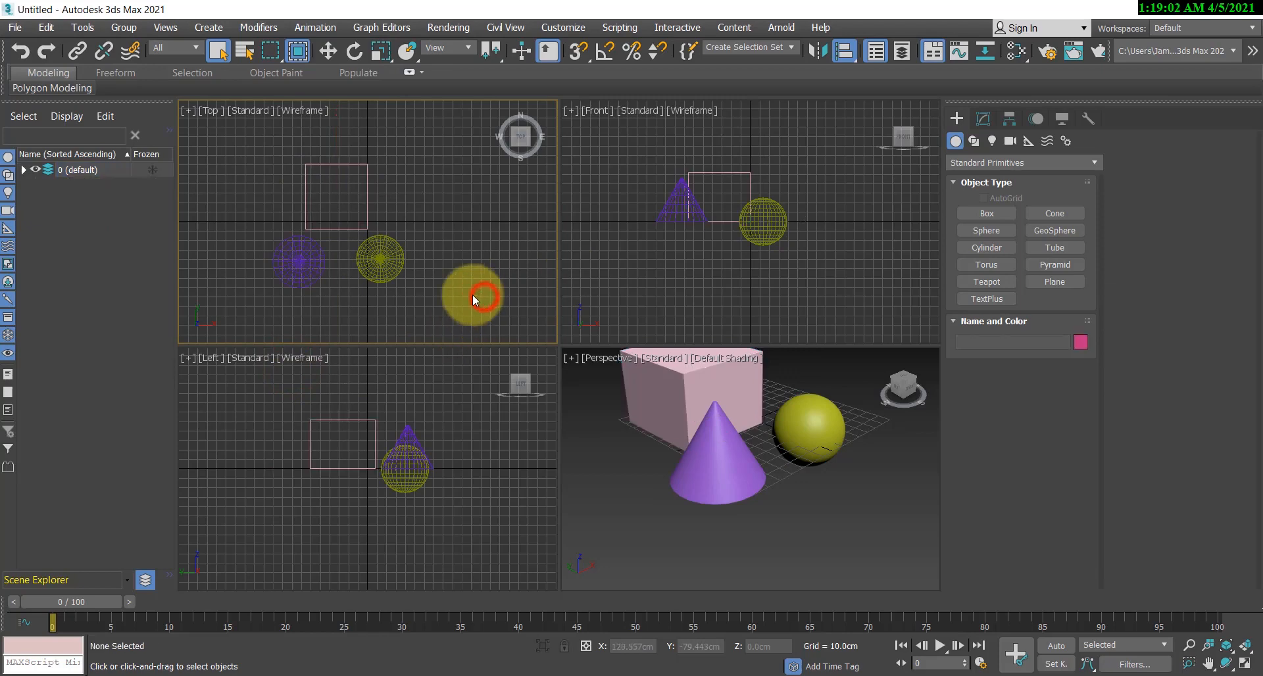
# Step: Select the sphere and rename it to 222 in the Scene Explorer
pyautogui.click(380, 267)
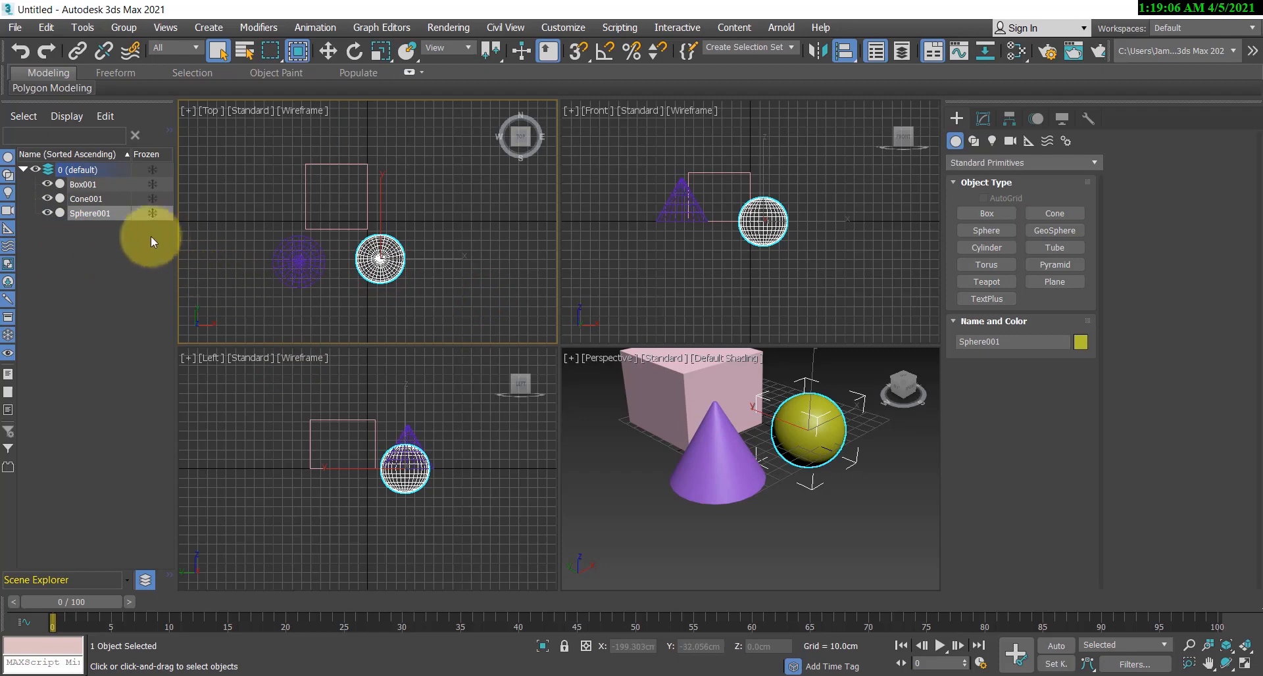
pyautogui.rightClick(82, 212)
pyautogui.click(157, 272)
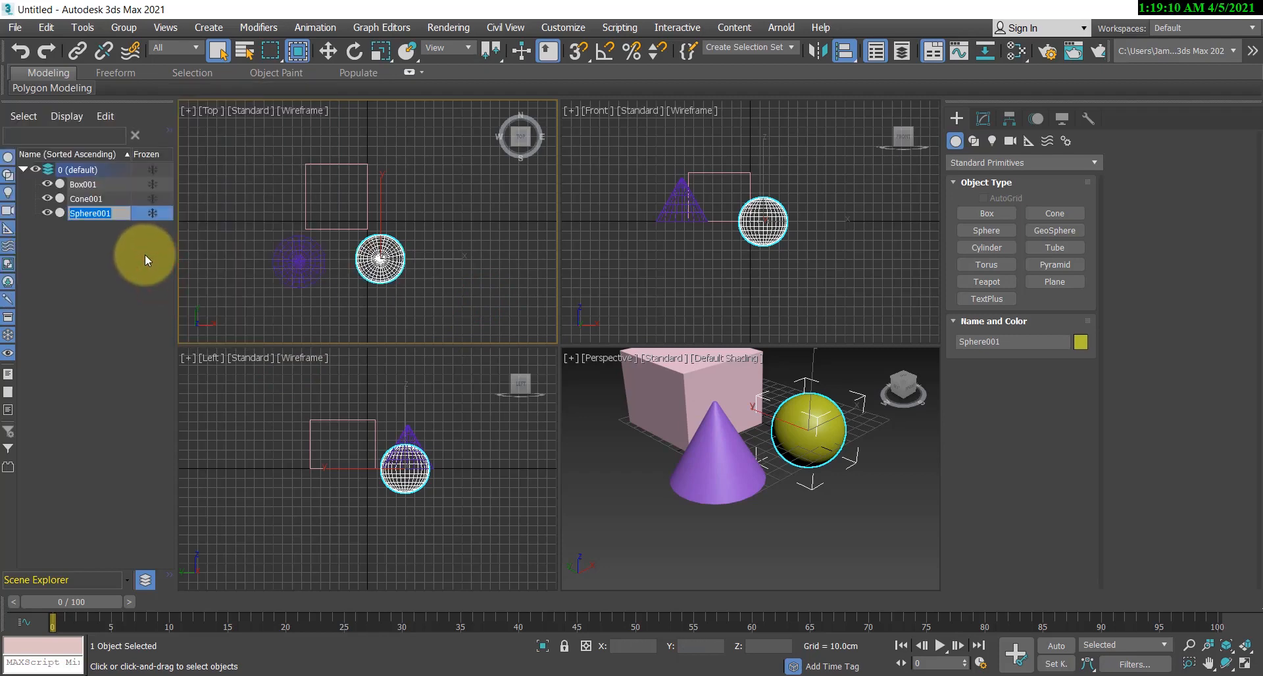
pyautogui.write('222')
pyautogui.click(134, 262)
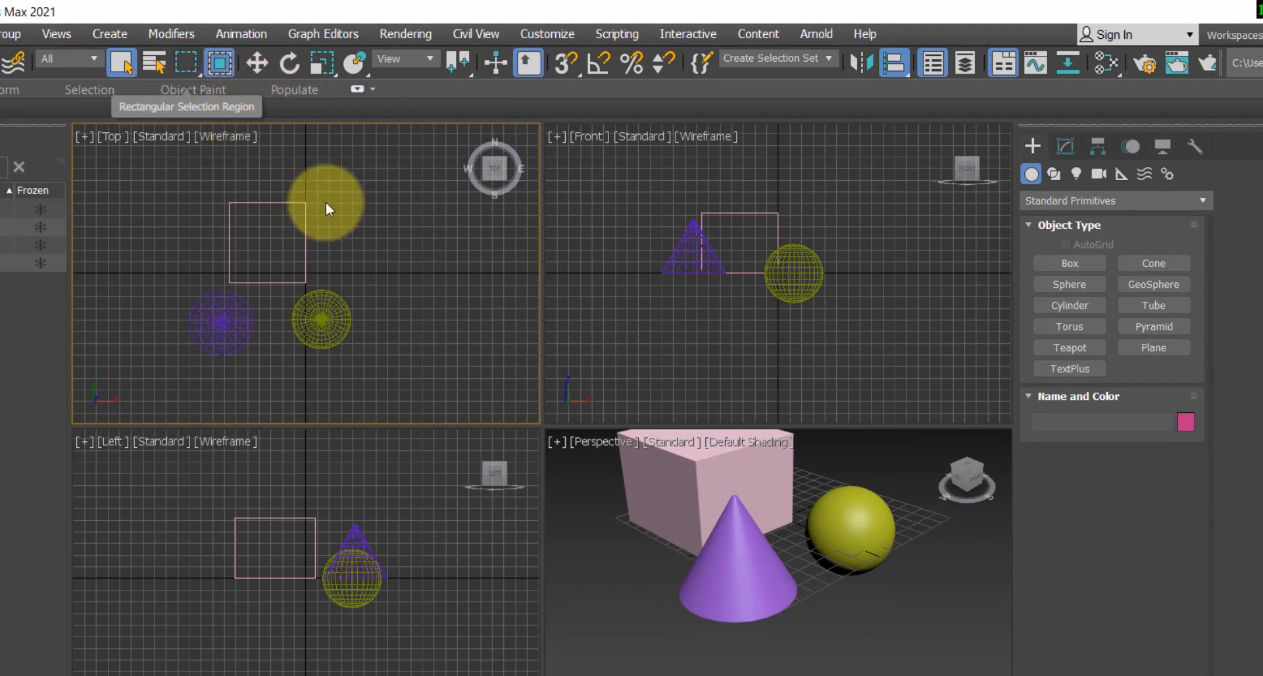
# Step: Select the box in the Top viewport using a rectangular selection region, and clear the selection
pyautogui.click(392, 246)
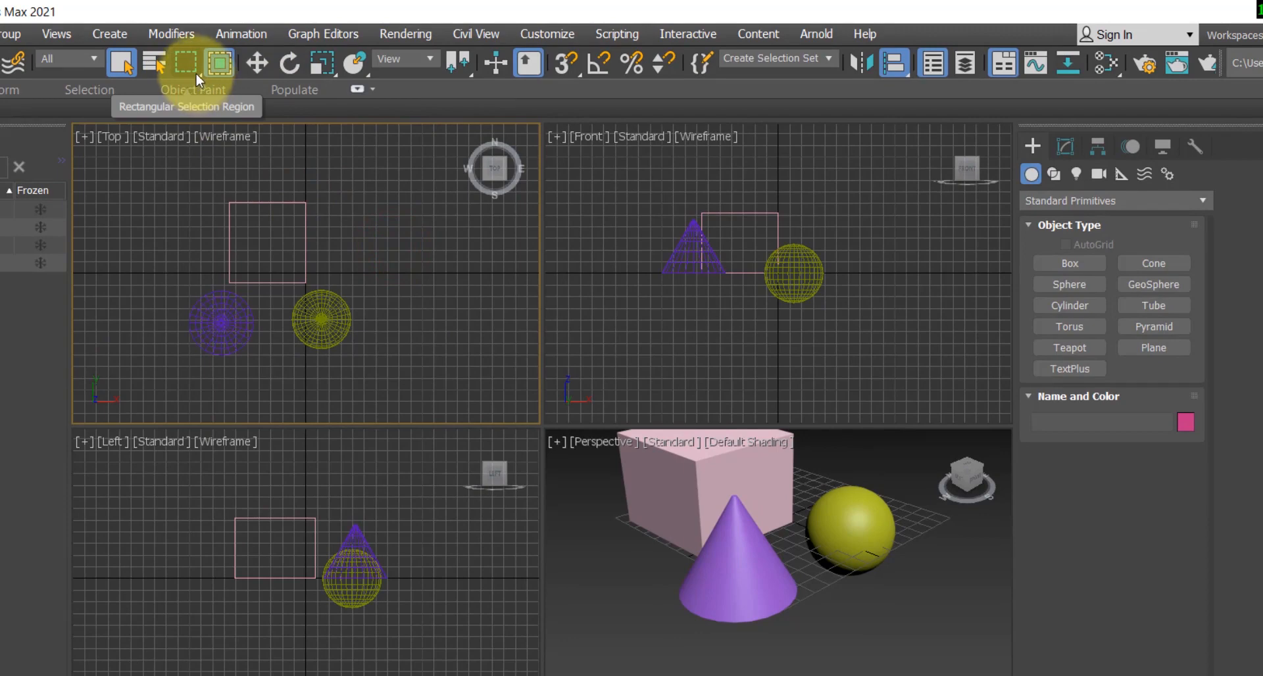
pyautogui.click(196, 71)
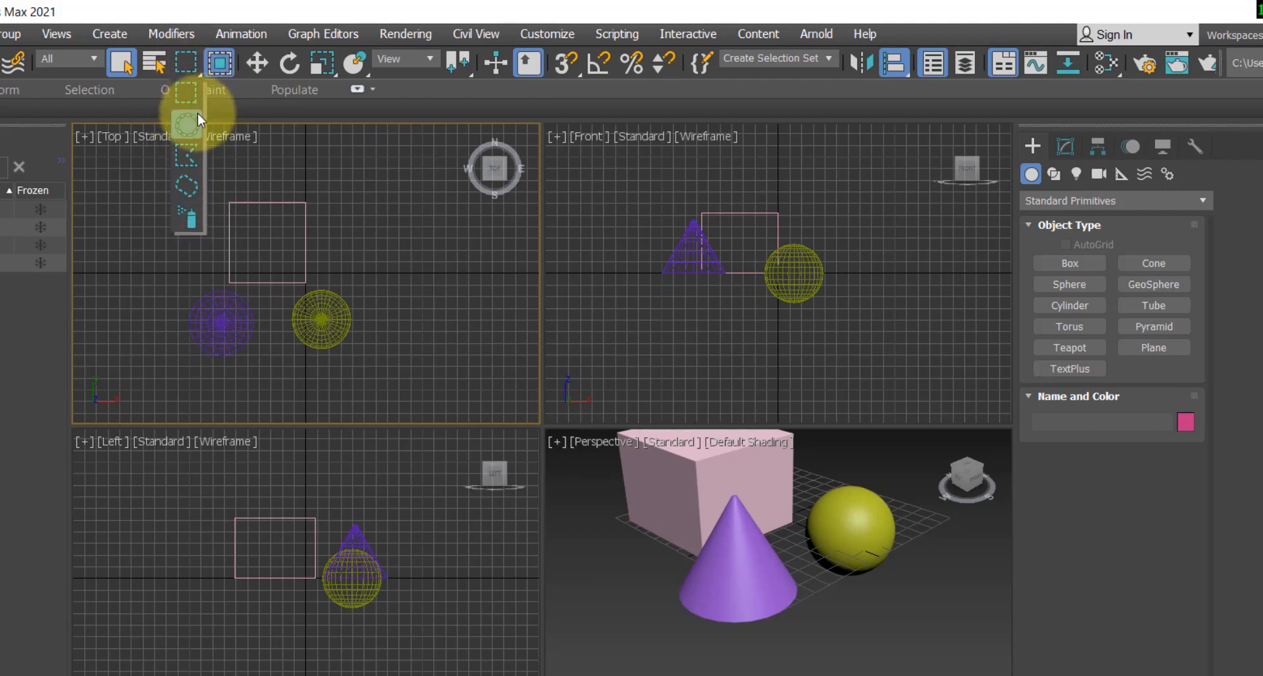
pyautogui.moveTo(188, 92); pyautogui.dragTo(187, 61)
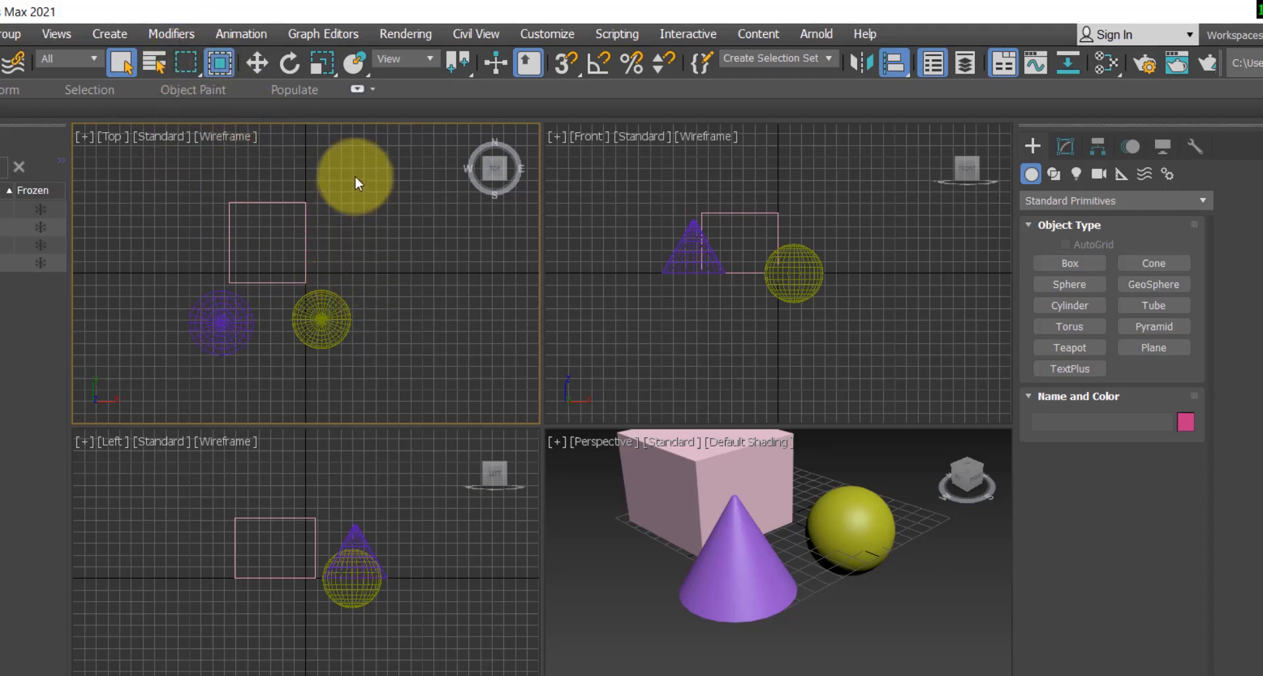
pyautogui.moveTo(361, 169); pyautogui.dragTo(193, 248)
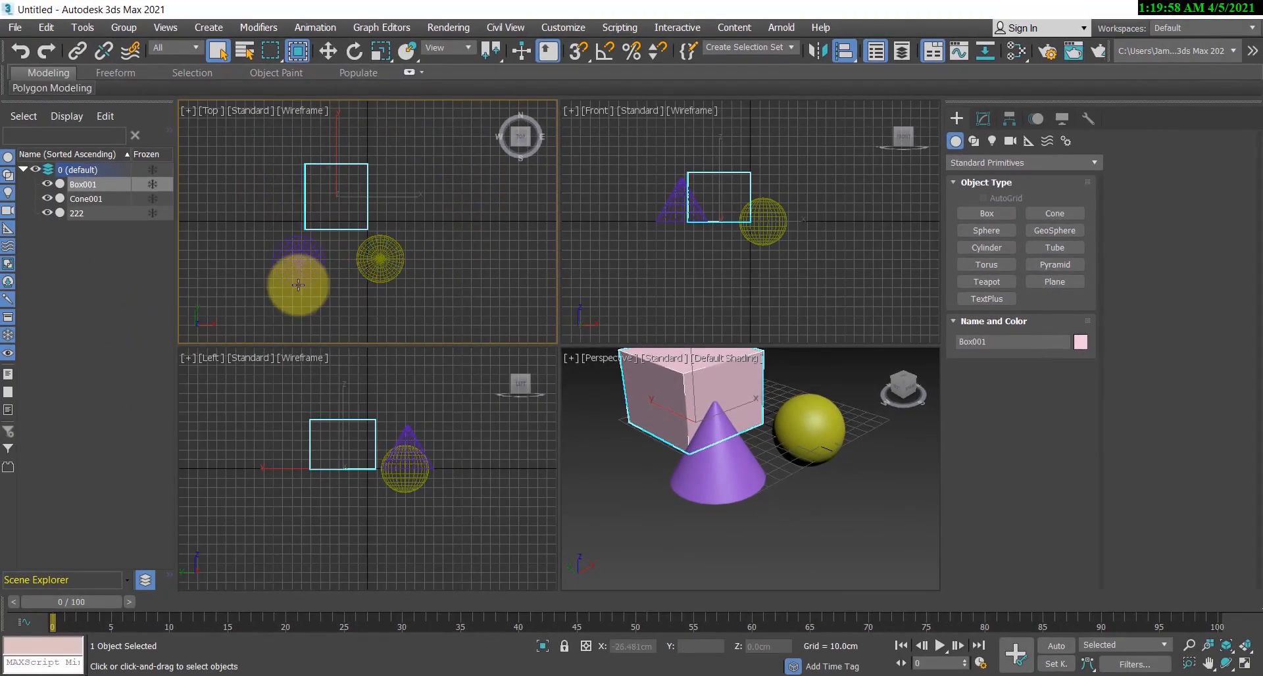
pyautogui.click(245, 167)
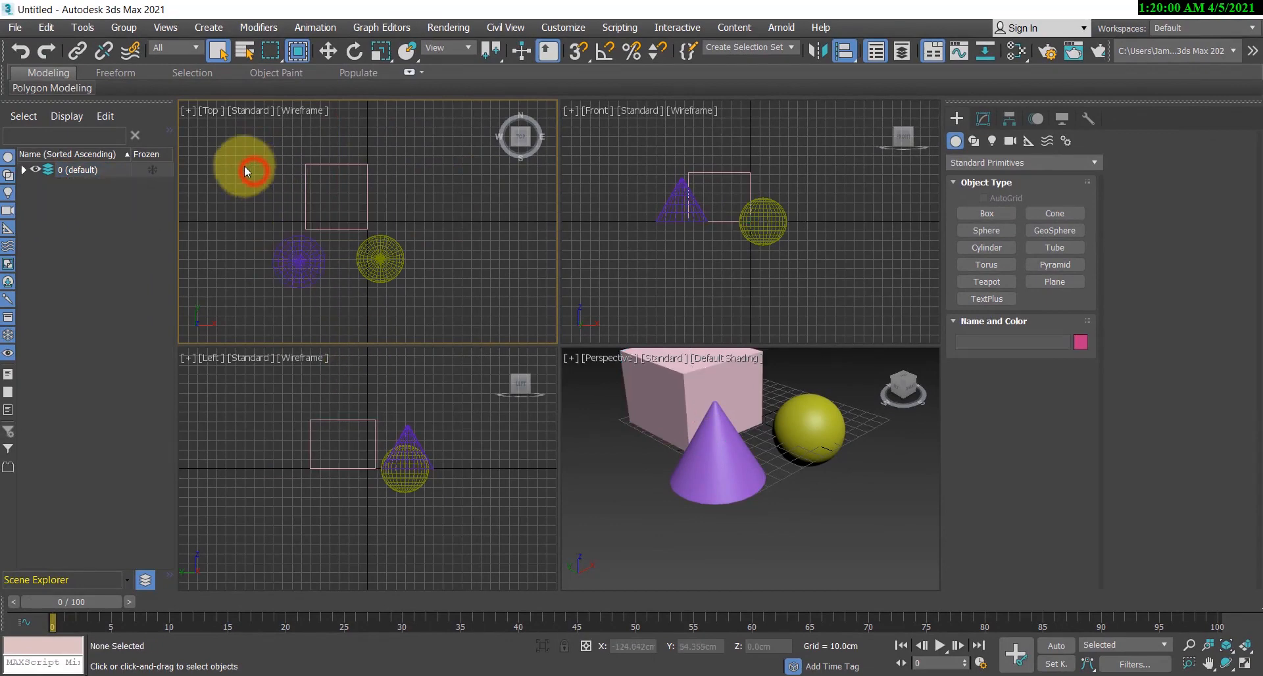
pyautogui.click(246, 148)
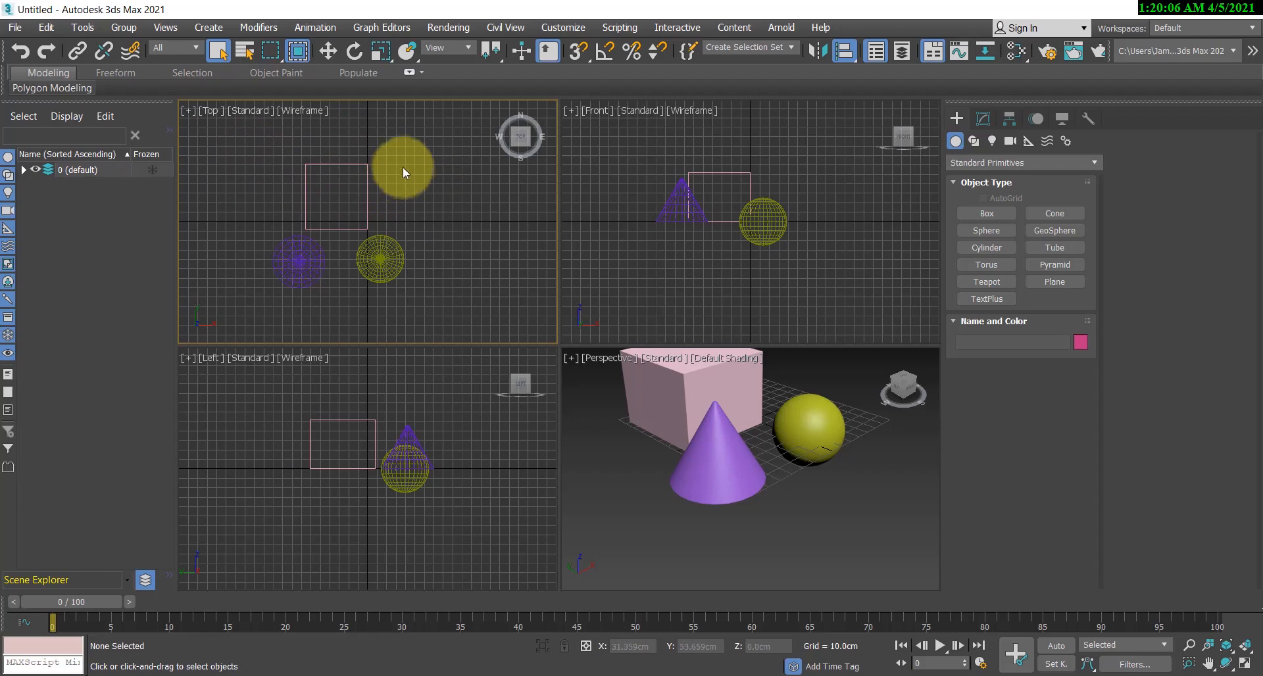
# Step: In the Top viewport, select all three objects with a right-to-left region and only the box with a left-to-right region, clearing each selection
pyautogui.moveTo(431, 153); pyautogui.dragTo(310, 260)
pyautogui.moveTo(234, 256); pyautogui.dragTo(234, 257)
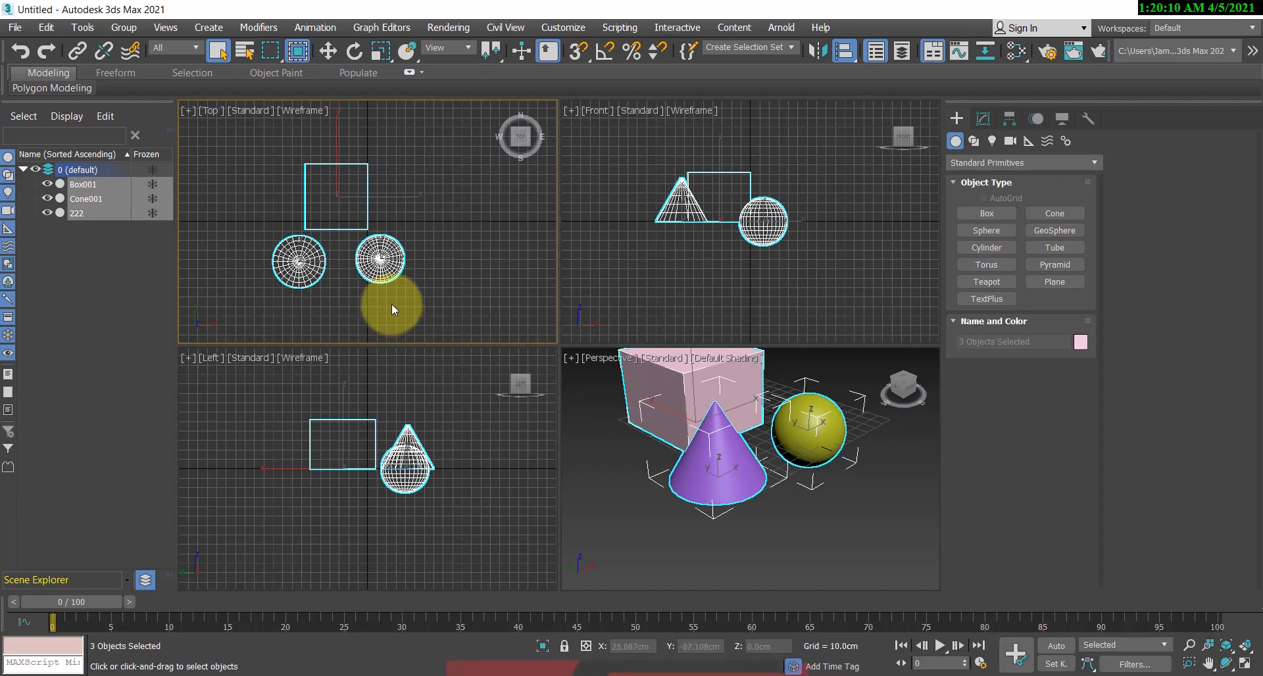
pyautogui.click(457, 255)
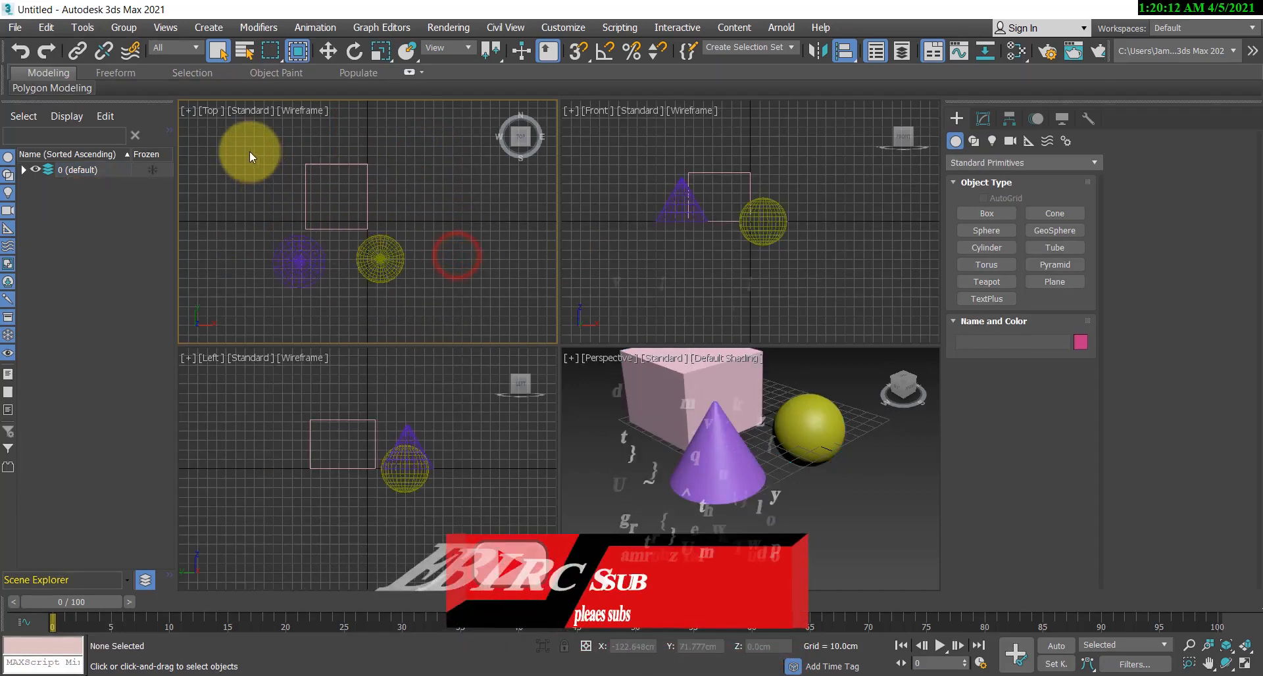
pyautogui.moveTo(242, 142); pyautogui.dragTo(453, 261)
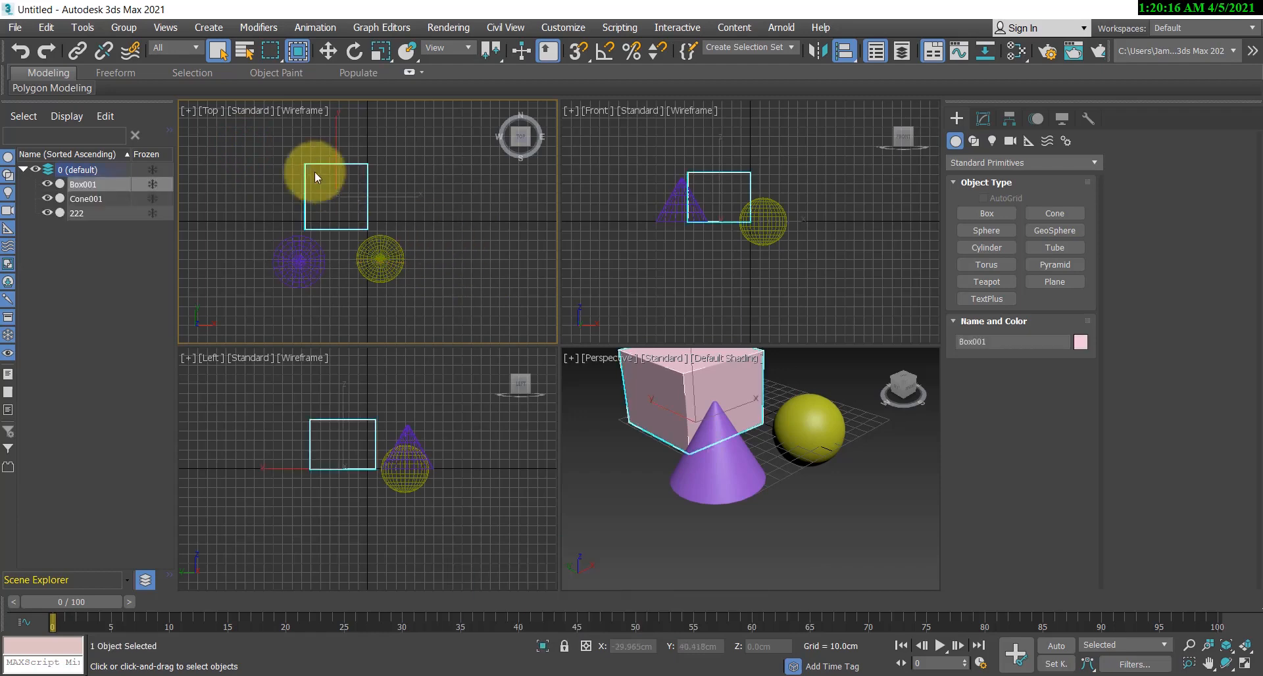
pyautogui.click(463, 193)
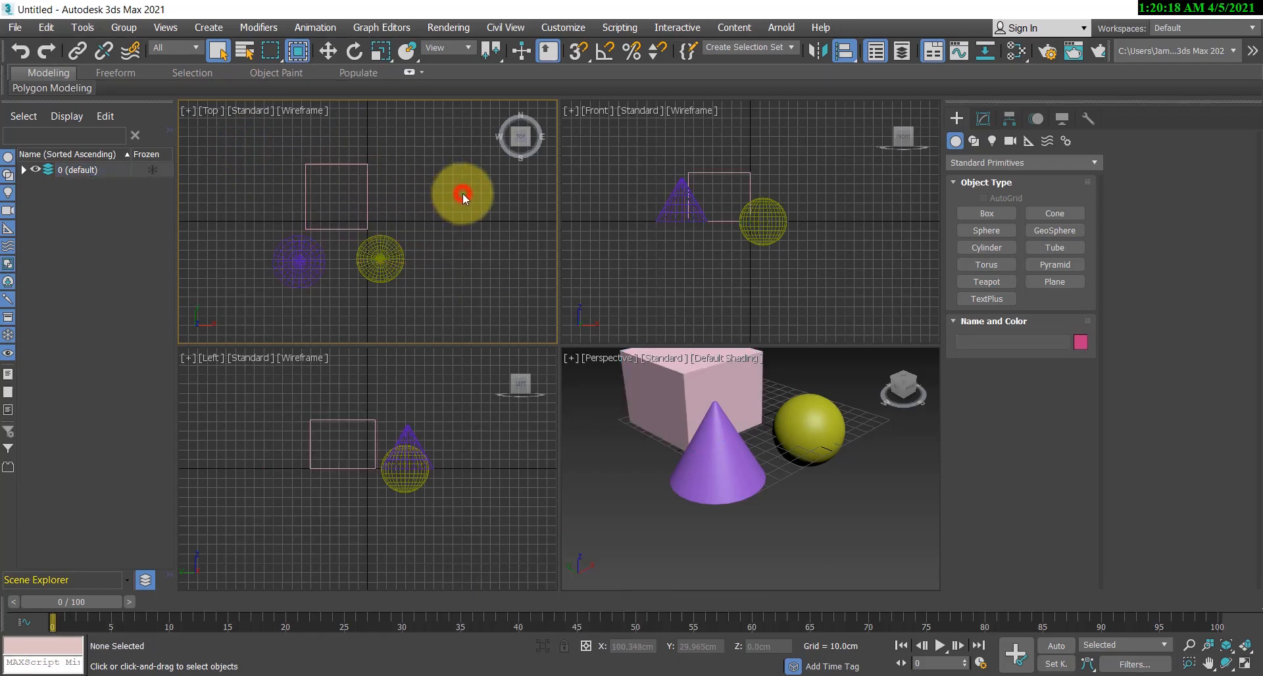
# Step: Toggle the Window/Crossing mode off and reselect the box with a left-to-right region and all three objects with a right-to-left region
pyautogui.click(297, 51)
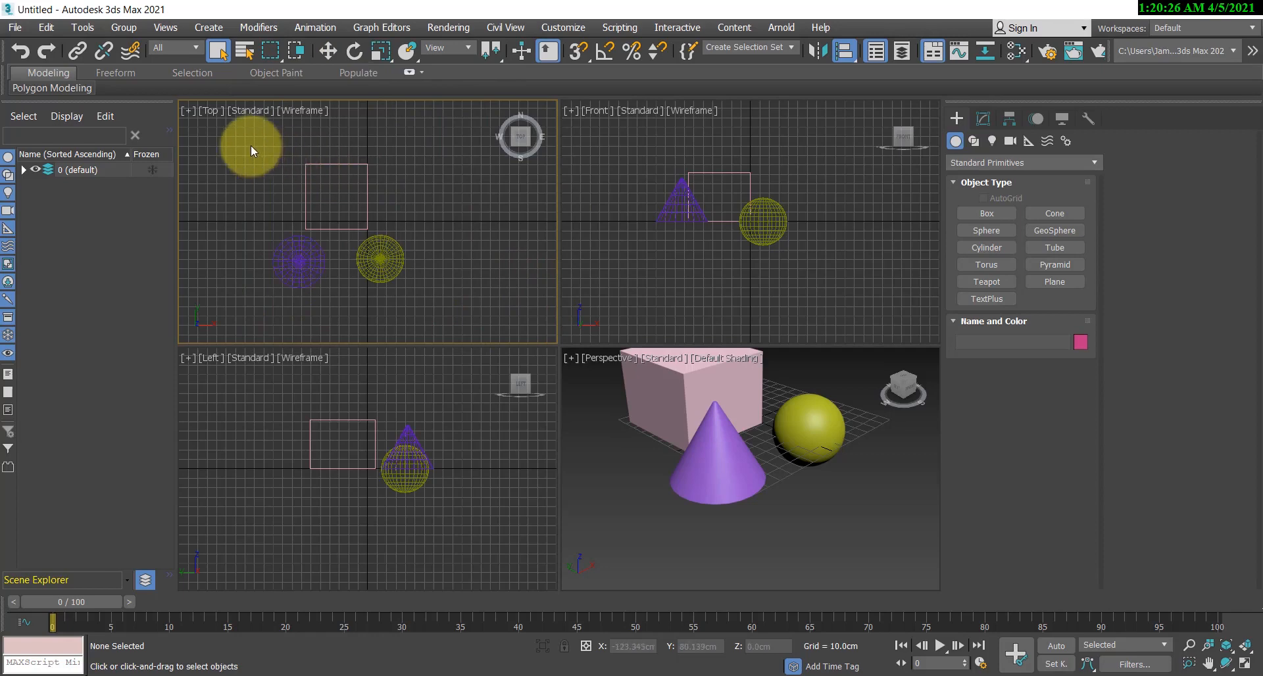
pyautogui.moveTo(251, 145); pyautogui.dragTo(434, 256)
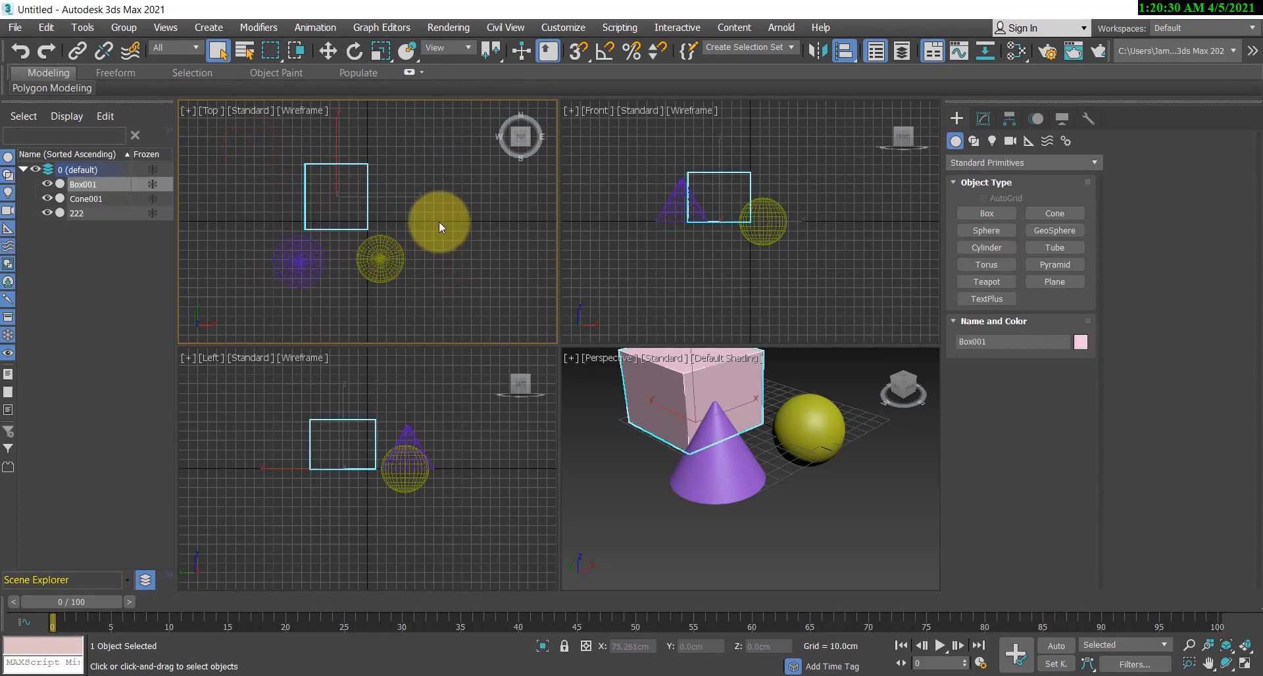
pyautogui.moveTo(438, 153); pyautogui.dragTo(247, 263)
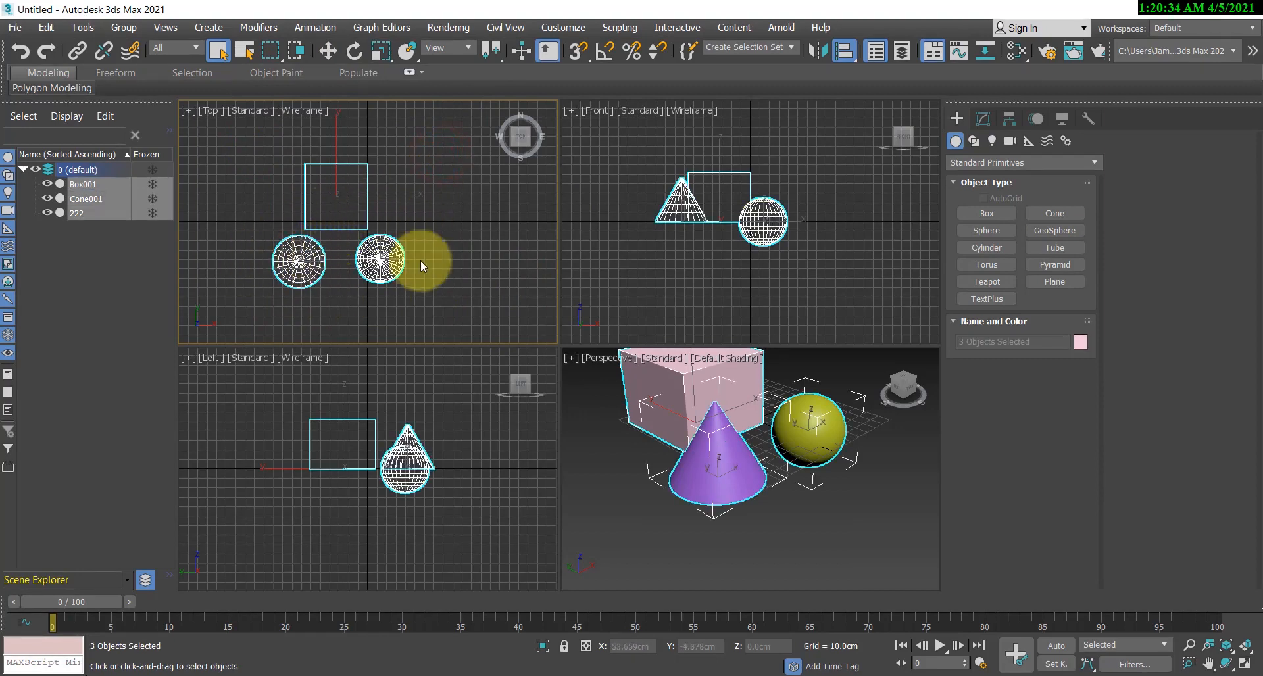
# Step: Turn the Window/Crossing toggle back on and clear the selection of the three objects
pyautogui.click(298, 51)
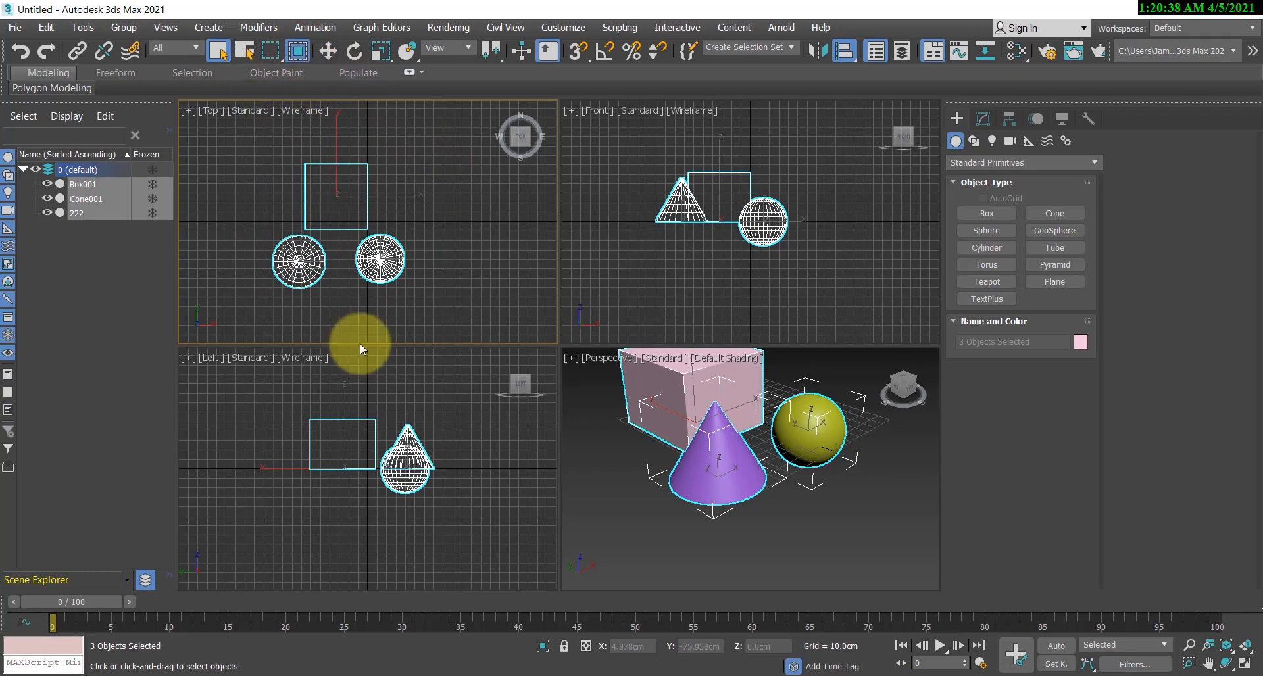
pyautogui.click(478, 241)
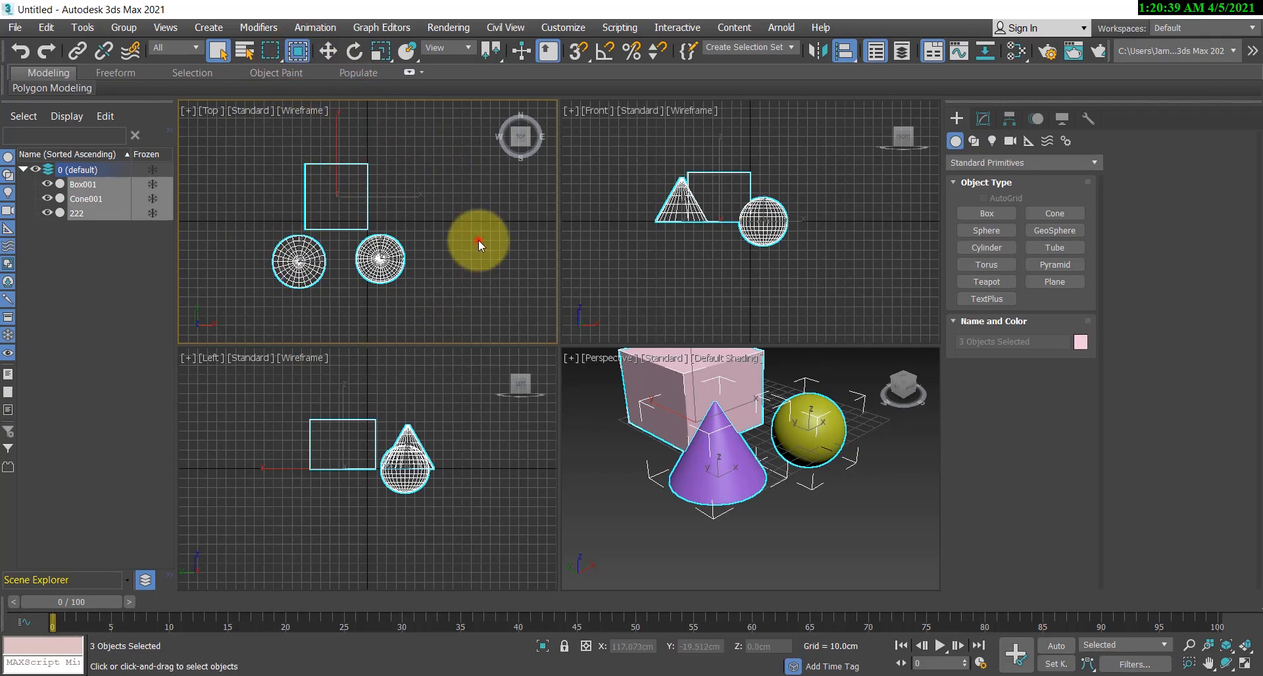
pyautogui.click(466, 150)
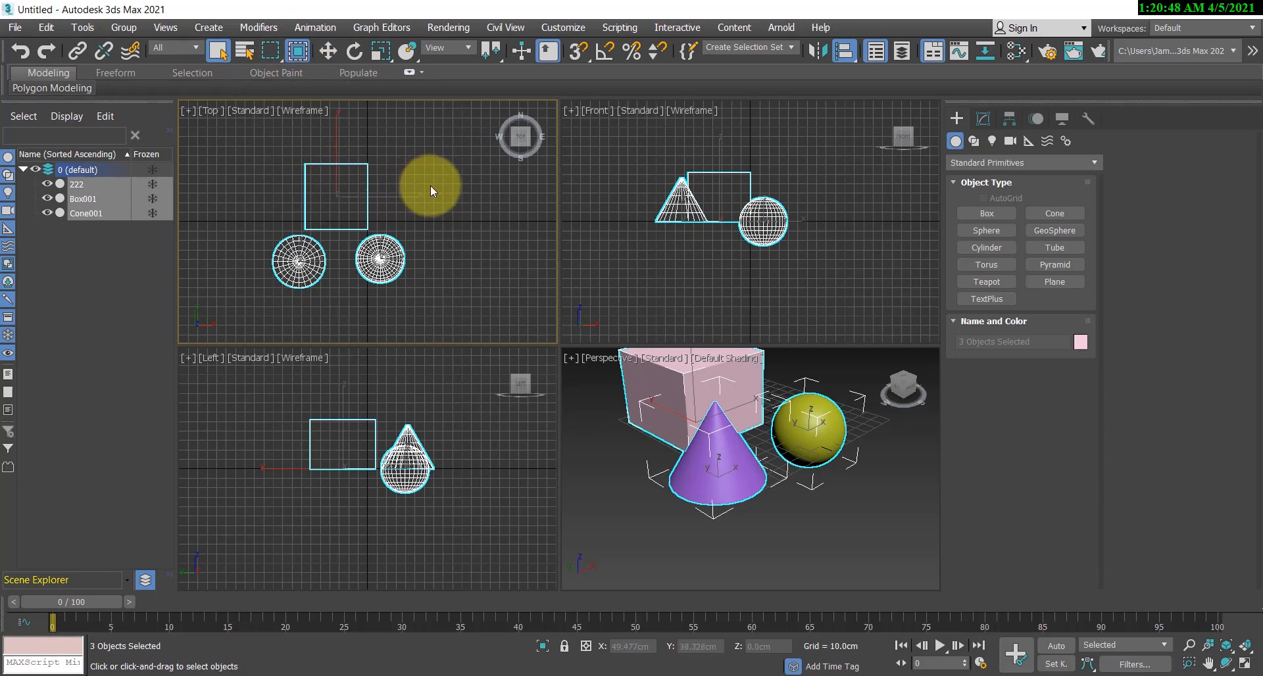
pyautogui.click(291, 53)
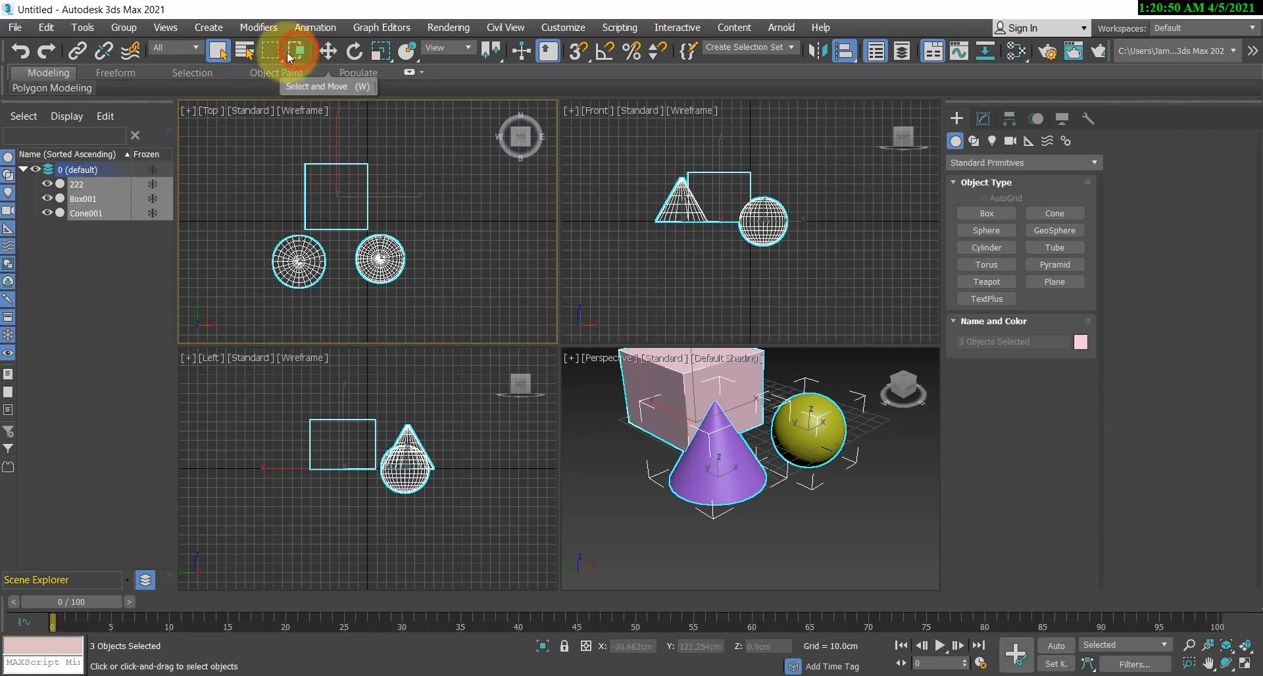
pyautogui.click(456, 195)
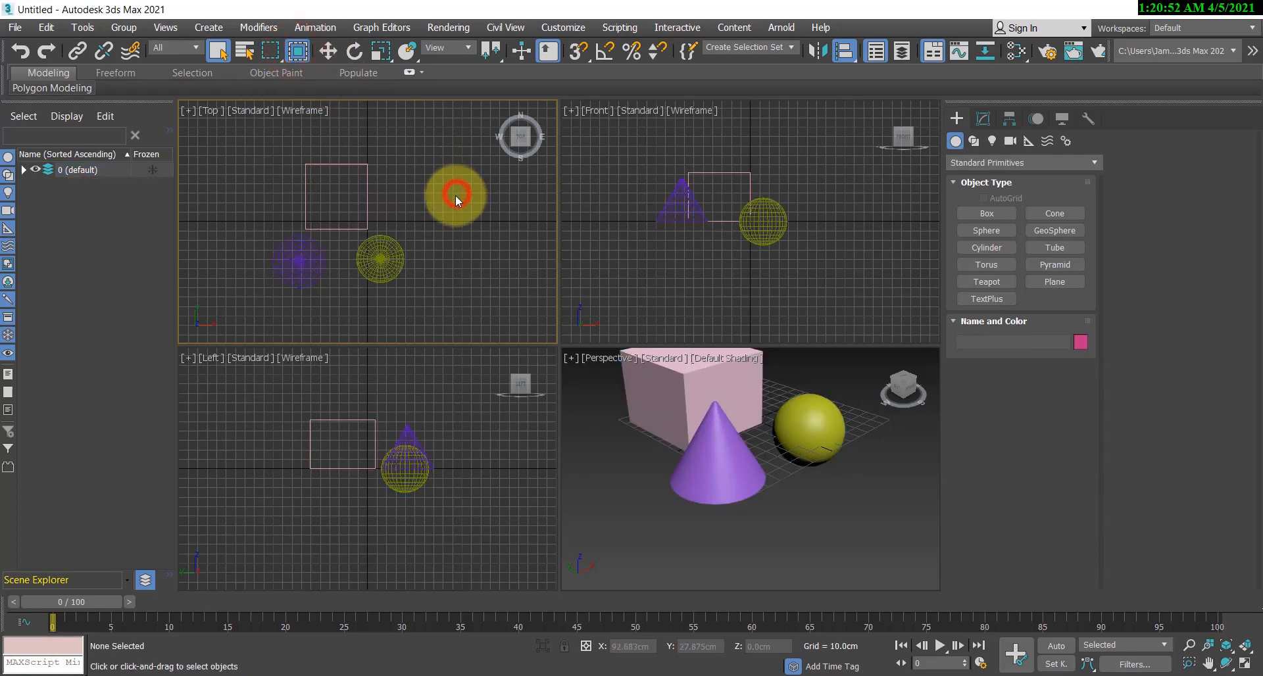
# Step: Switch to the circular selection region, select the box, cone and sphere with it in the Top viewport, and clear the selection
pyautogui.click(275, 56)
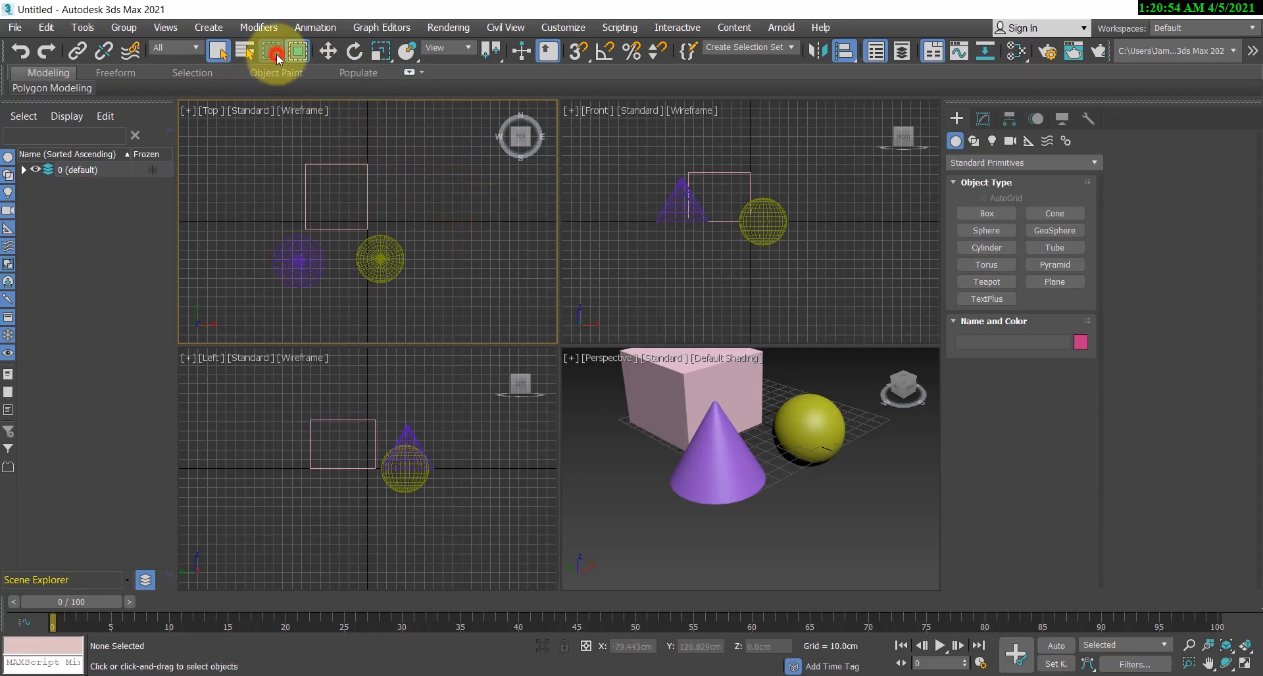
pyautogui.moveTo(278, 59); pyautogui.dragTo(270, 100)
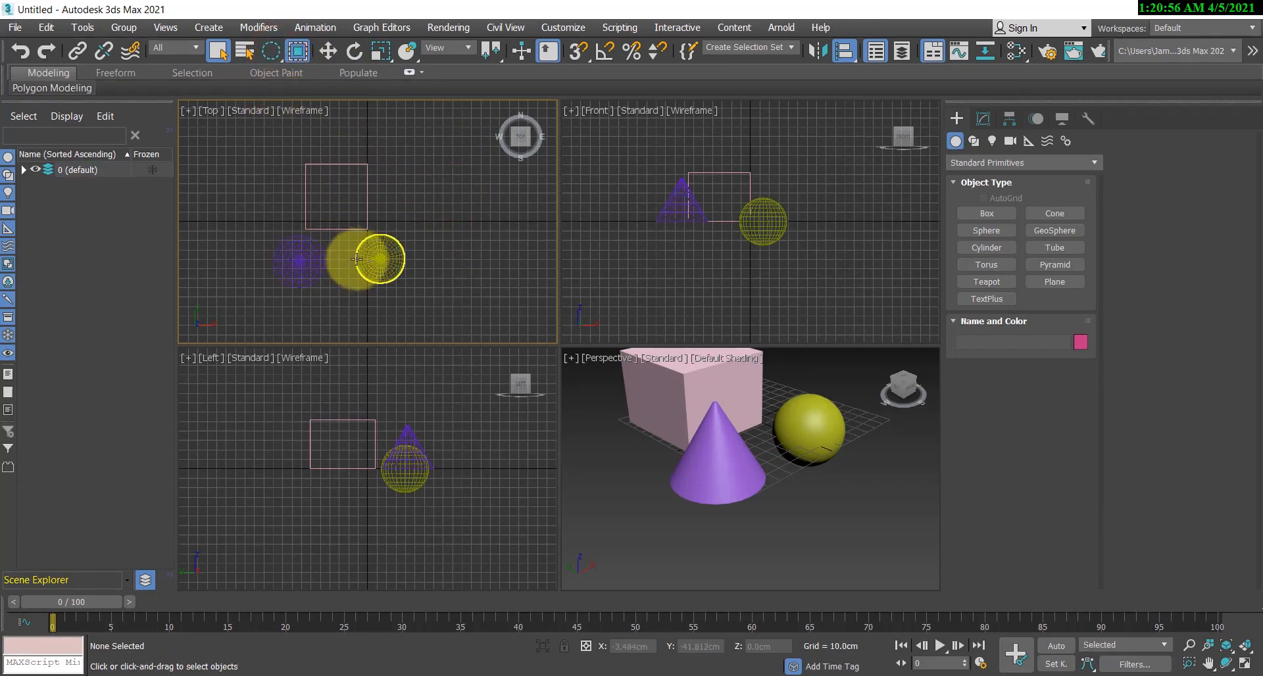
pyautogui.moveTo(338, 247); pyautogui.dragTo(405, 271)
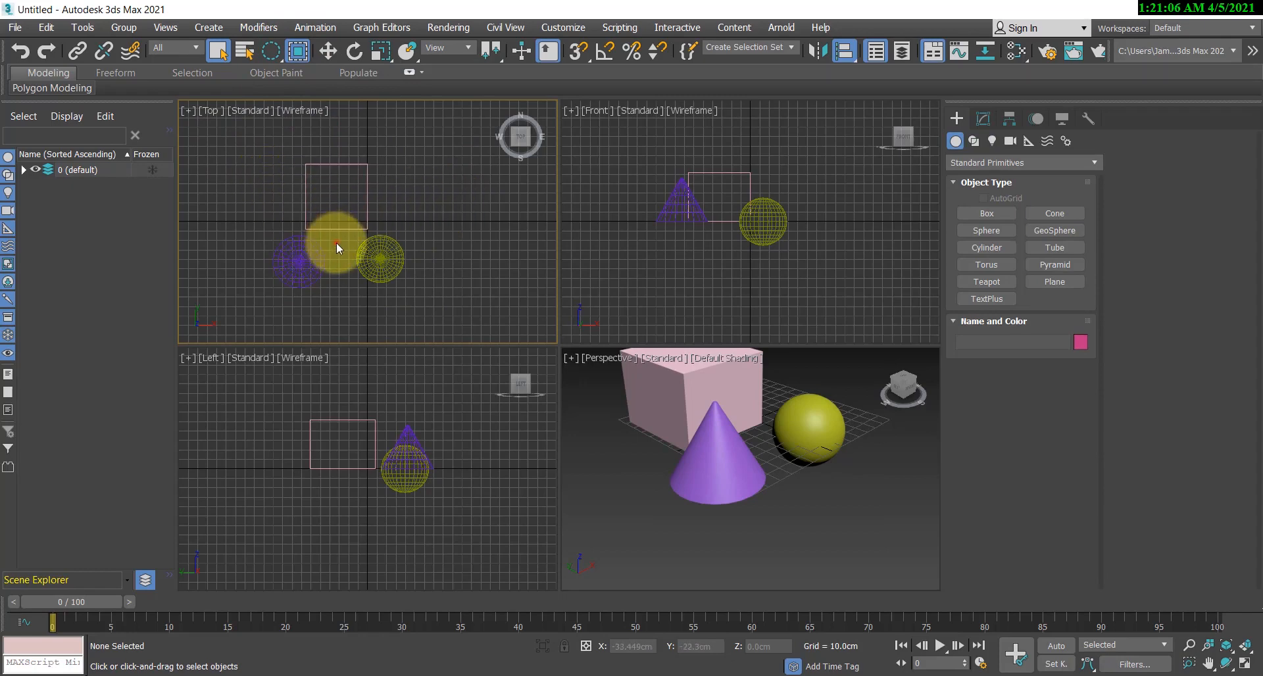
pyautogui.moveTo(337, 242); pyautogui.dragTo(449, 268)
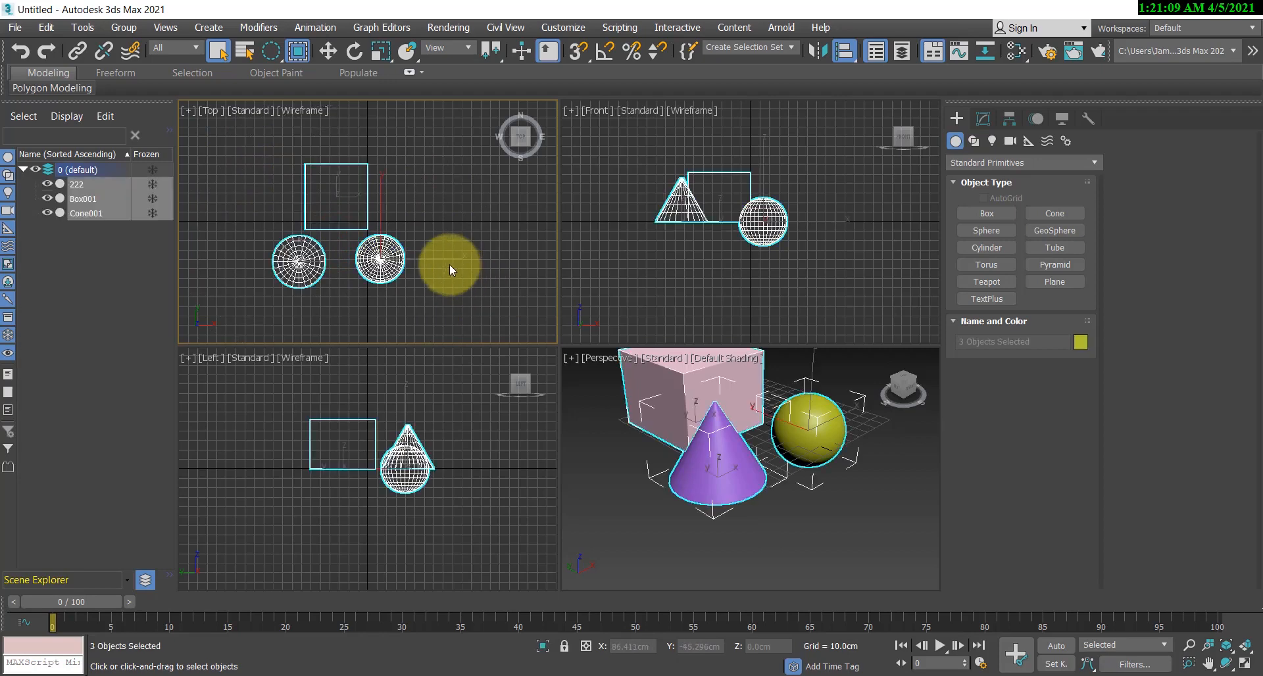
pyautogui.click(340, 277)
pyautogui.moveTo(350, 252); pyautogui.dragTo(278, 278)
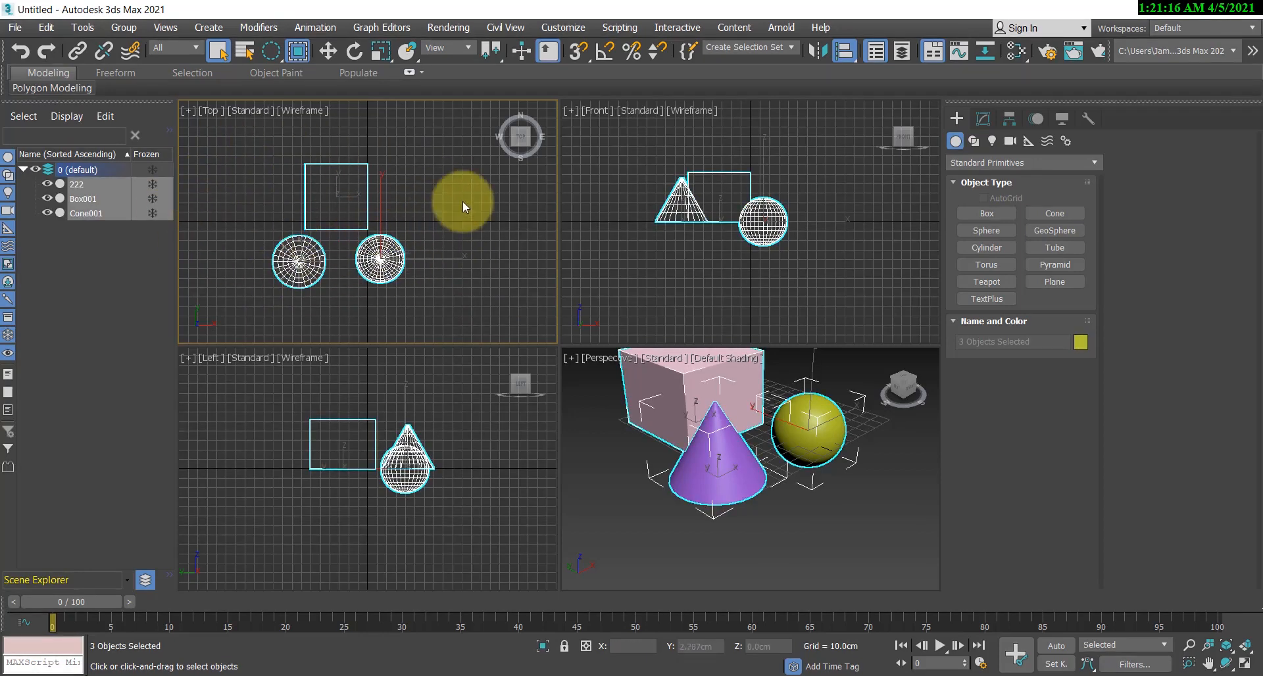
pyautogui.click(464, 176)
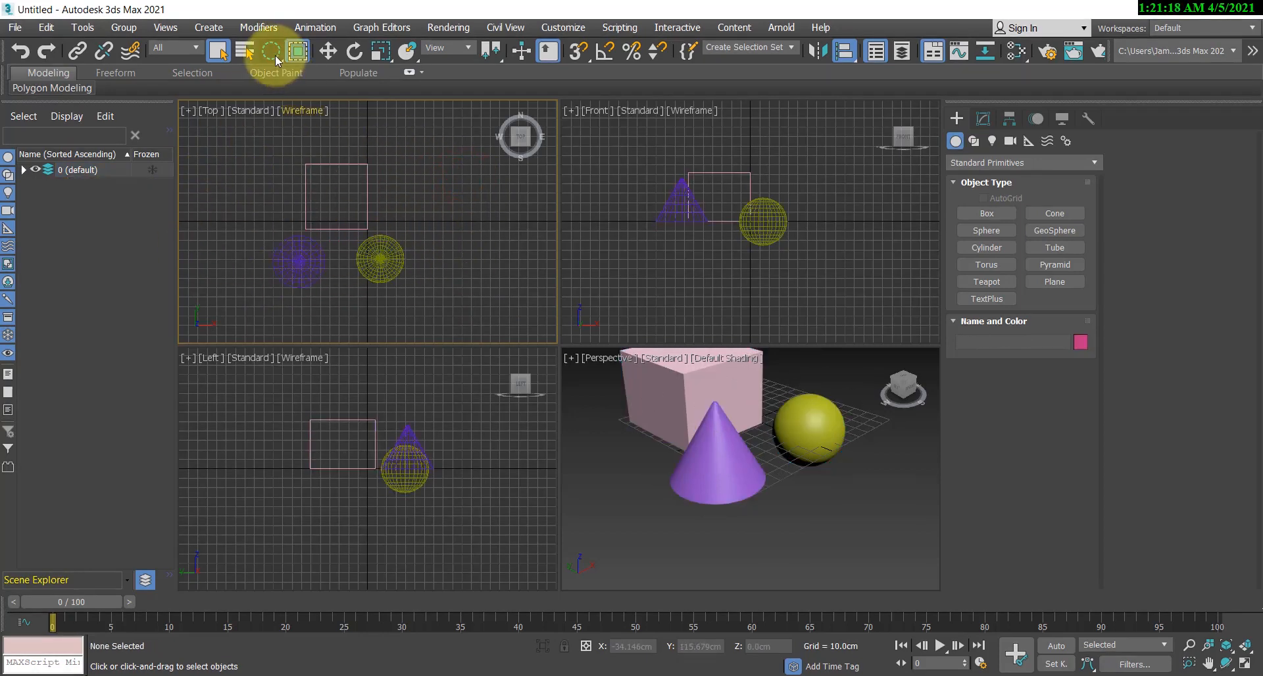
# Step: Switch to the fence selection region, draw a closed four-sided fence around the box in the Top viewport, and clear the selection
pyautogui.moveTo(275, 54); pyautogui.dragTo(277, 129)
pyautogui.moveTo(261, 203); pyautogui.dragTo(276, 225)
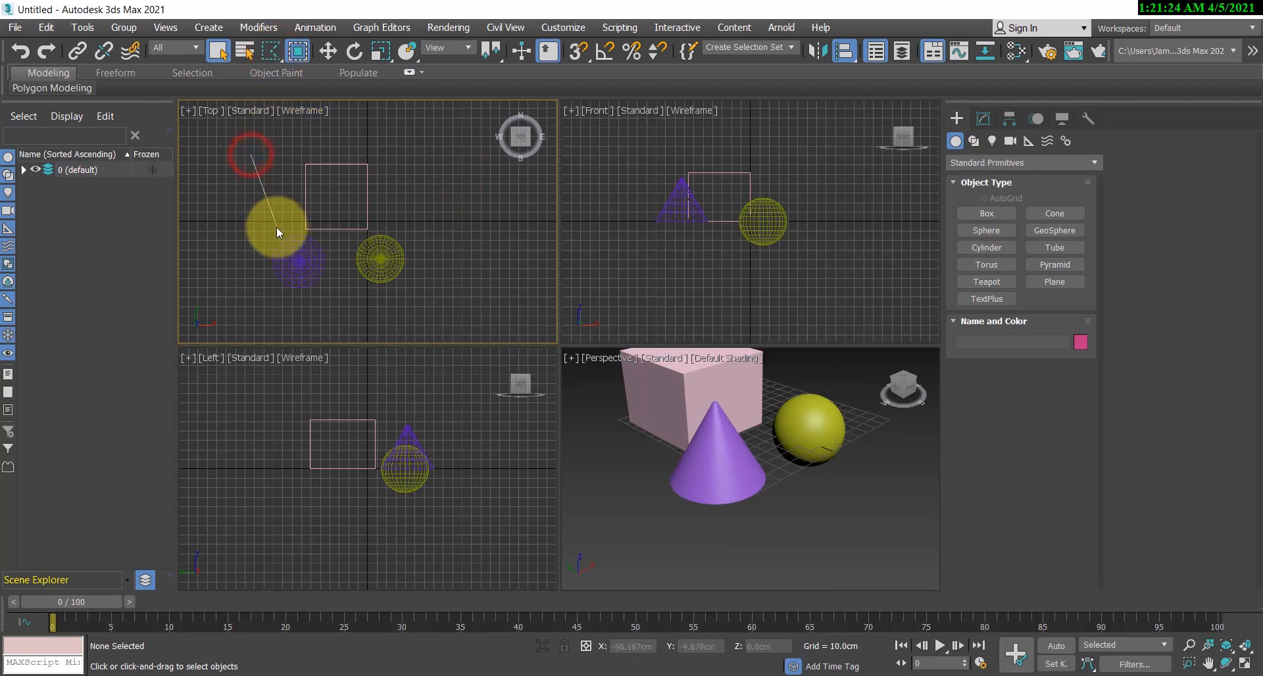
pyautogui.click(439, 236)
pyautogui.click(409, 136)
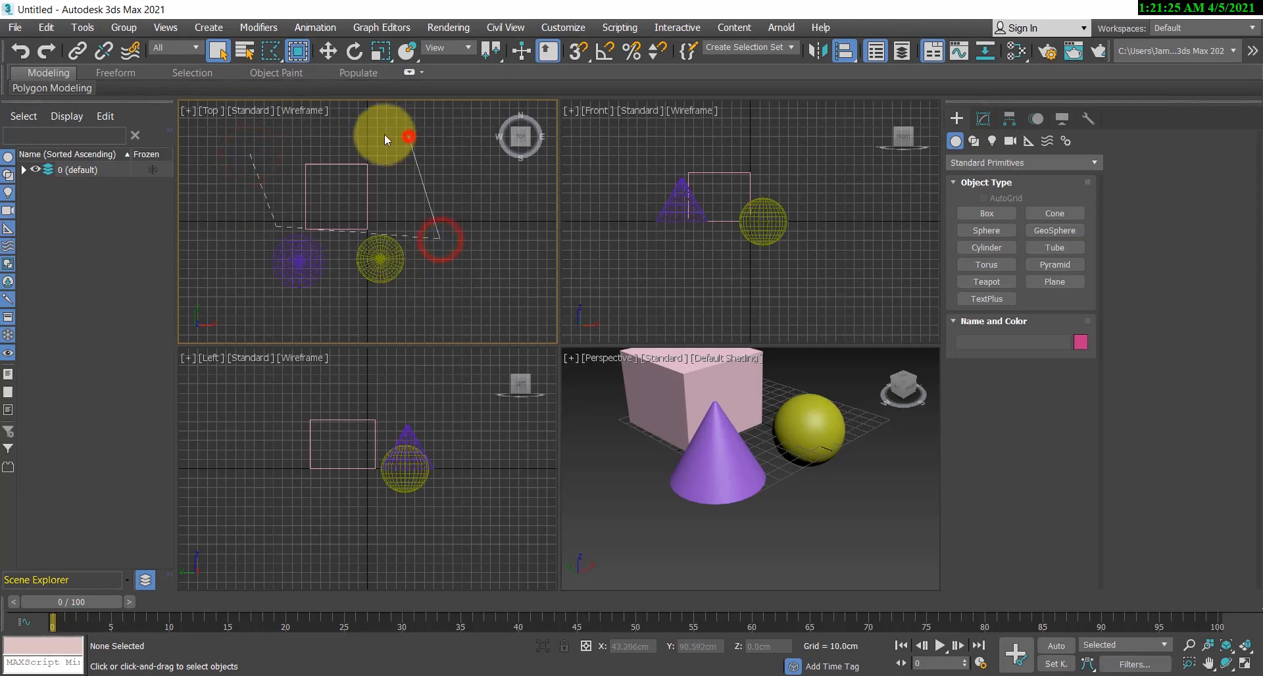
pyautogui.click(250, 155)
pyautogui.click(267, 163)
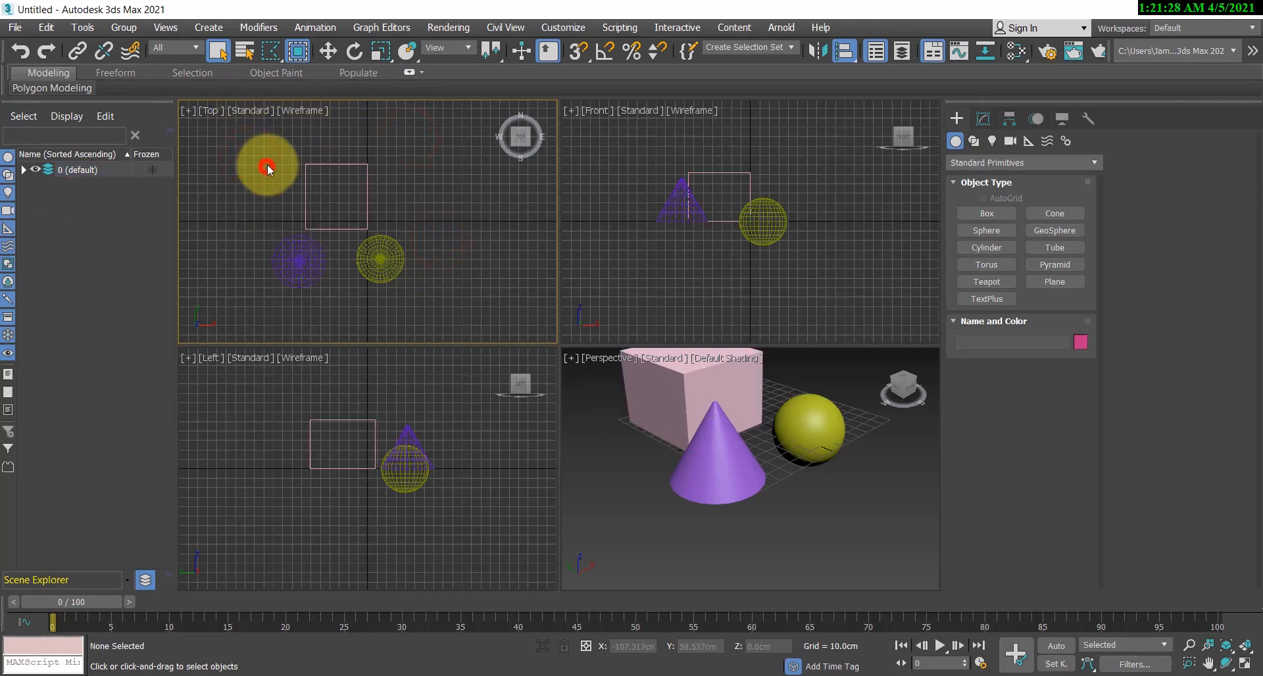
# Step: Switch to the lasso selection region, draw a freehand lasso in the Top viewport, and clear the selection
pyautogui.moveTo(271, 53); pyautogui.dragTo(270, 150)
pyautogui.moveTo(454, 278)
pyautogui.mouseDown()
pyautogui.moveTo(216, 195)
pyautogui.moveTo(394, 132)
pyautogui.moveTo(449, 165)
pyautogui.mouseUp()
pyautogui.click(465, 169)
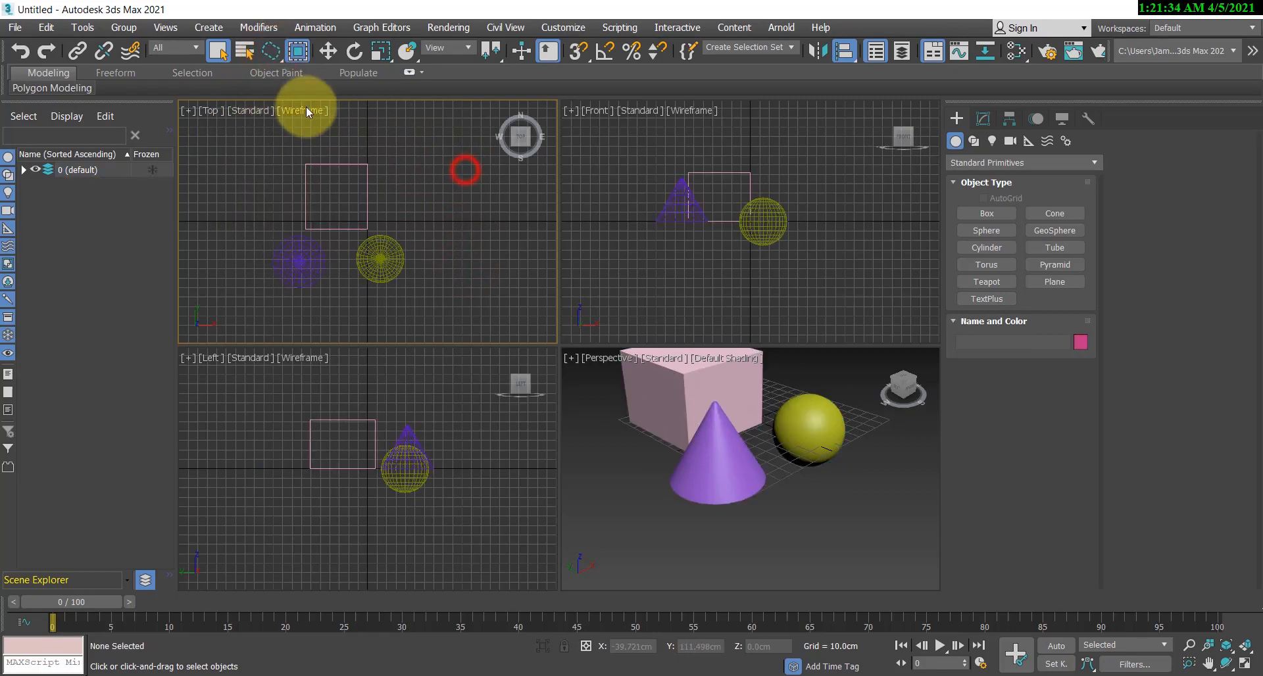
# Step: Switch to the paint selection region, brush over the sphere in the Top viewport, and add the cone to the selection
pyautogui.moveTo(270, 57)
pyautogui.mouseDown()
pyautogui.moveTo(297, 172)
pyautogui.moveTo(277, 180)
pyautogui.mouseUp()
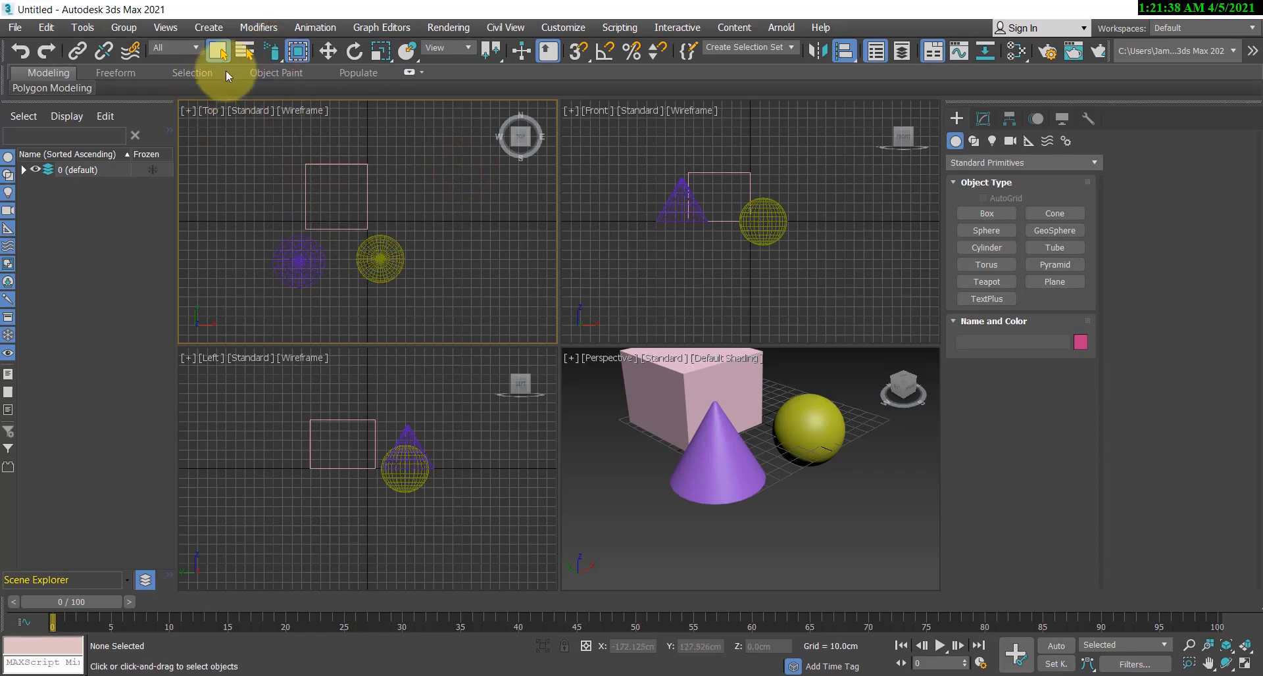
pyautogui.click(423, 176)
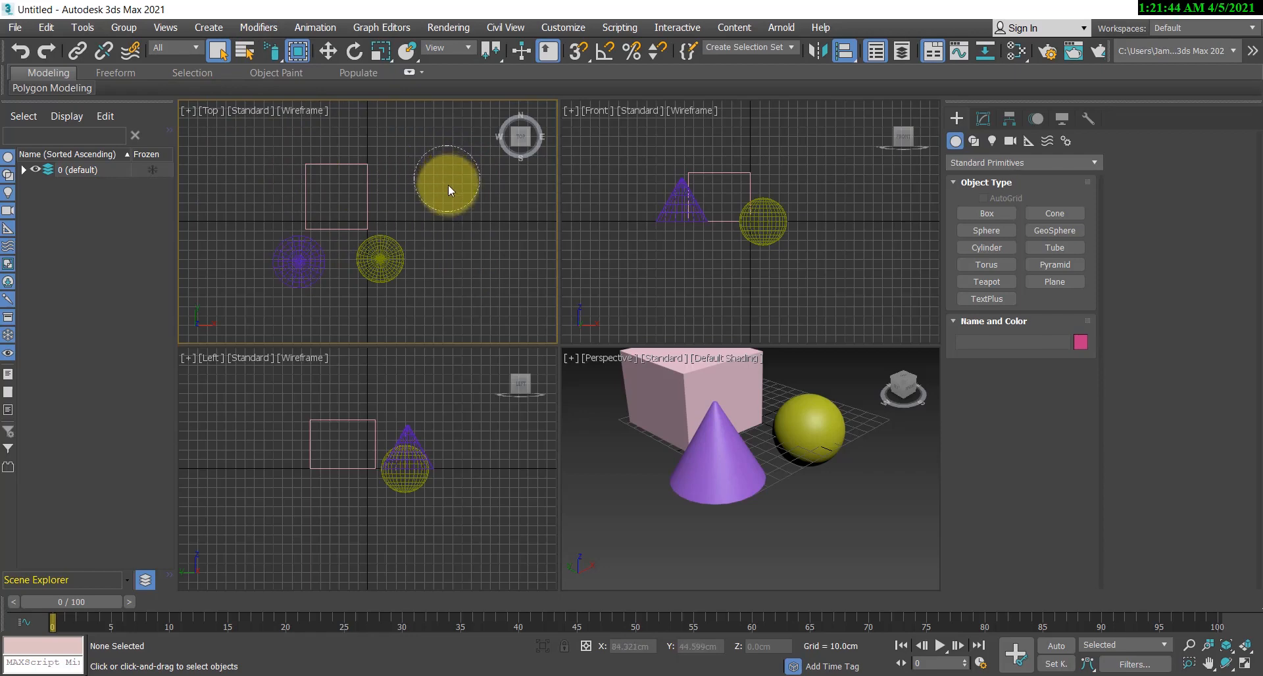
pyautogui.click(388, 256)
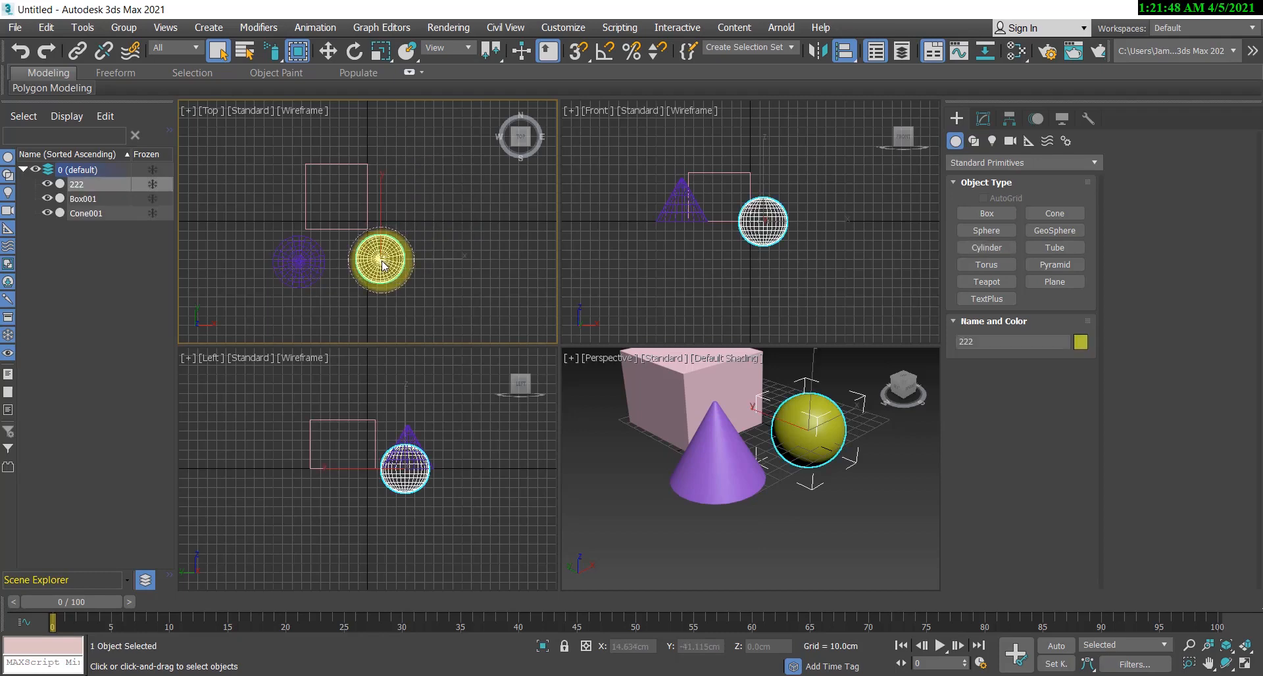
pyautogui.keyDown('ctrl'); pyautogui.moveTo(305, 269); pyautogui.dragTo(302, 265); pyautogui.keyUp('ctrl')
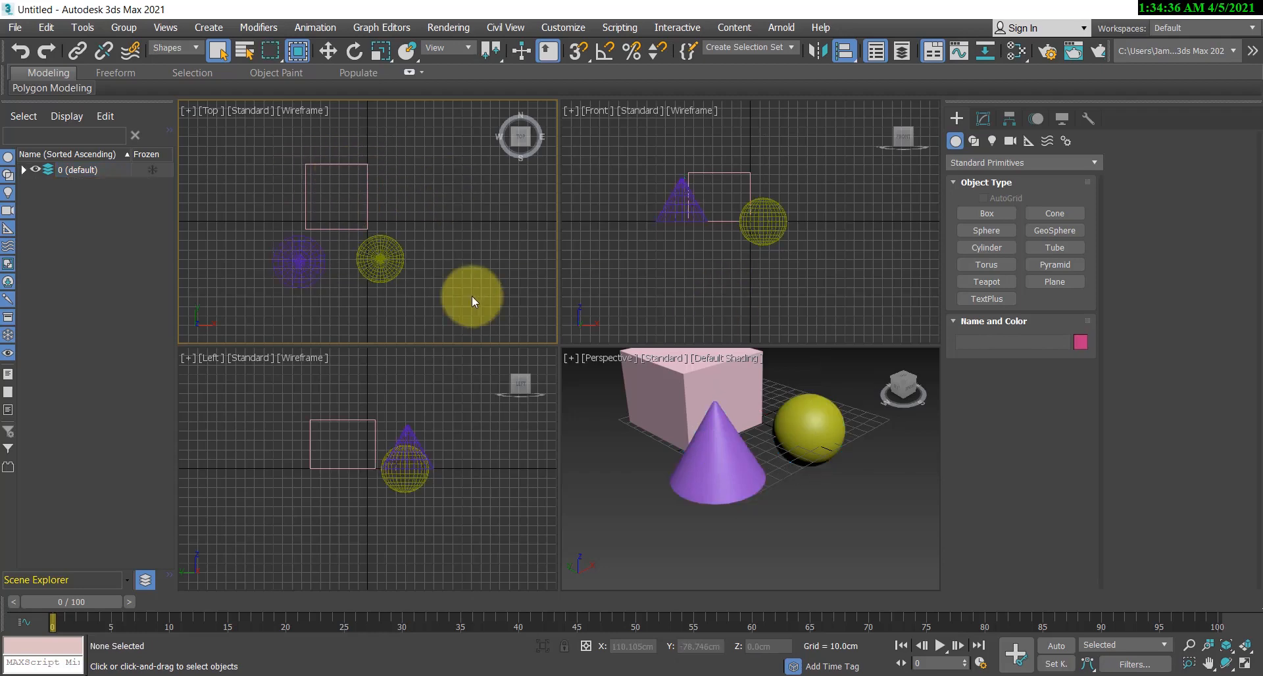
# Step: Set the selection filter to All so every object type can be selected
pyautogui.click(197, 50)
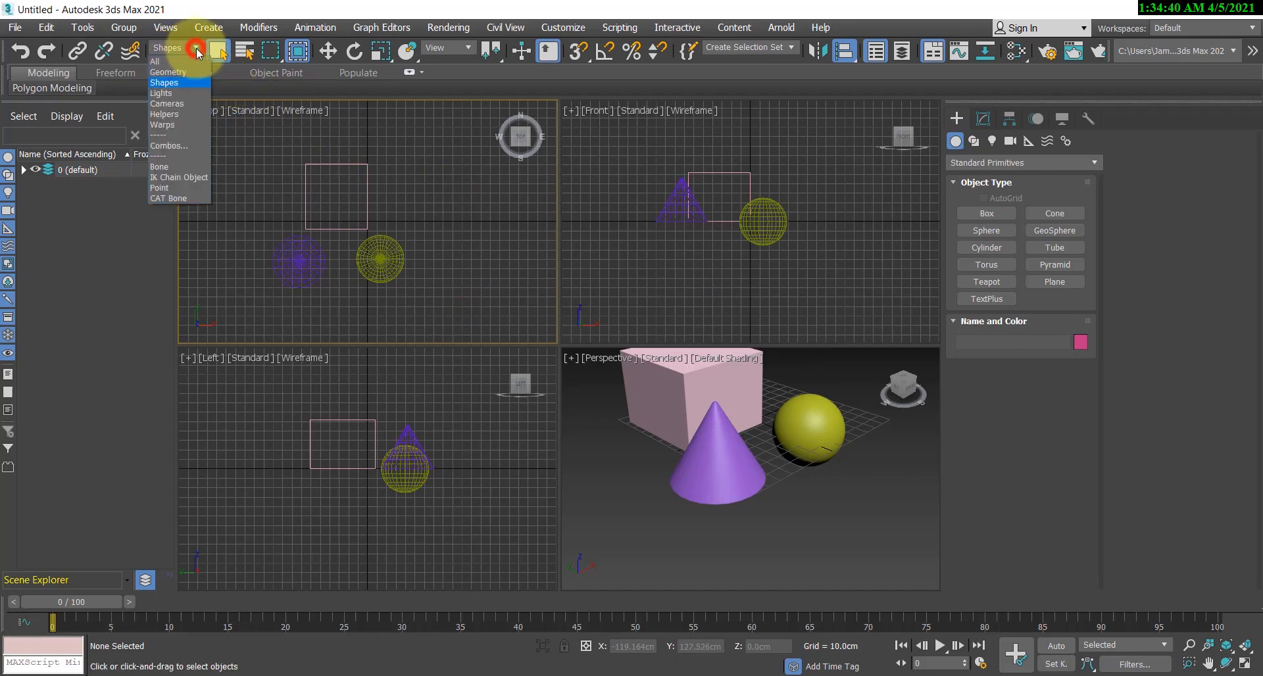
pyautogui.click(196, 50)
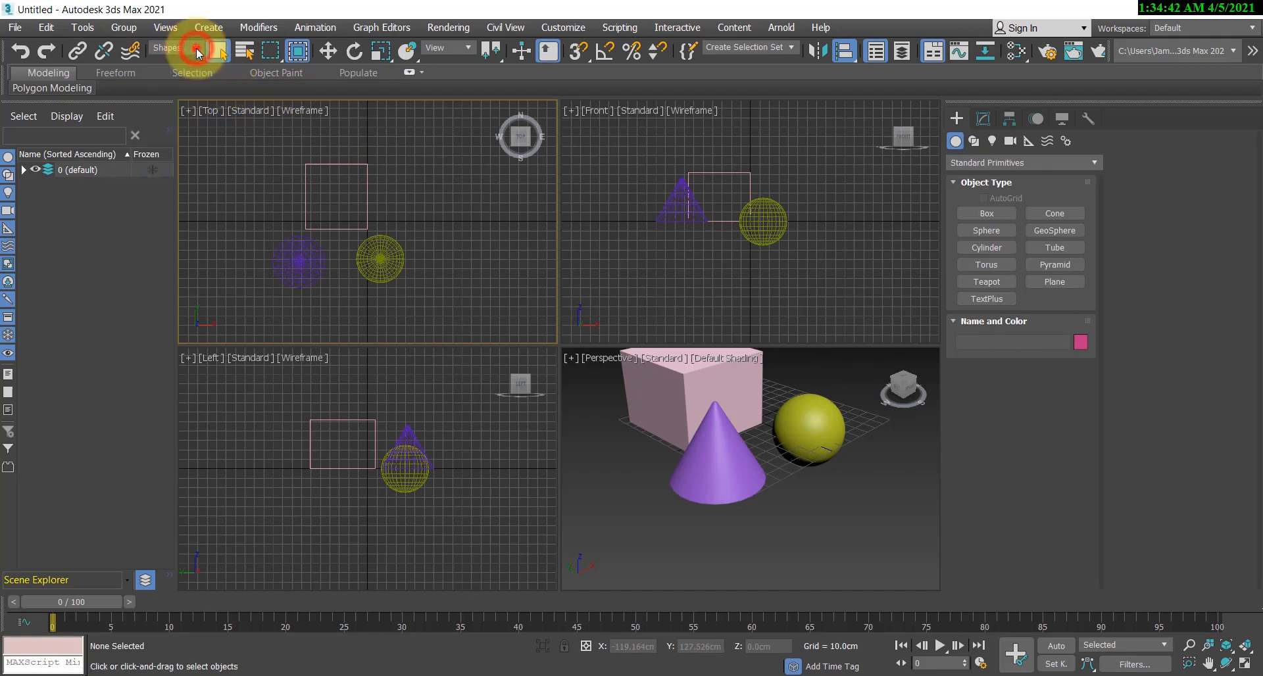
pyautogui.click(196, 50)
pyautogui.click(181, 61)
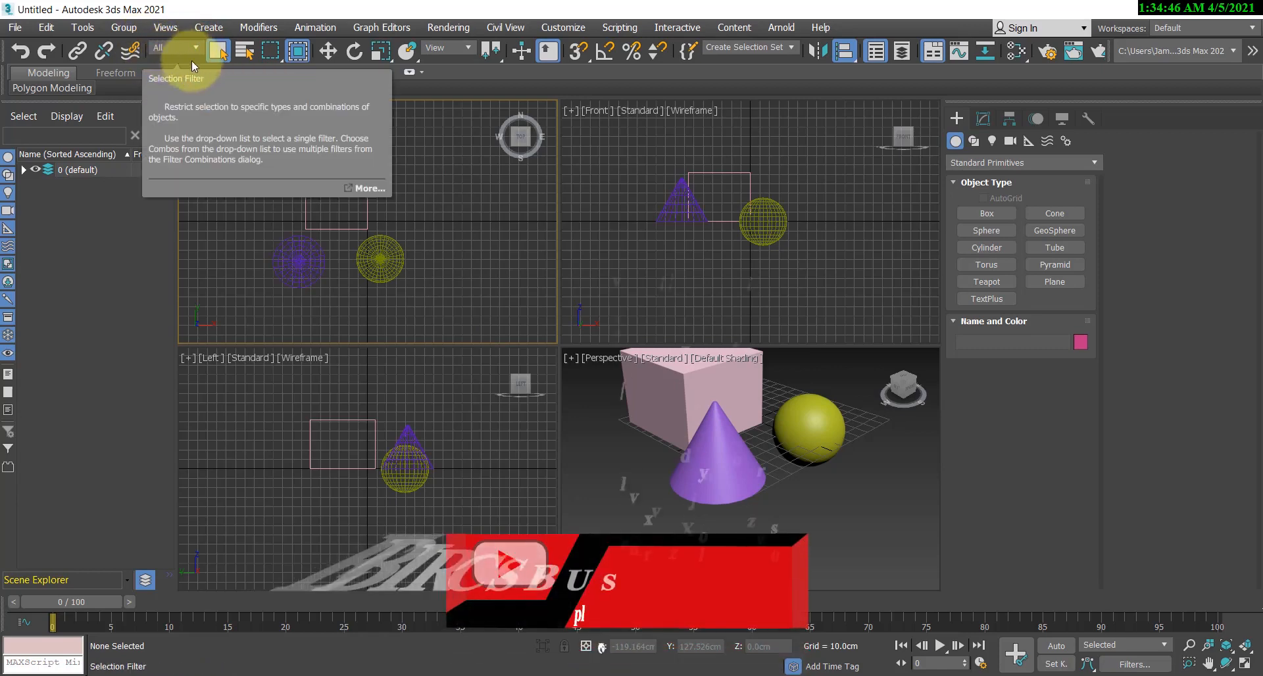
pyautogui.click(514, 242)
pyautogui.click(717, 260)
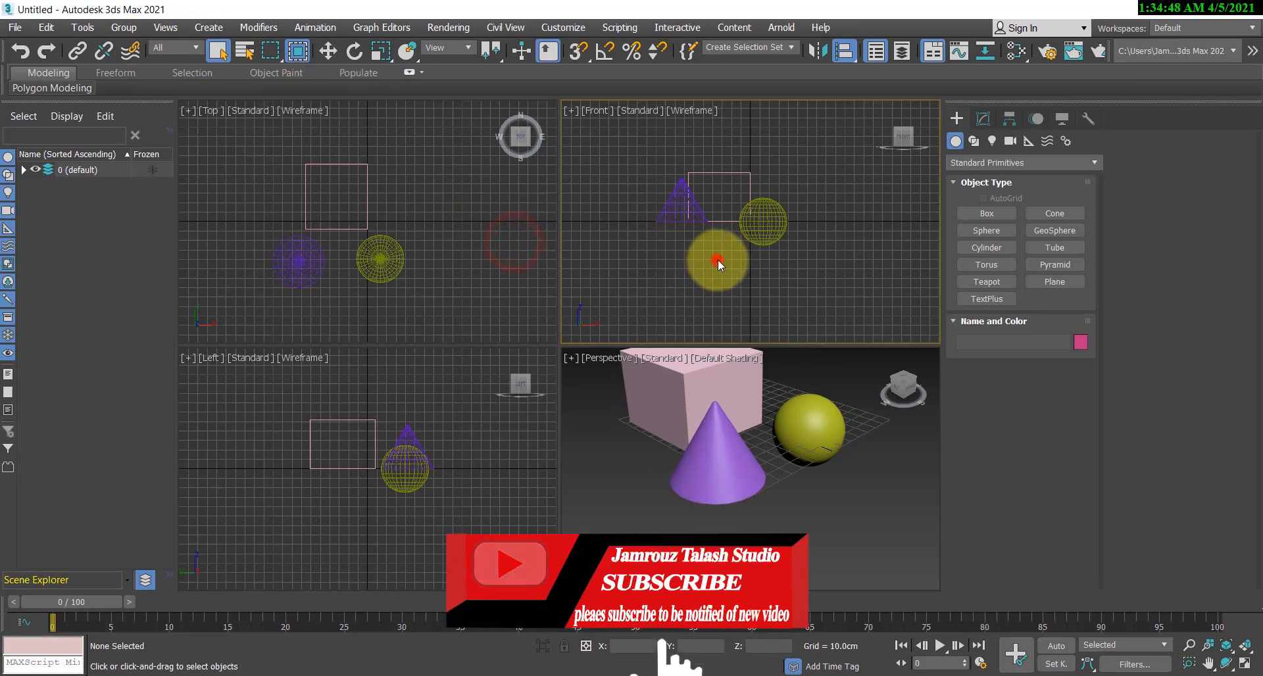
# Step: Draw a Circle spline with a radius of about 33 cm beside the box in the Top viewport
pyautogui.click(976, 140)
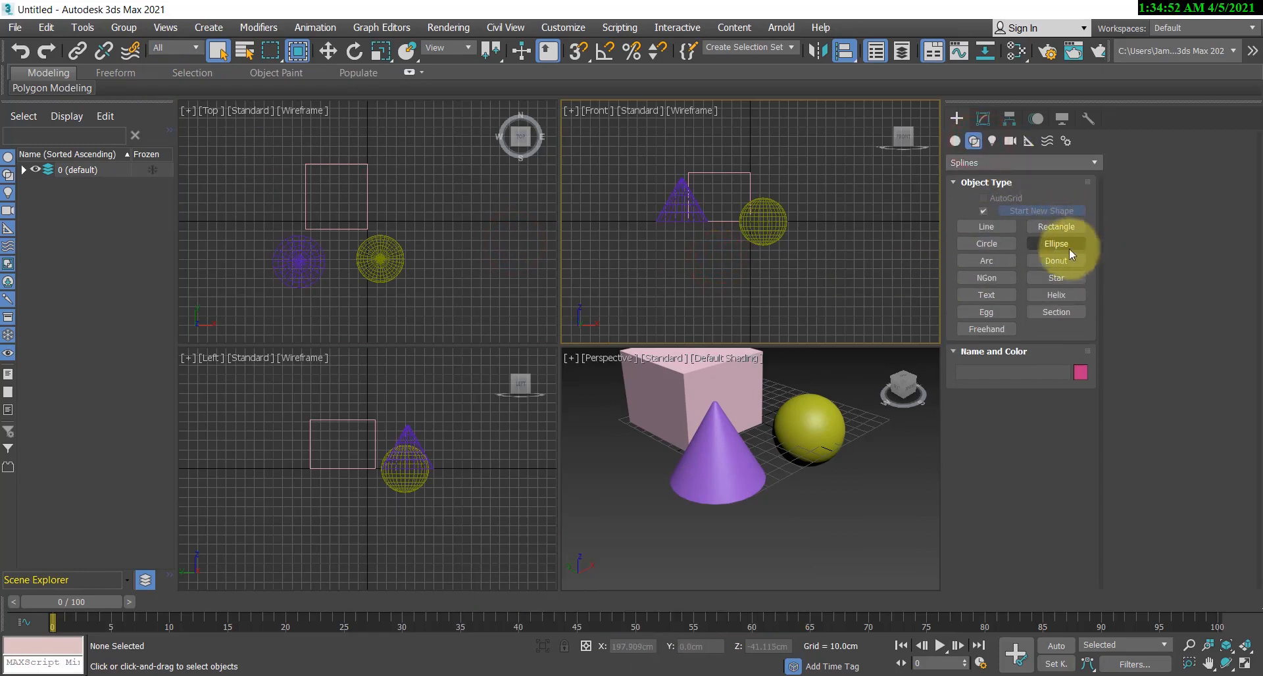
pyautogui.click(986, 243)
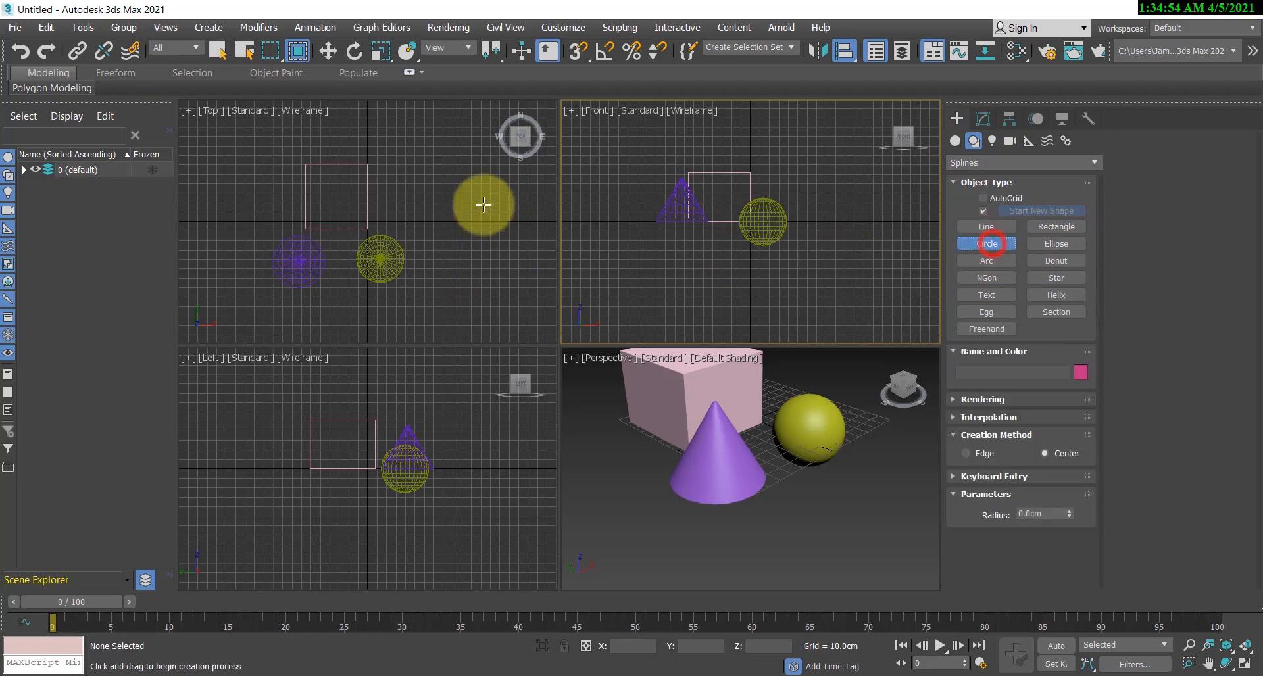
pyautogui.moveTo(416, 174); pyautogui.dragTo(457, 190)
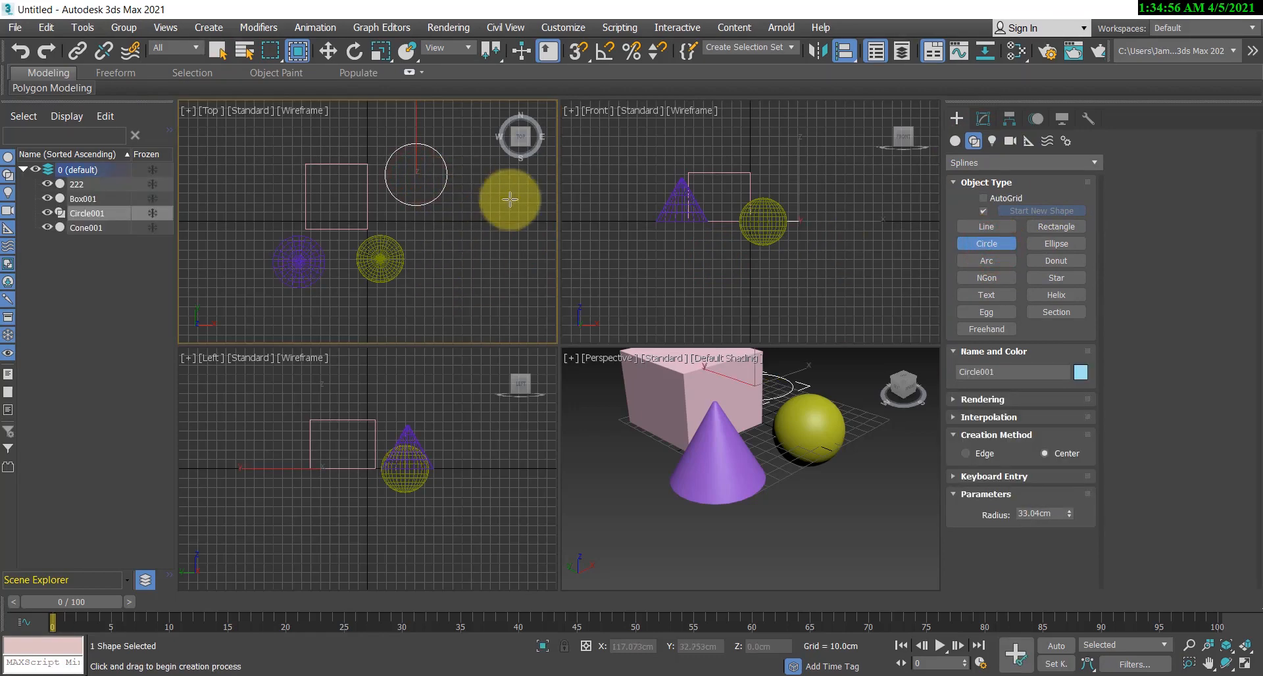
pyautogui.click(1072, 281)
pyautogui.moveTo(492, 265); pyautogui.dragTo(506, 297)
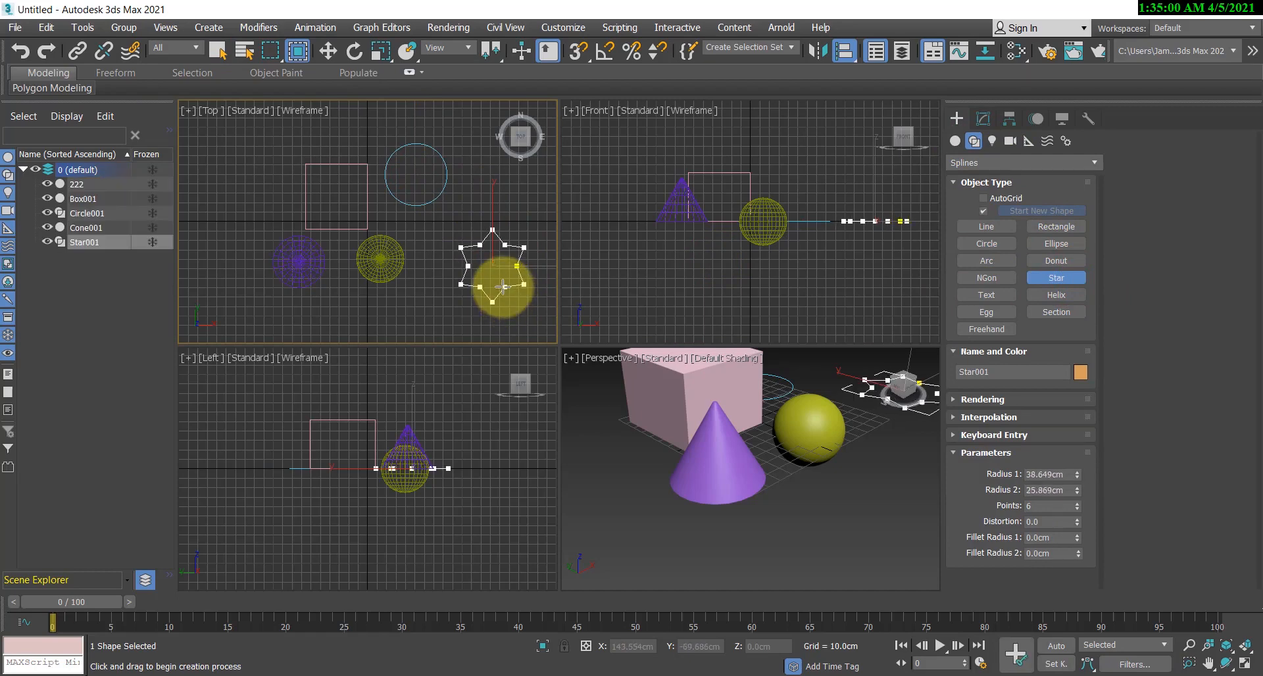
pyautogui.rightClick(500, 281)
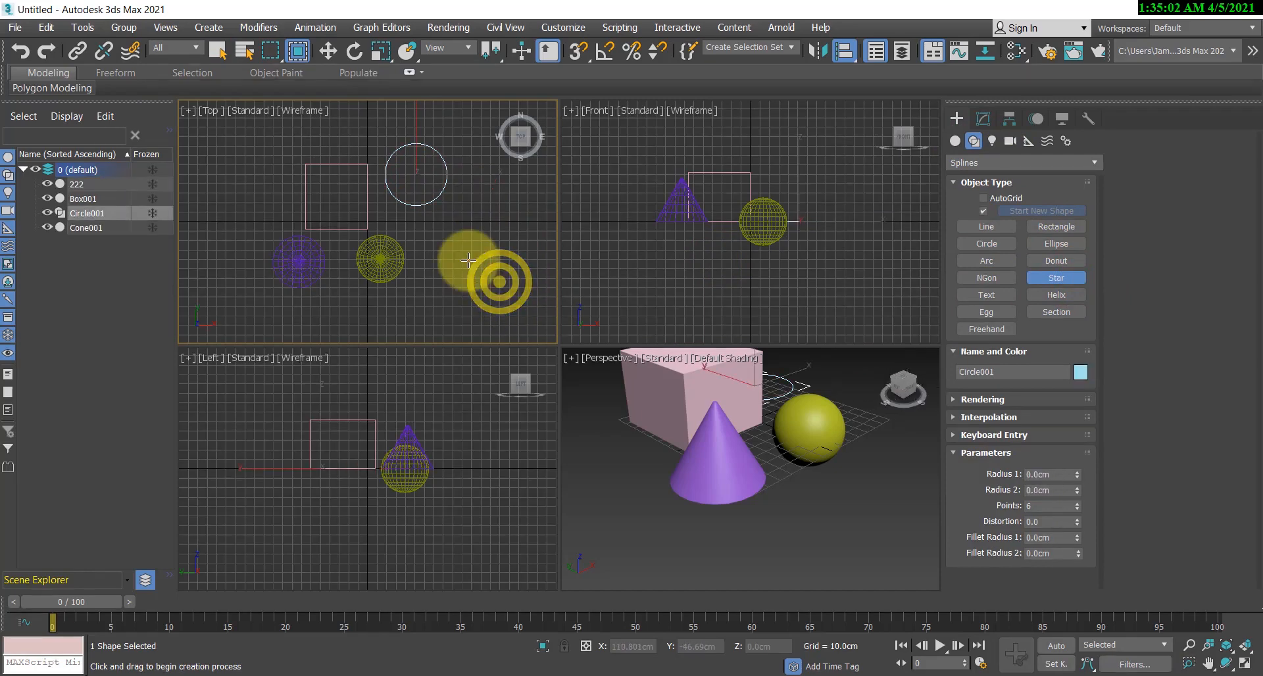
# Step: Draw a six-pointed Star spline in the Top viewport with an outer radius of about 65 cm and an inner radius of about 35 cm
pyautogui.moveTo(468, 260); pyautogui.dragTo(507, 307)
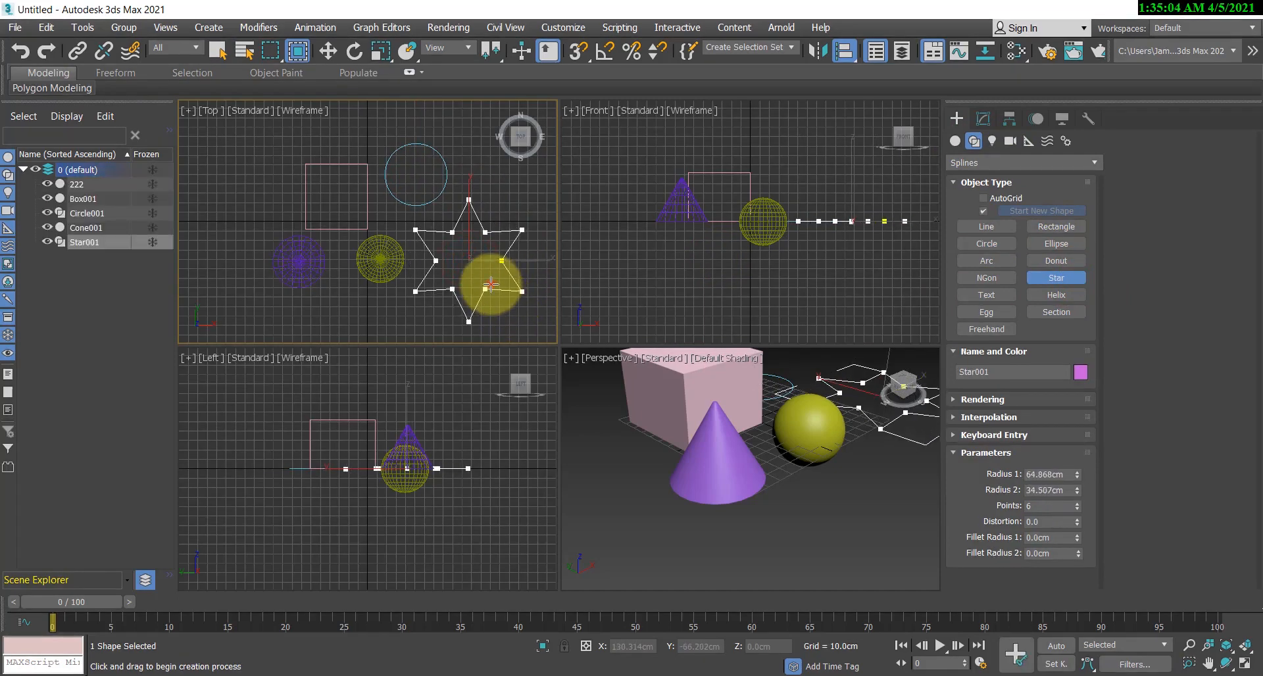
pyautogui.click(491, 284)
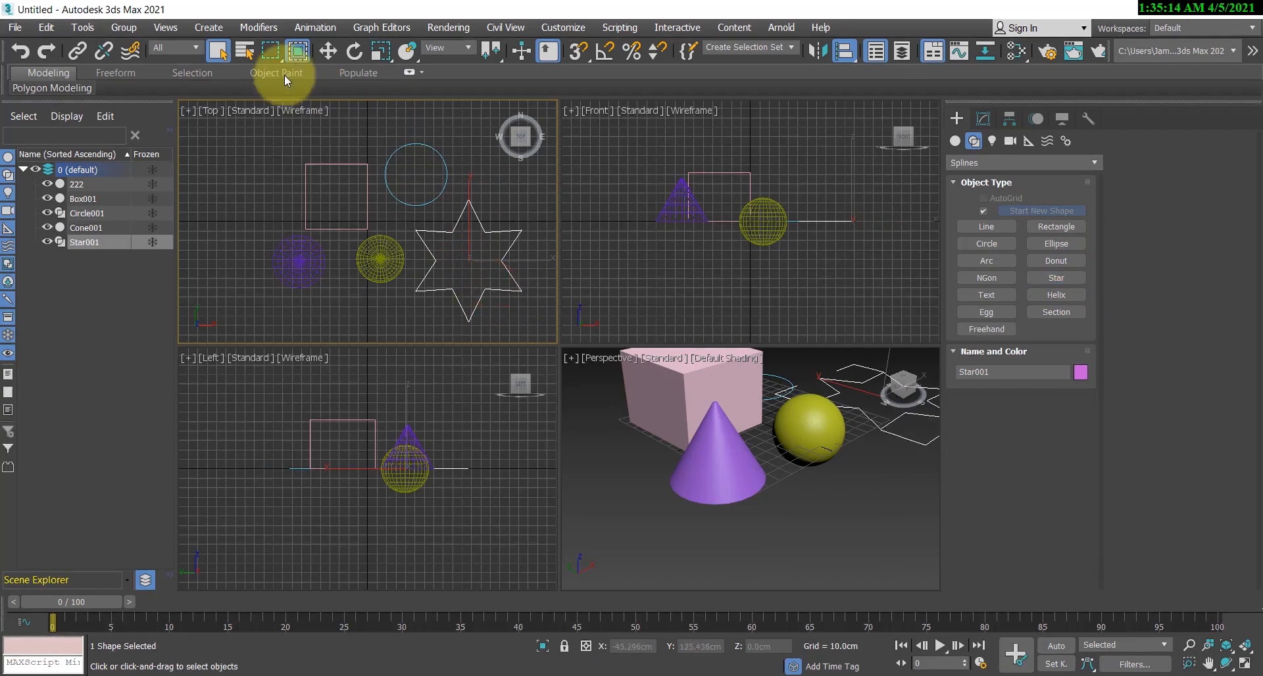
# Step: Region-select all the primitives and splines together in the Top viewport
pyautogui.click(271, 53)
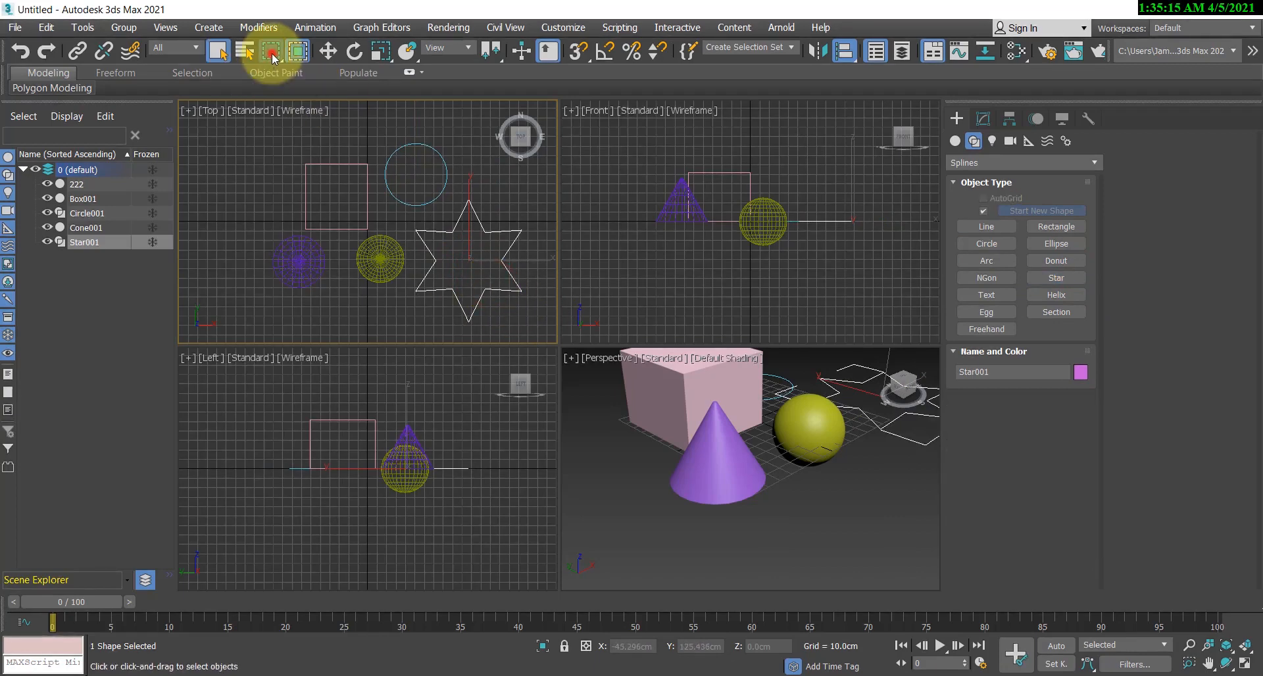
pyautogui.moveTo(492, 172); pyautogui.dragTo(259, 335)
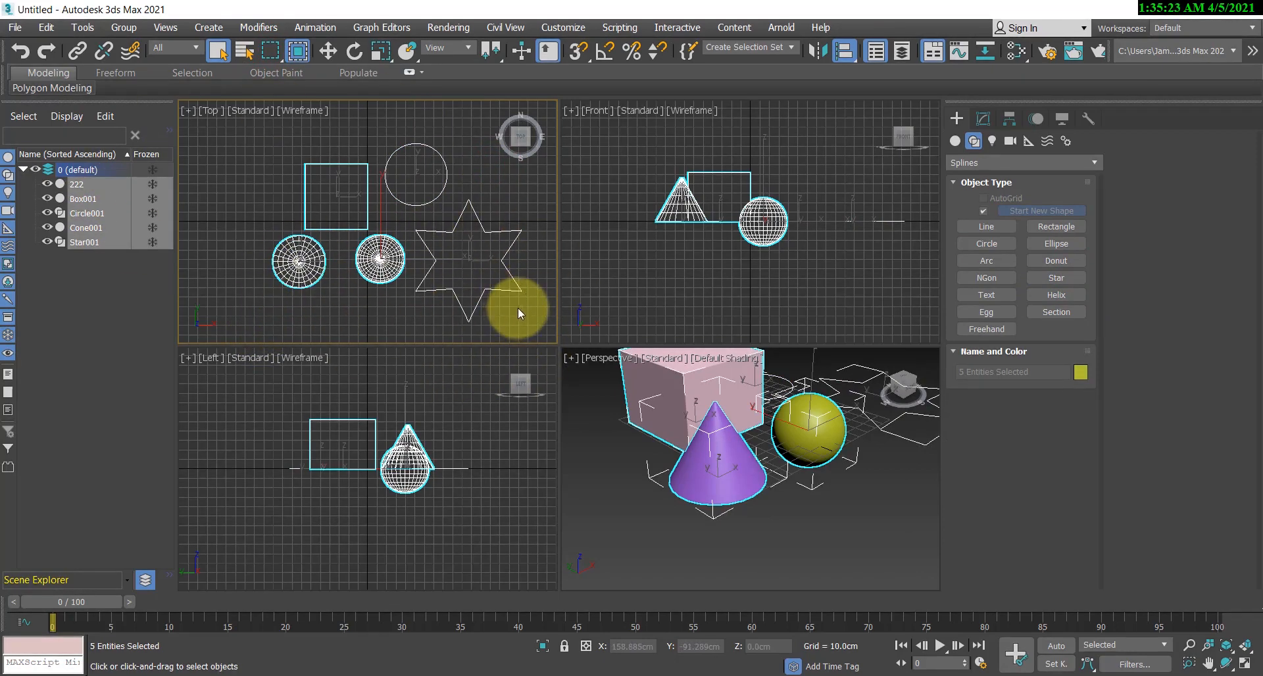
# Step: Limit the selection filter to Geometry, region-select across the Top viewport objects, and clear the selection
pyautogui.click(197, 52)
pyautogui.click(186, 69)
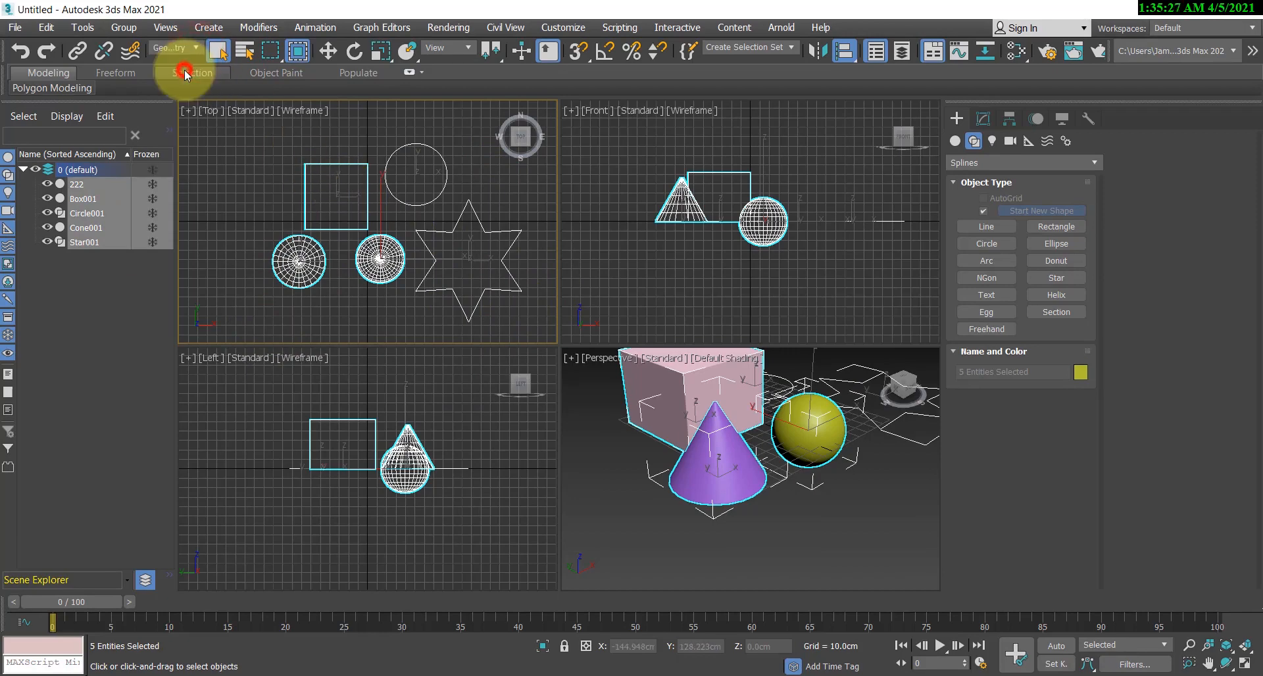
pyautogui.click(276, 172)
pyautogui.moveTo(463, 151); pyautogui.dragTo(239, 329)
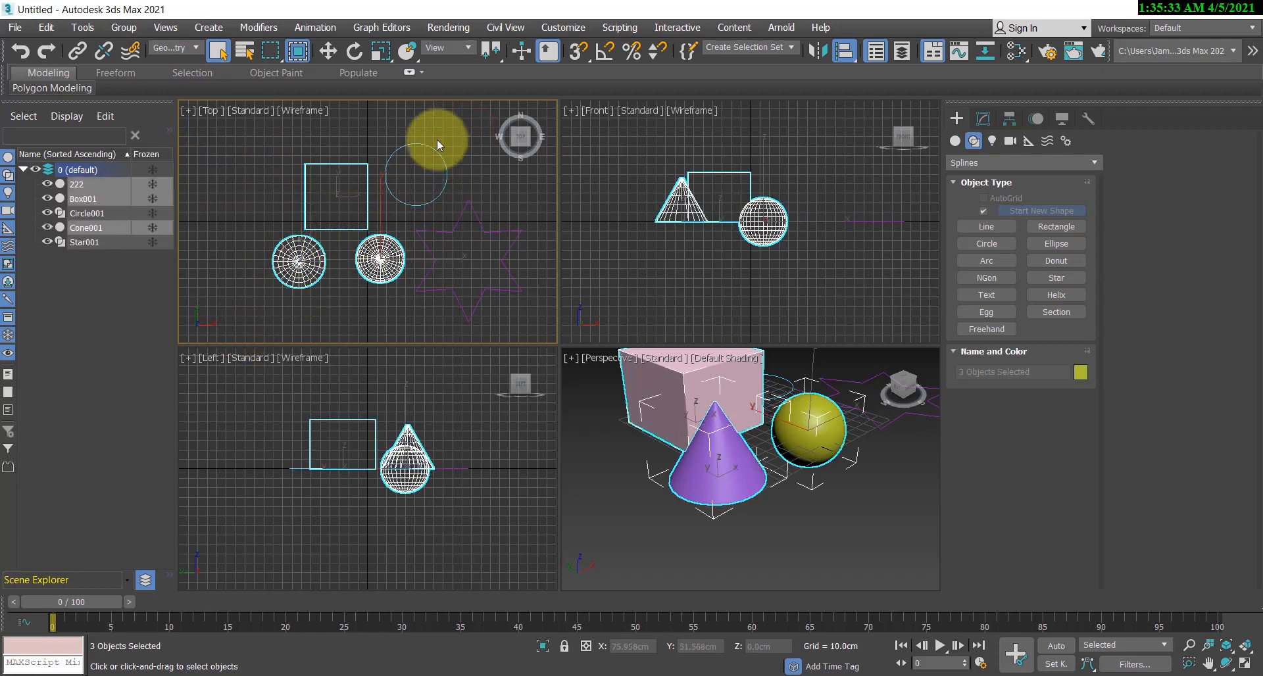
pyautogui.click(363, 122)
# Step: Limit the selection filter to Shapes and region-select across the objects in the Top viewport
pyautogui.click(196, 48)
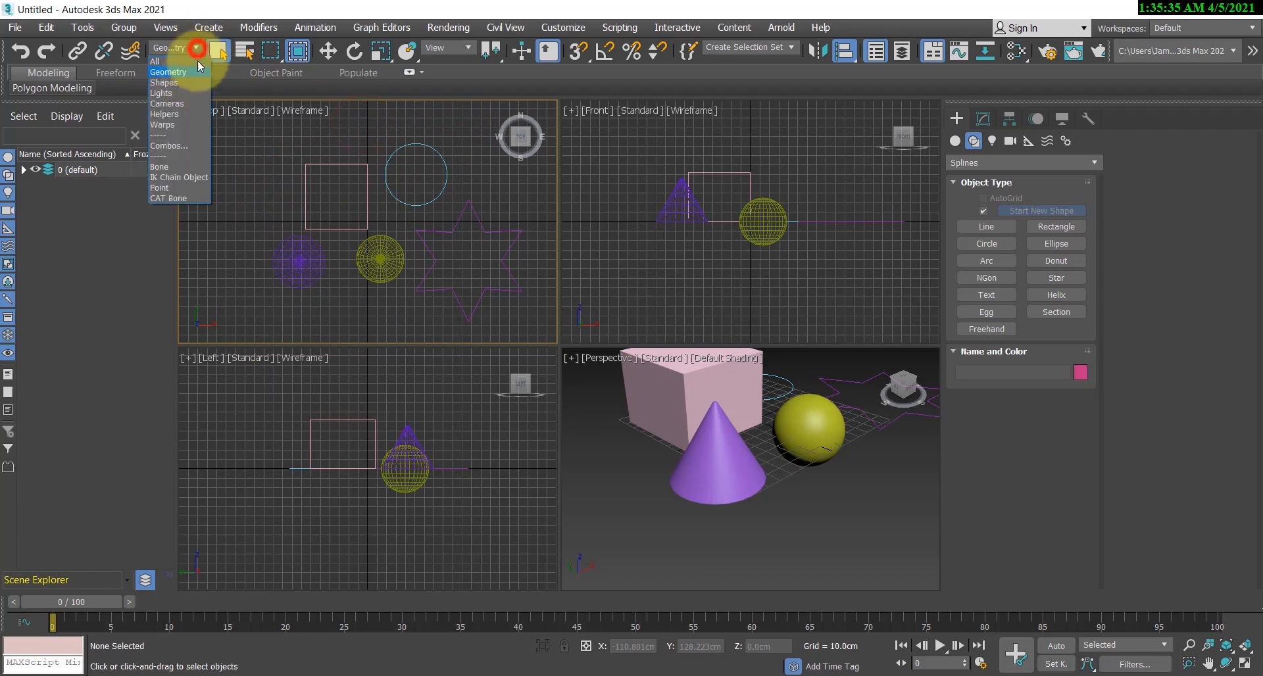
pyautogui.click(163, 82)
pyautogui.moveTo(478, 135); pyautogui.dragTo(293, 317)
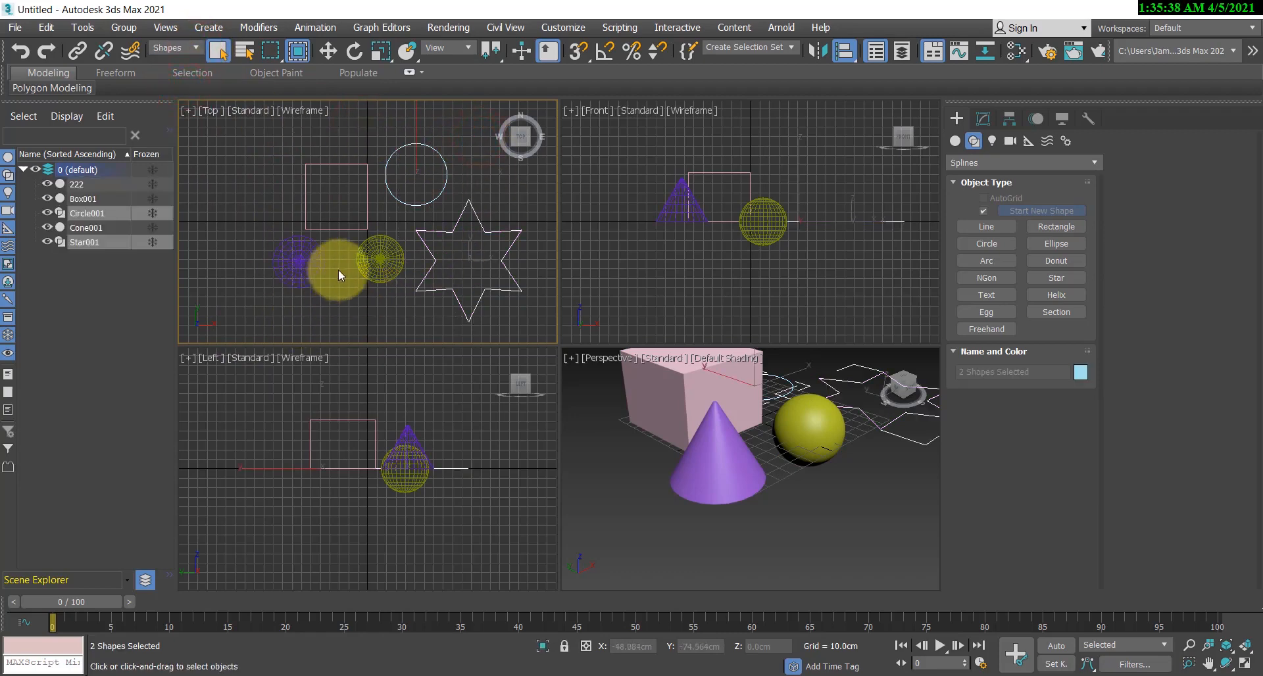
# Step: Set the selection filter back to All and deselect the circle and star
pyautogui.click(195, 50)
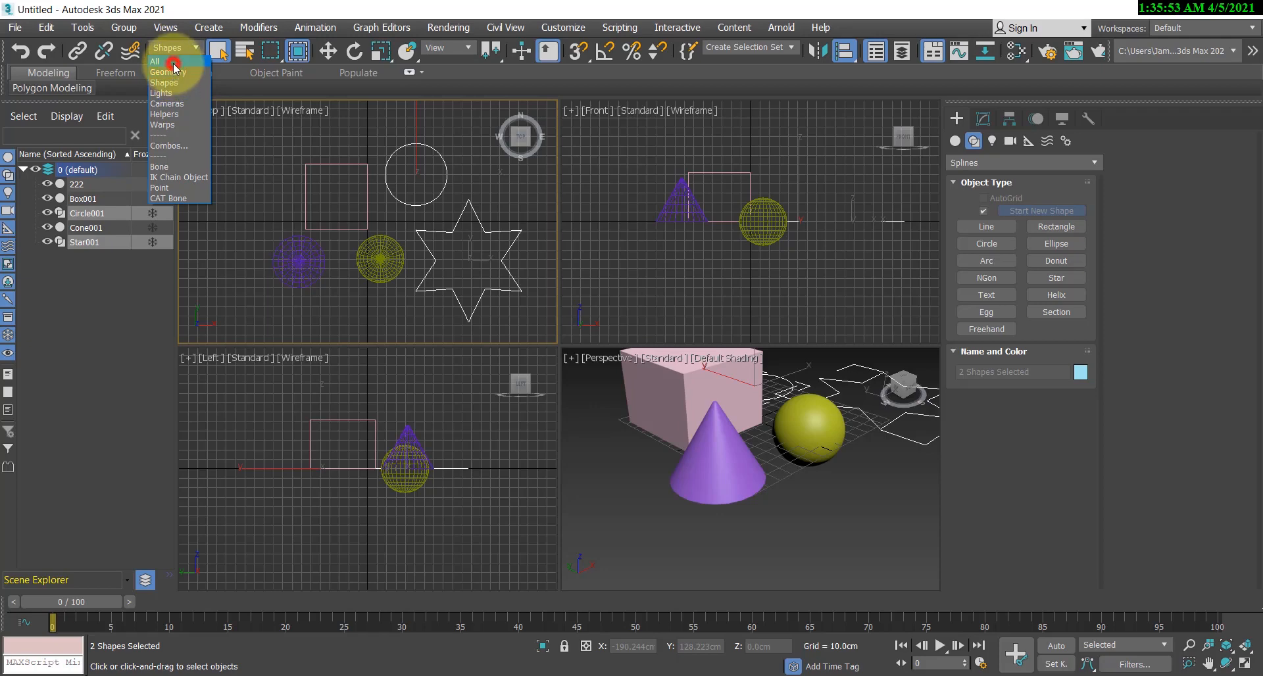
pyautogui.click(155, 61)
pyautogui.click(221, 179)
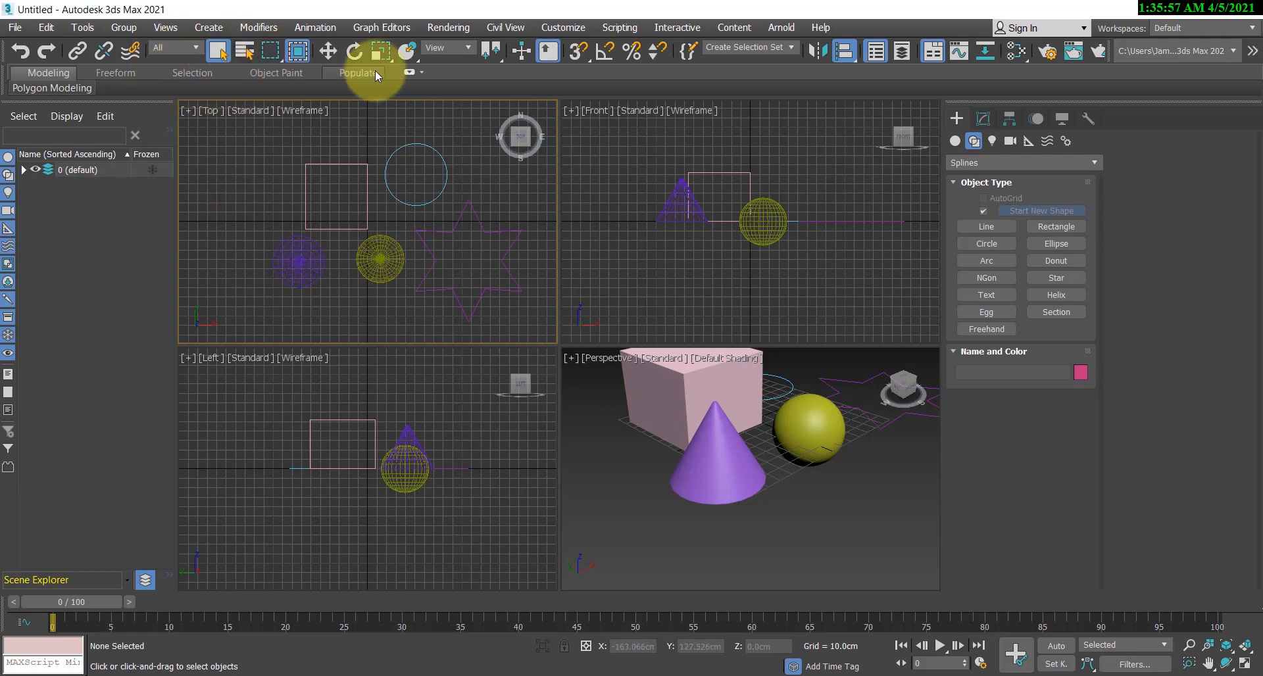
# Step: Undo the last few selection changes one at a time and redo them
pyautogui.click(18, 52)
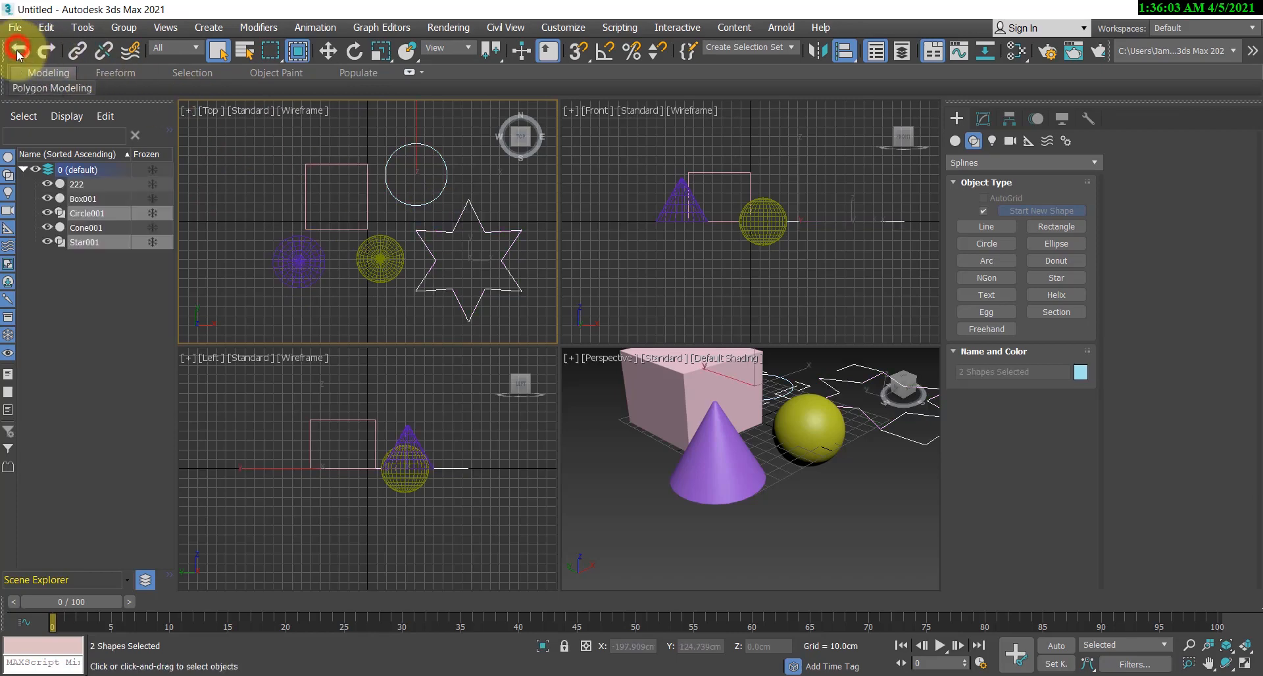
pyautogui.click(17, 51)
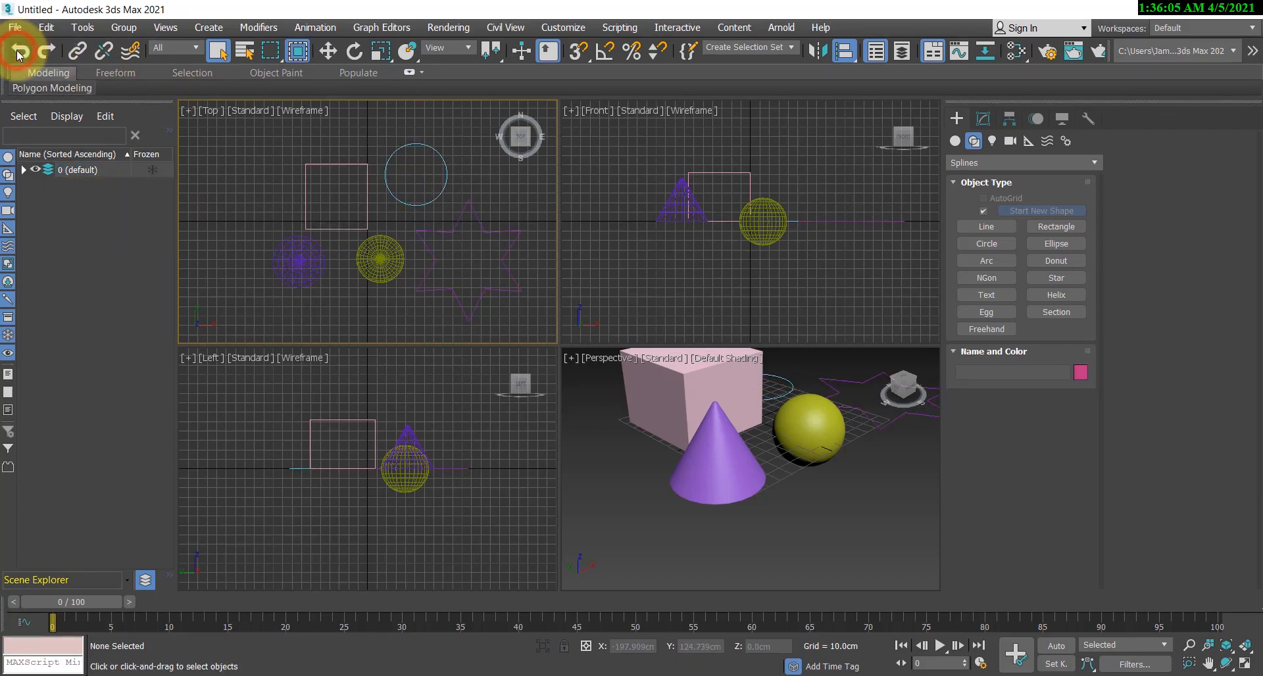
pyautogui.click(18, 52)
pyautogui.click(44, 51)
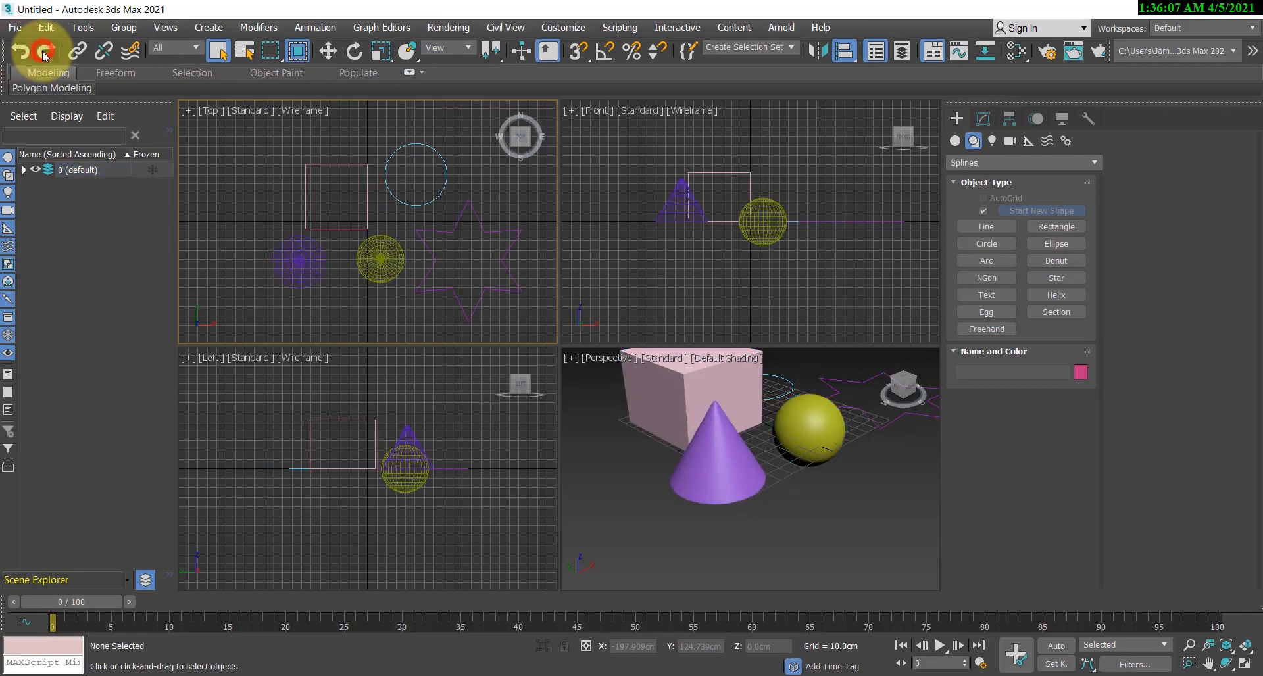
pyautogui.click(44, 51)
pyautogui.click(44, 51)
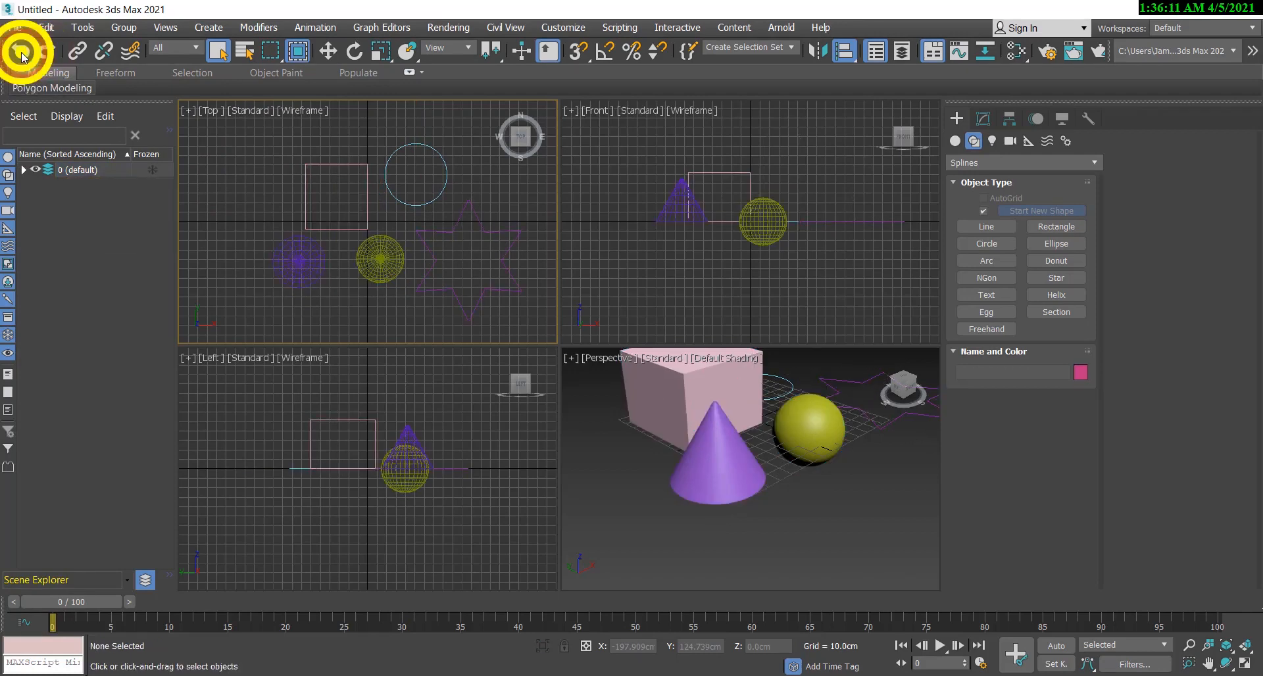
# Step: Undo many actions at once from the undo history, going back past the creation of the circle and star
pyautogui.rightClick(21, 53)
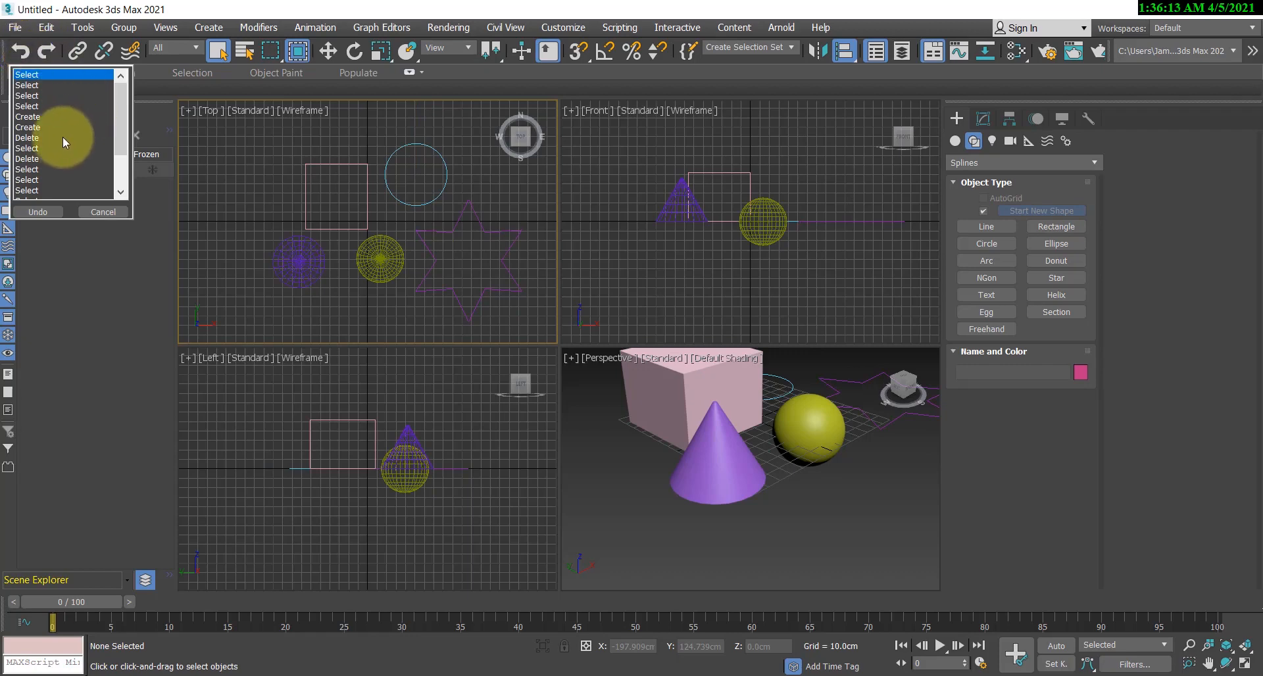
pyautogui.scroll(-2, 62, 136)
pyautogui.click(33, 190)
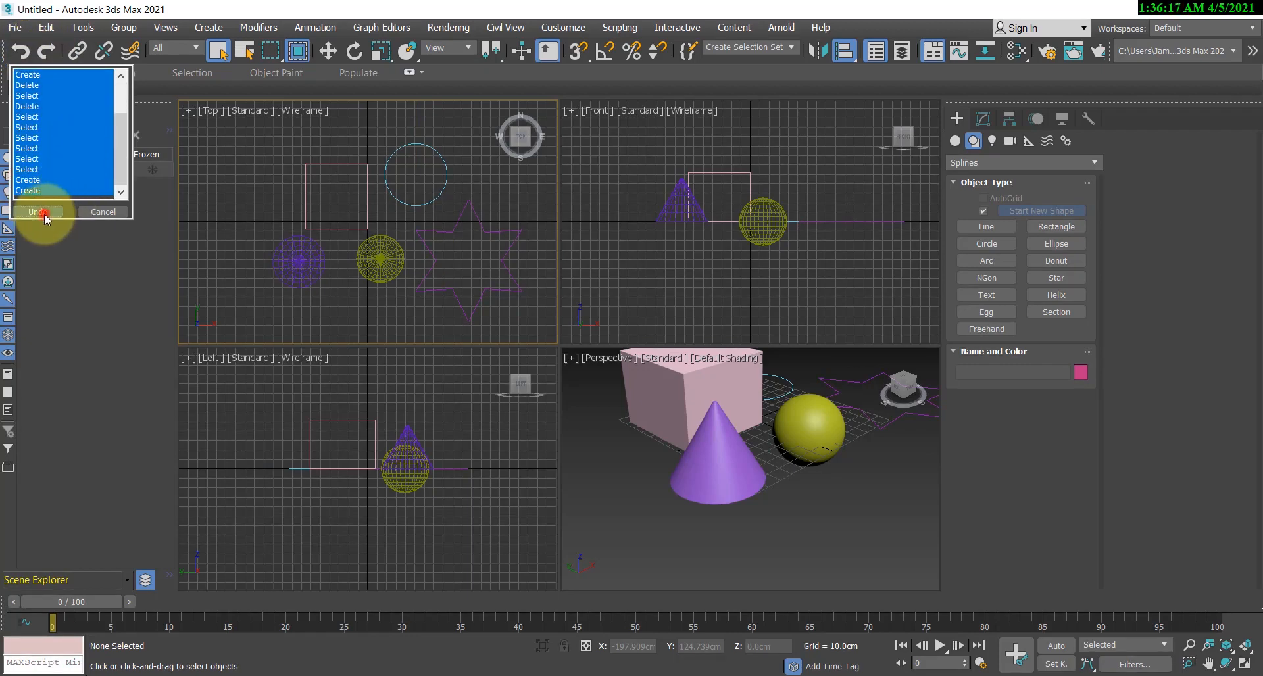
pyautogui.click(39, 212)
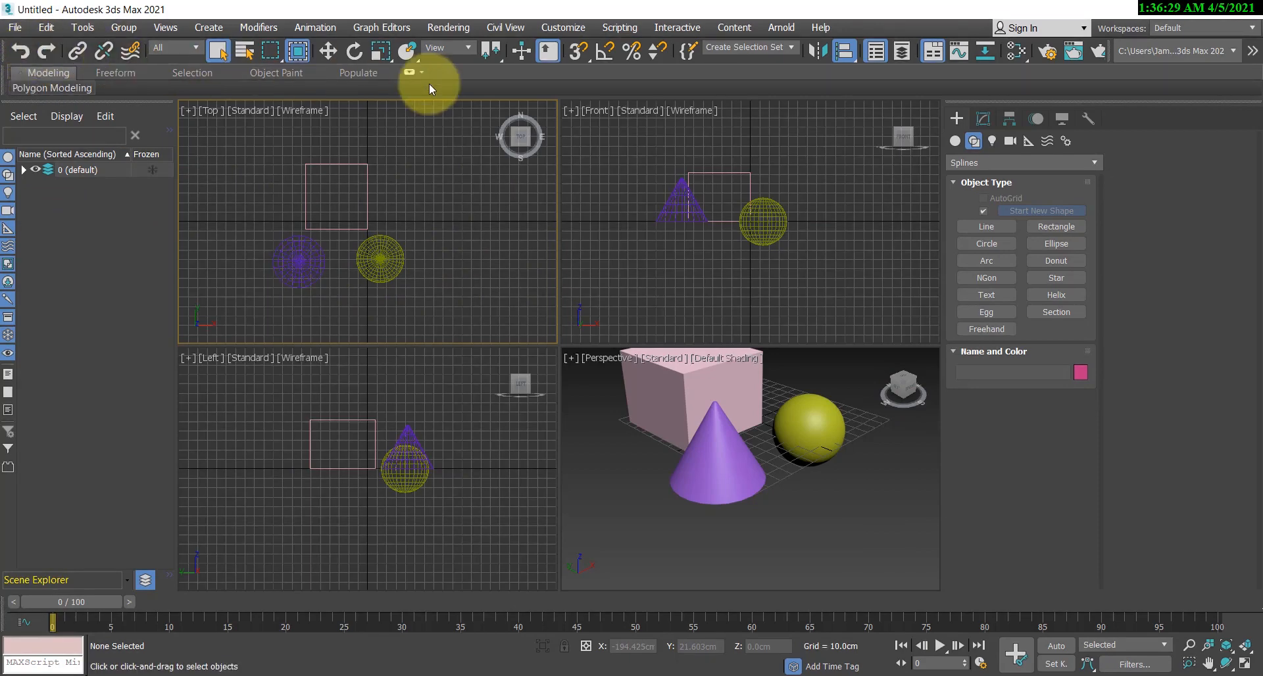
# Step: Redo the whole run of undone actions at once from the redo history to restore the circle and star
pyautogui.rightClick(43, 51)
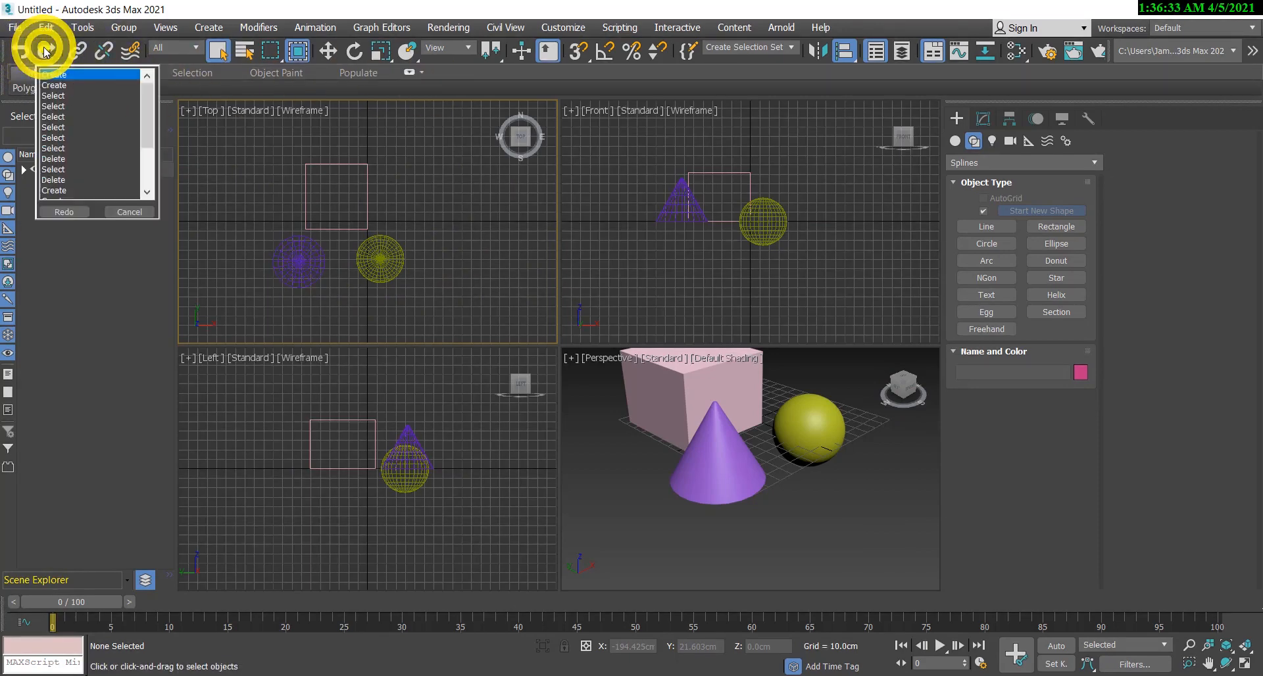
pyautogui.scroll(-3, 92, 179)
pyautogui.click(63, 192)
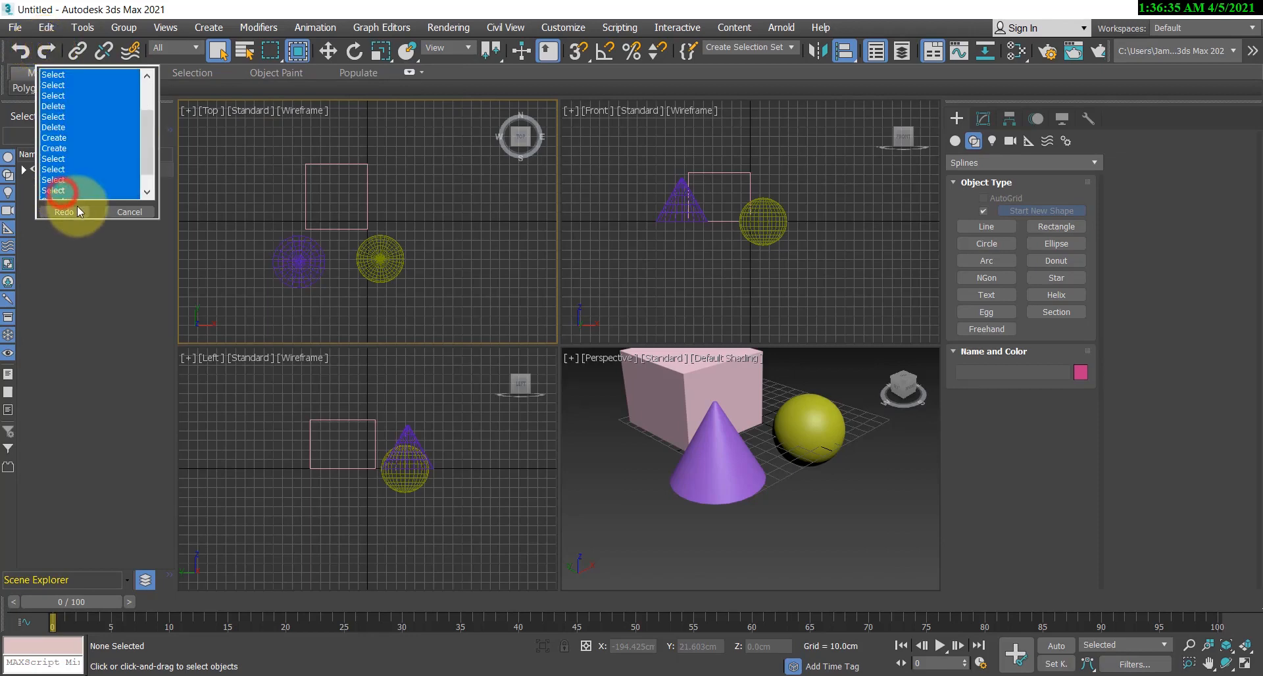
pyautogui.click(61, 211)
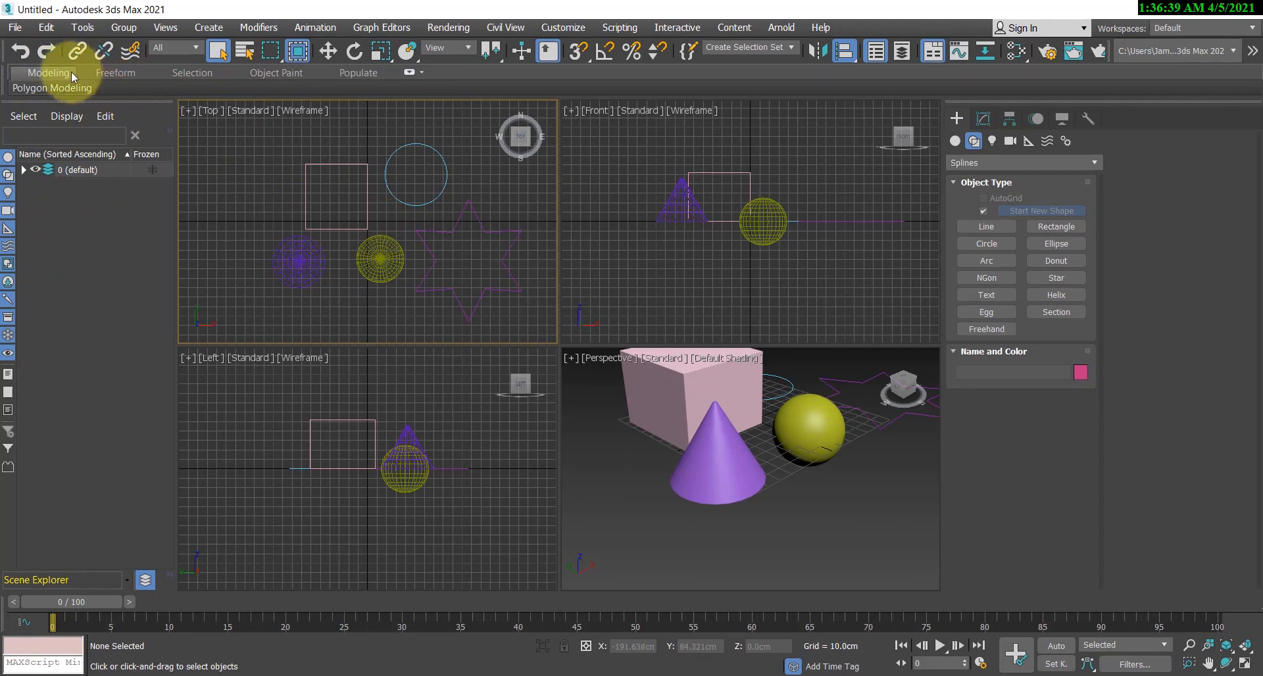
# Step: Inspect the redo history and the undo history, and close the list without undoing anything
pyautogui.rightClick(45, 51)
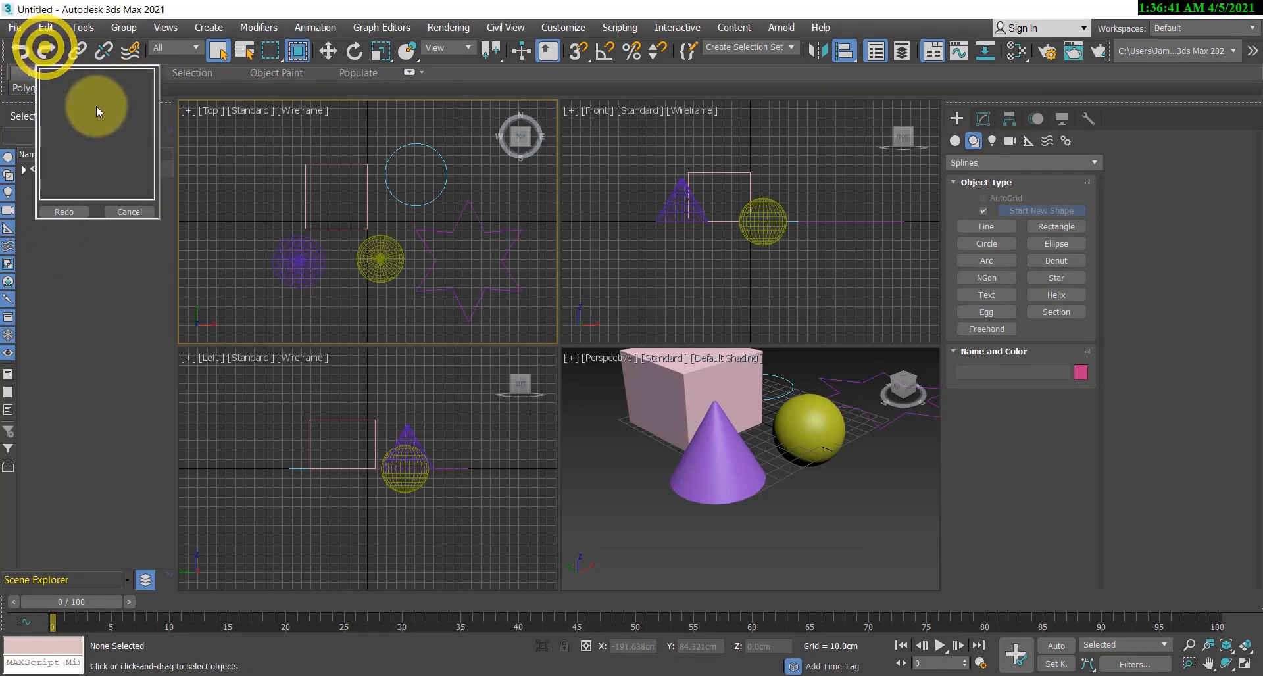
pyautogui.rightClick(20, 51)
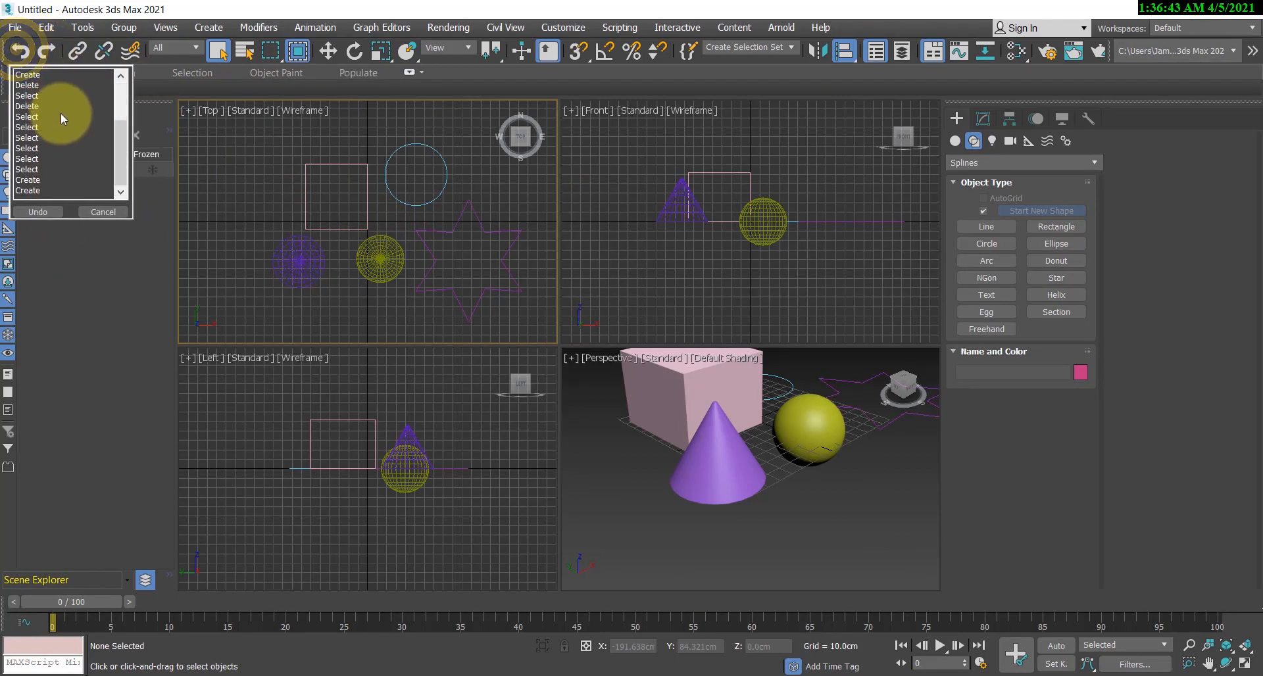
pyautogui.scroll(3, 60, 112)
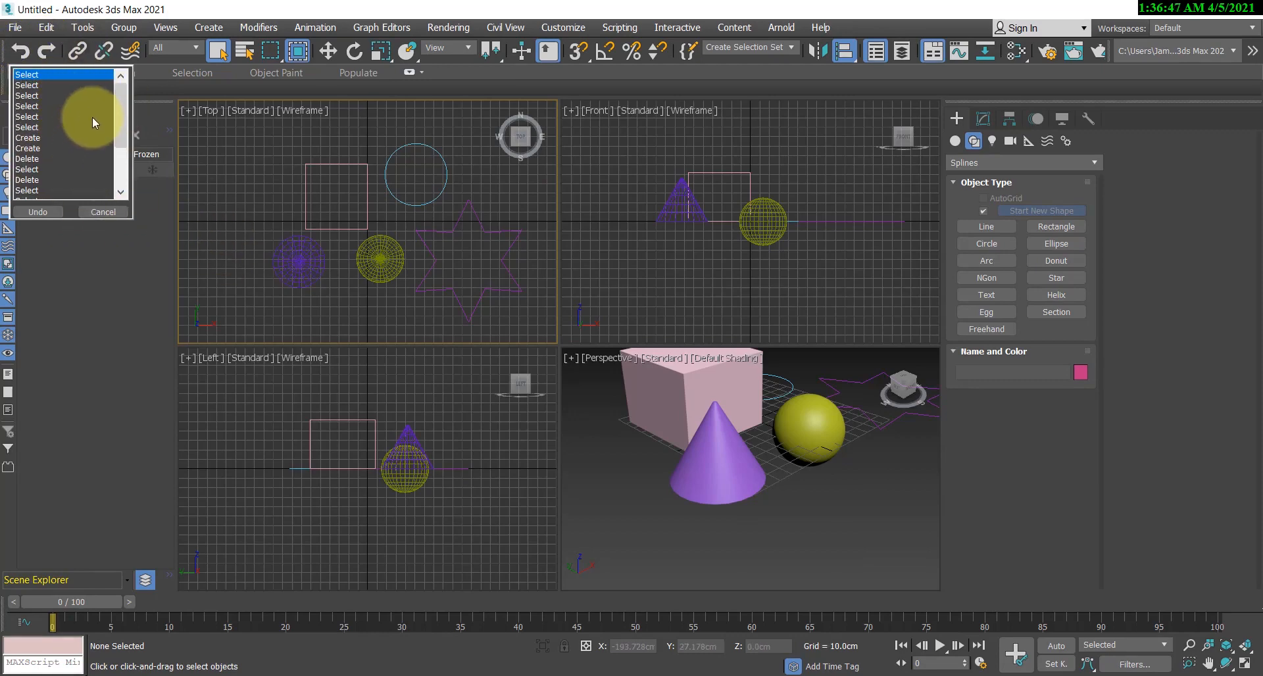
pyautogui.click(252, 183)
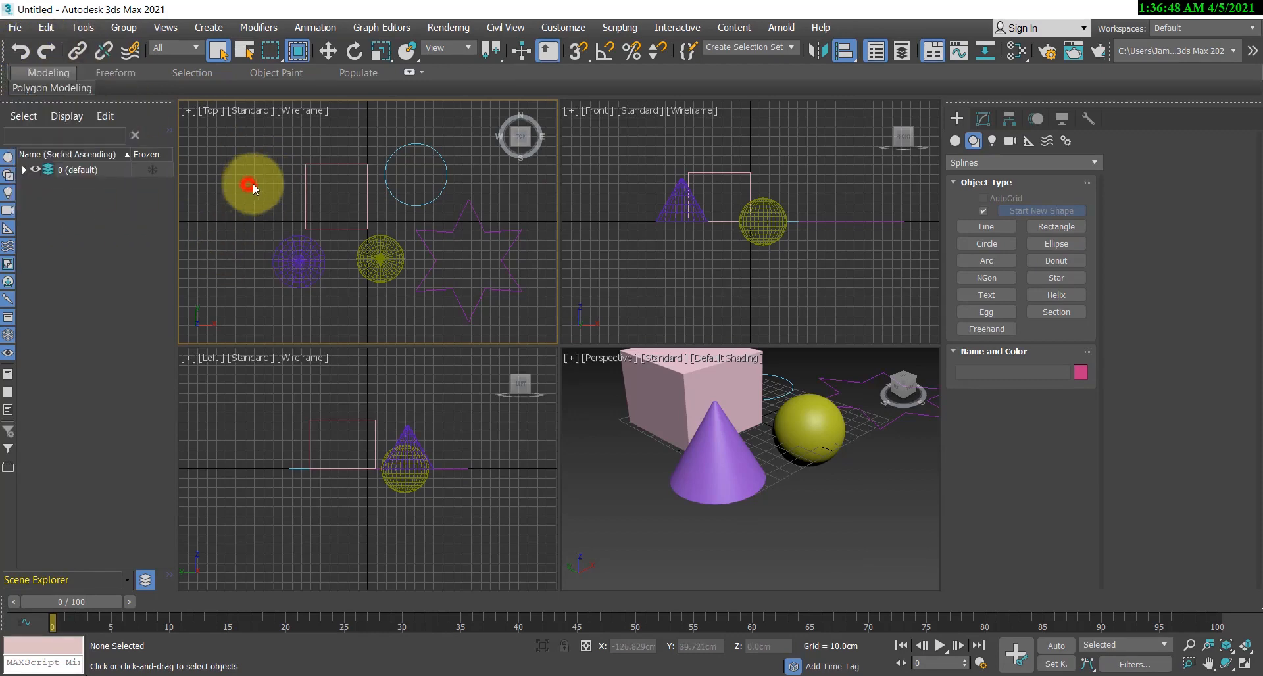
# Step: Check the Scene Undo levels in the general preferences and close the settings without changing them
pyautogui.click(560, 29)
pyautogui.moveTo(630, 216)
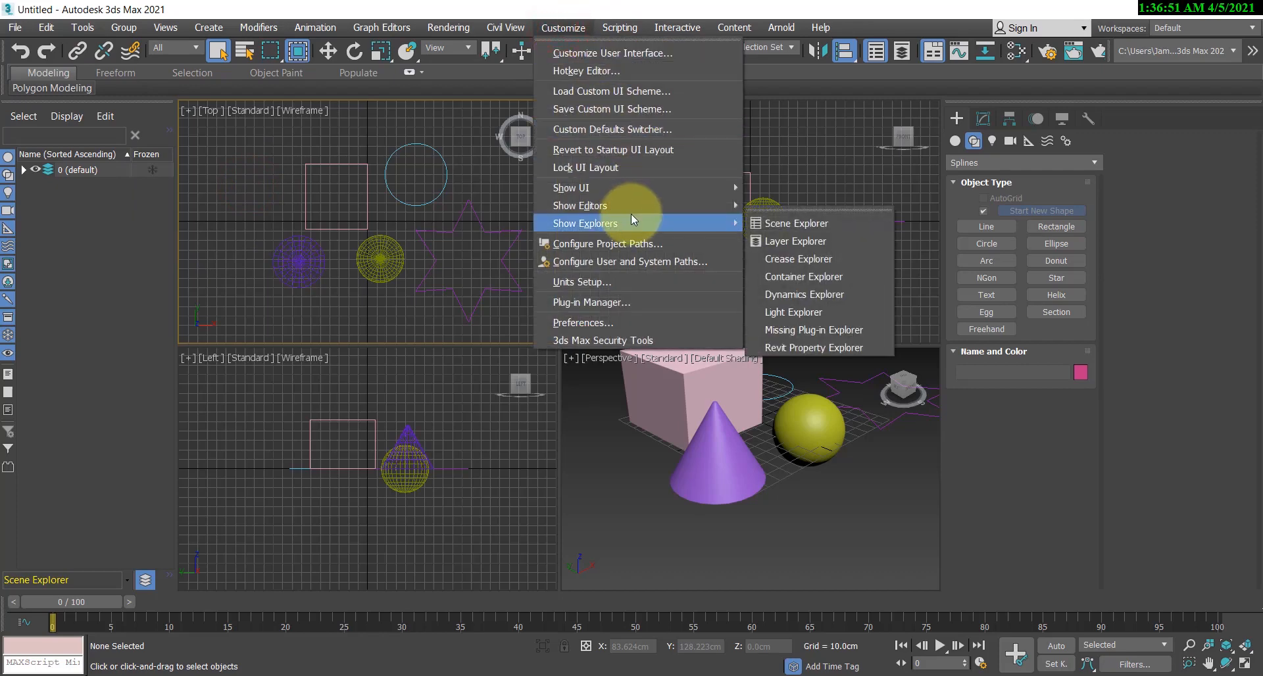
pyautogui.click(604, 324)
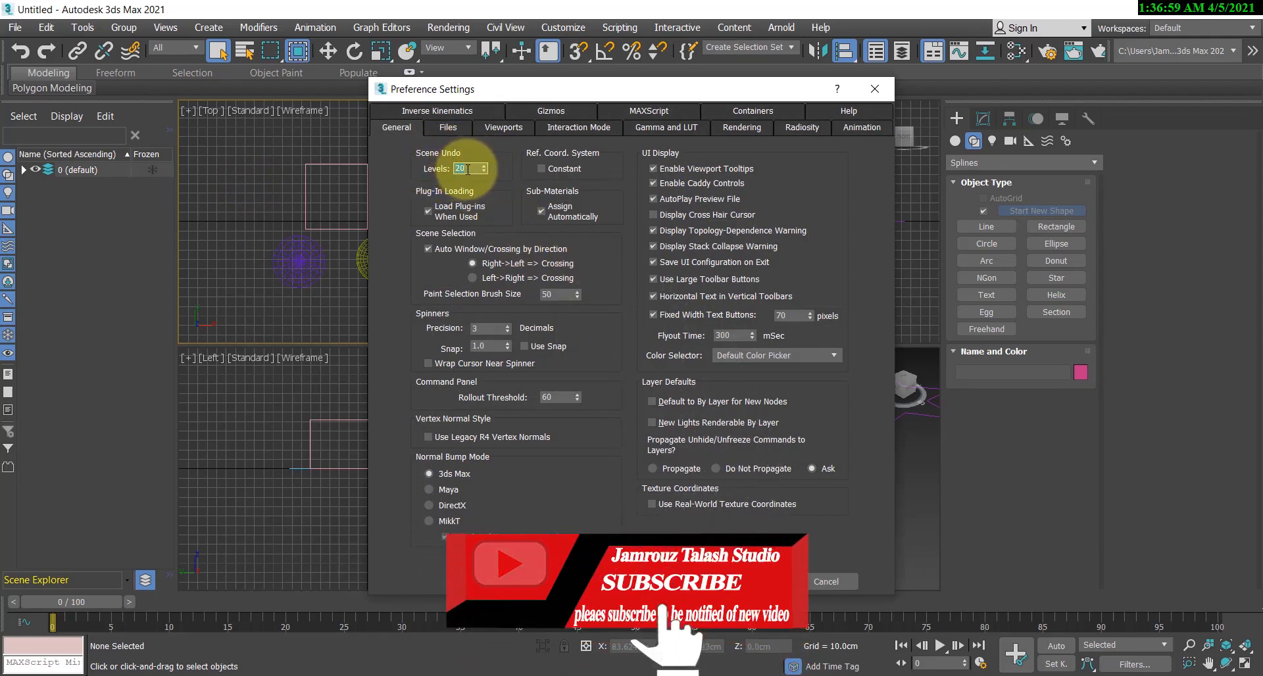
pyautogui.click(828, 582)
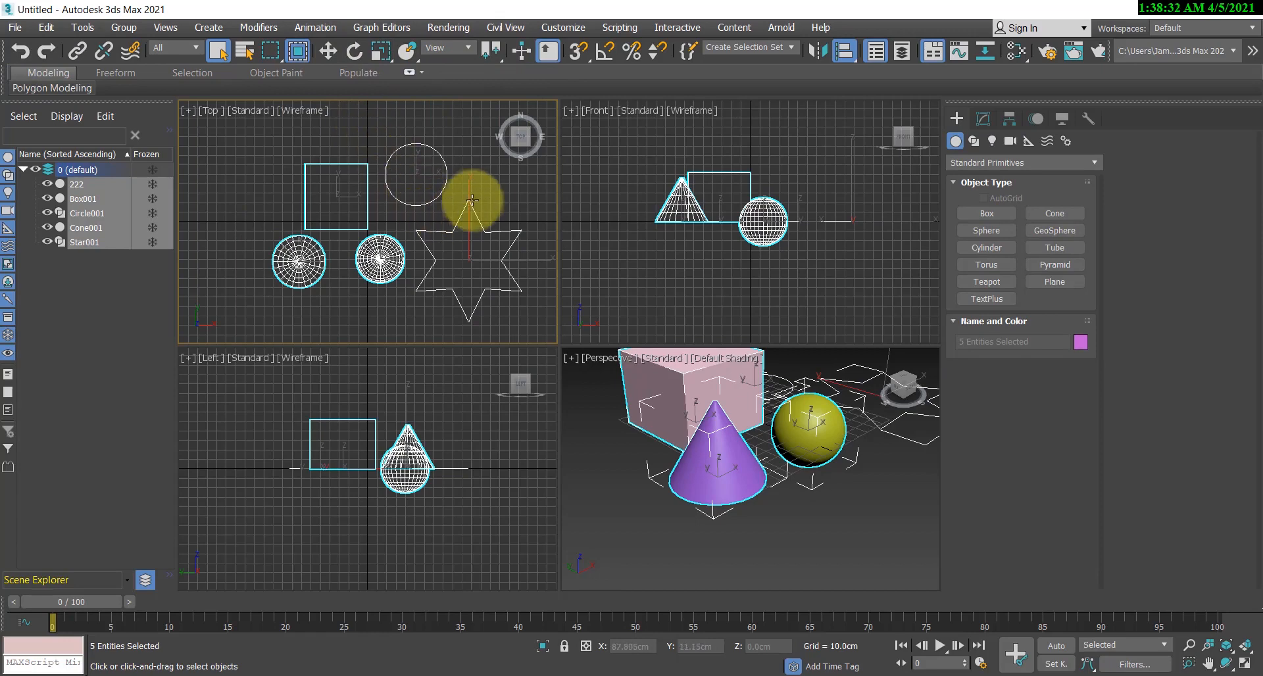
# Step: Select every object in the scene and delete them all
pyautogui.click(506, 183)
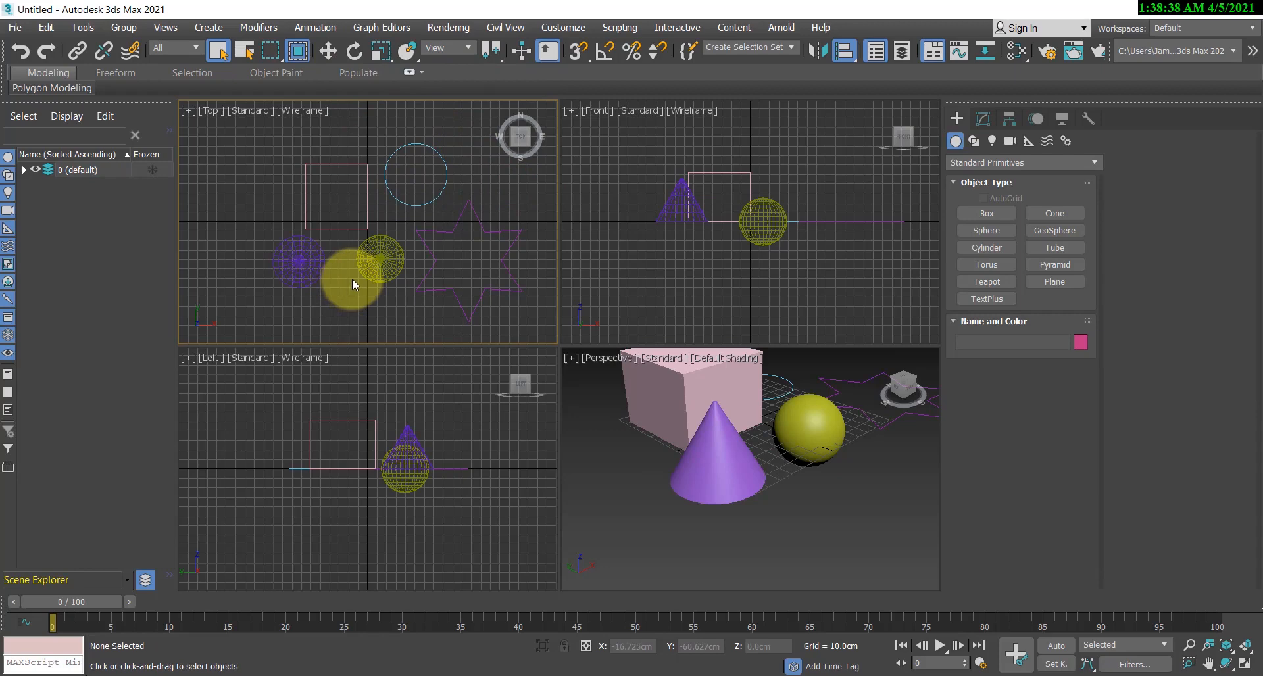
pyautogui.hotkey('ctrl', 'a')
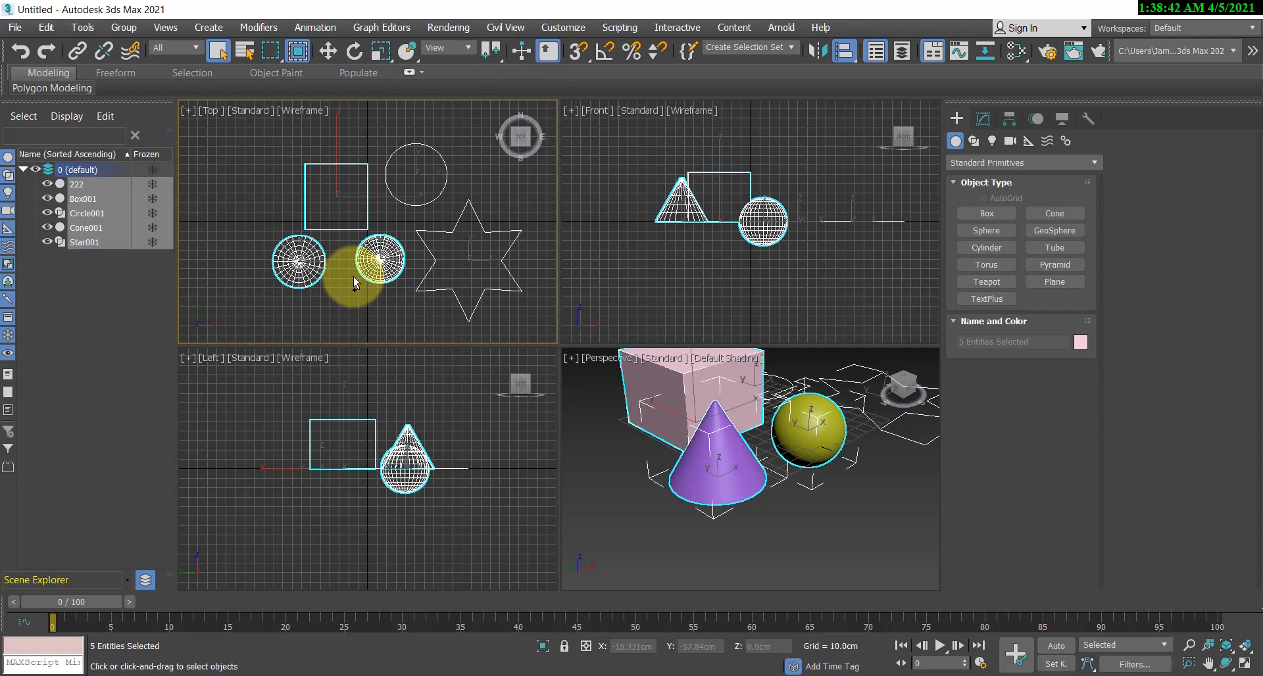
pyautogui.press('Delete')
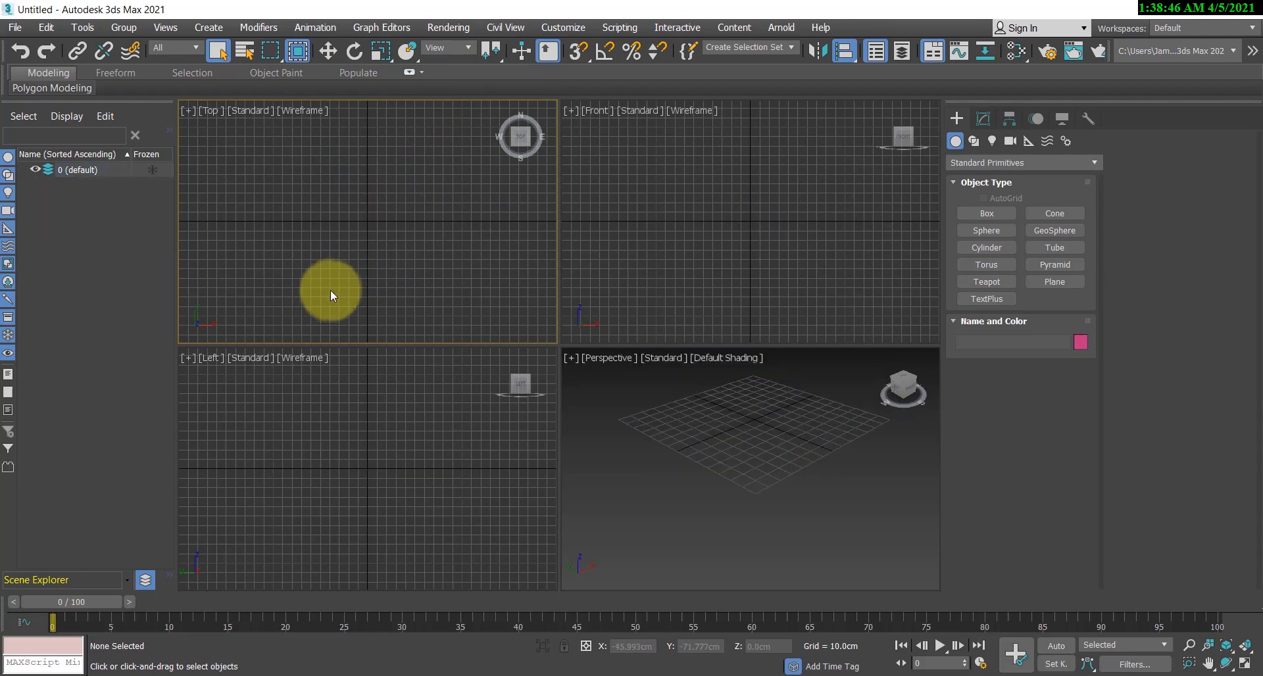
# Step: Create a Box in the Top viewport about 102 cm long, 76 cm wide and 17 cm high
pyautogui.click(984, 217)
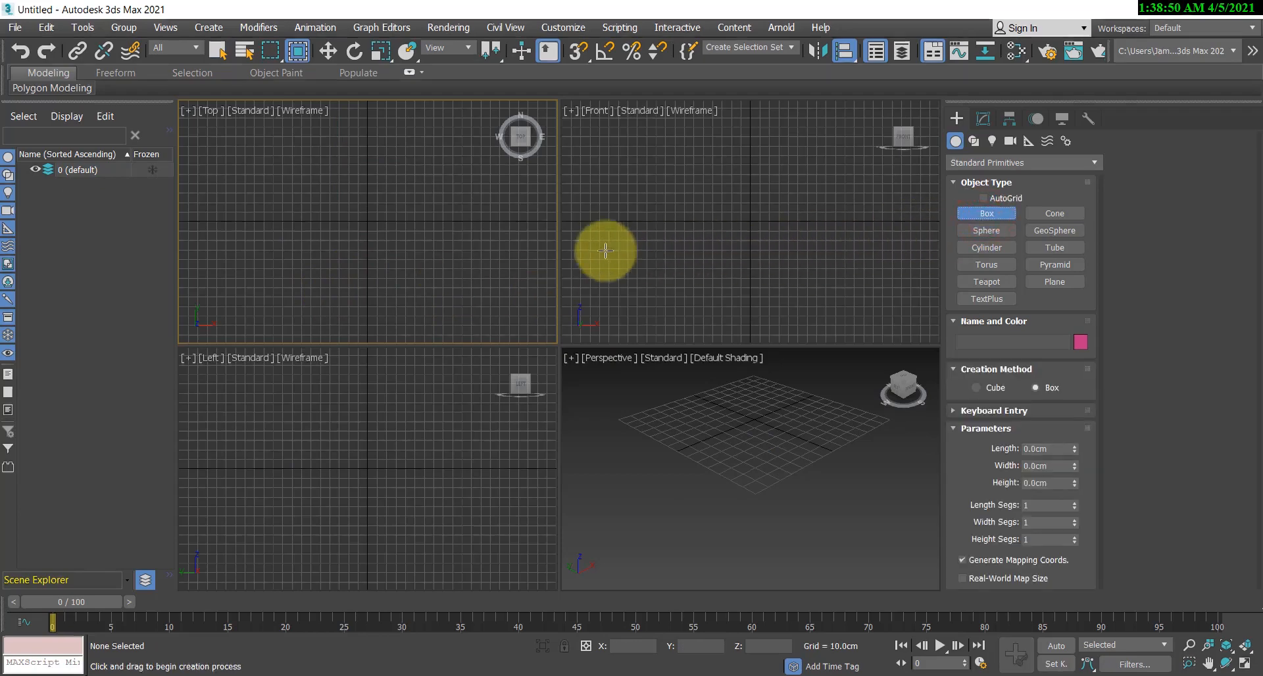
pyautogui.moveTo(232, 179); pyautogui.dragTo(304, 274)
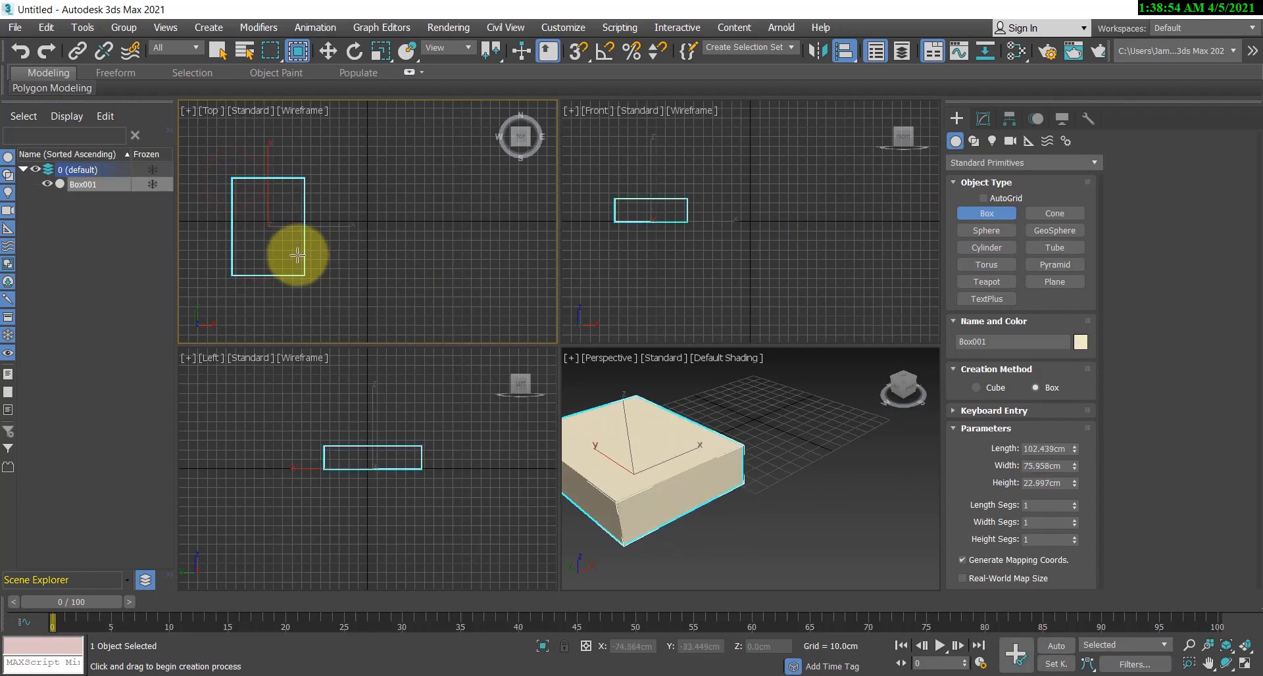
pyautogui.click(297, 257)
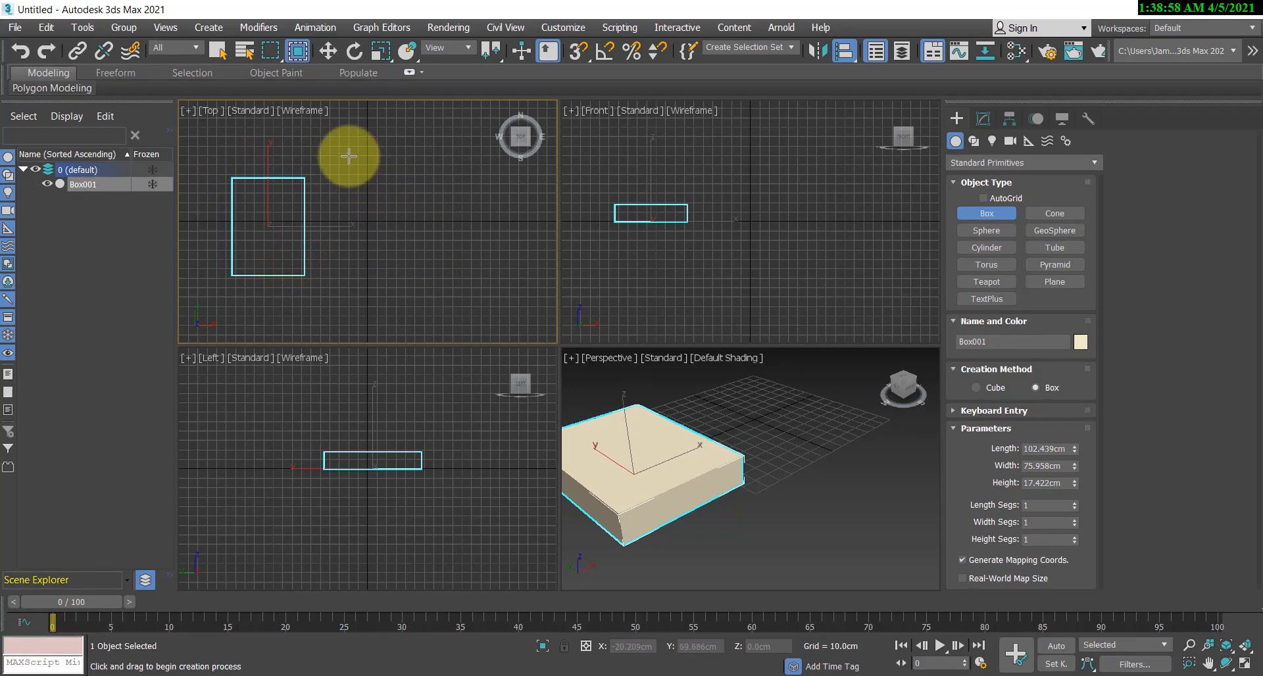
# Step: Move the box slightly in the Top viewport to about X -107.8 cm and Y 2.1 cm, one axis at a time
pyautogui.click(326, 55)
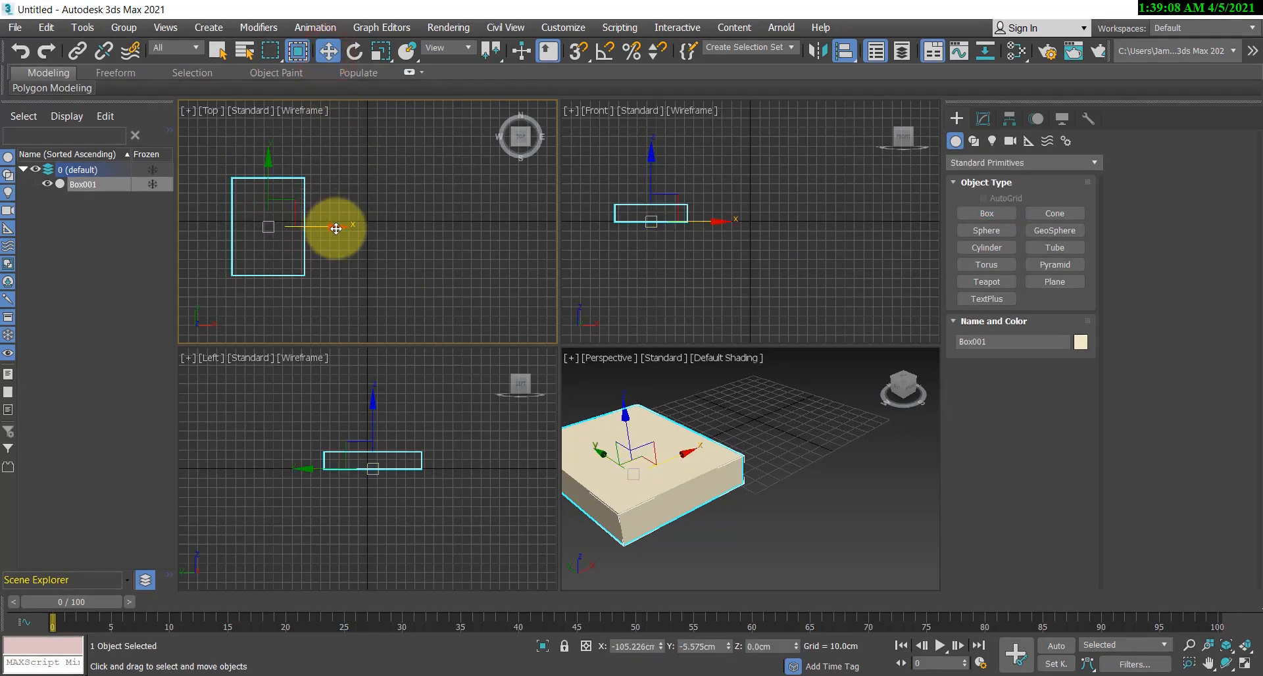
pyautogui.moveTo(333, 228)
pyautogui.mouseDown()
pyautogui.moveTo(421, 226)
pyautogui.moveTo(330, 230)
pyautogui.mouseUp()
pyautogui.moveTo(264, 162); pyautogui.dragTo(264, 155)
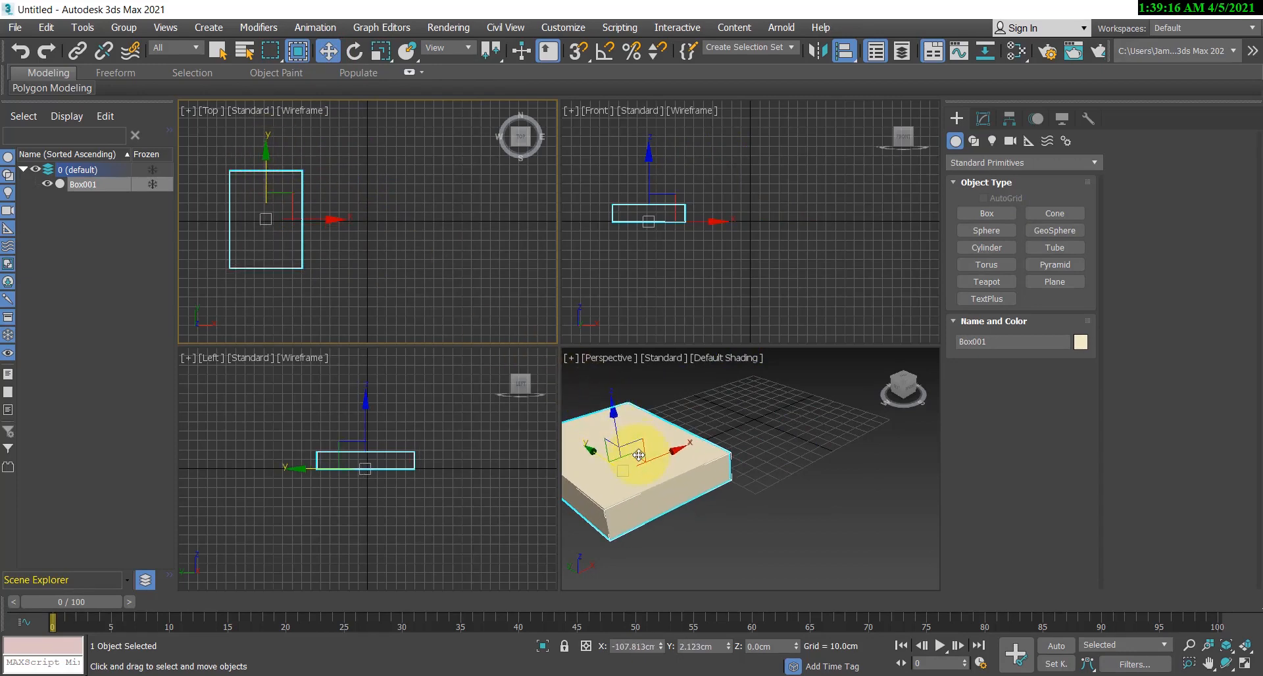
# Step: Deselect the box, select it again in the Perspective viewport and move it slightly
pyautogui.scroll(-2, 762, 456)
pyautogui.click(767, 465)
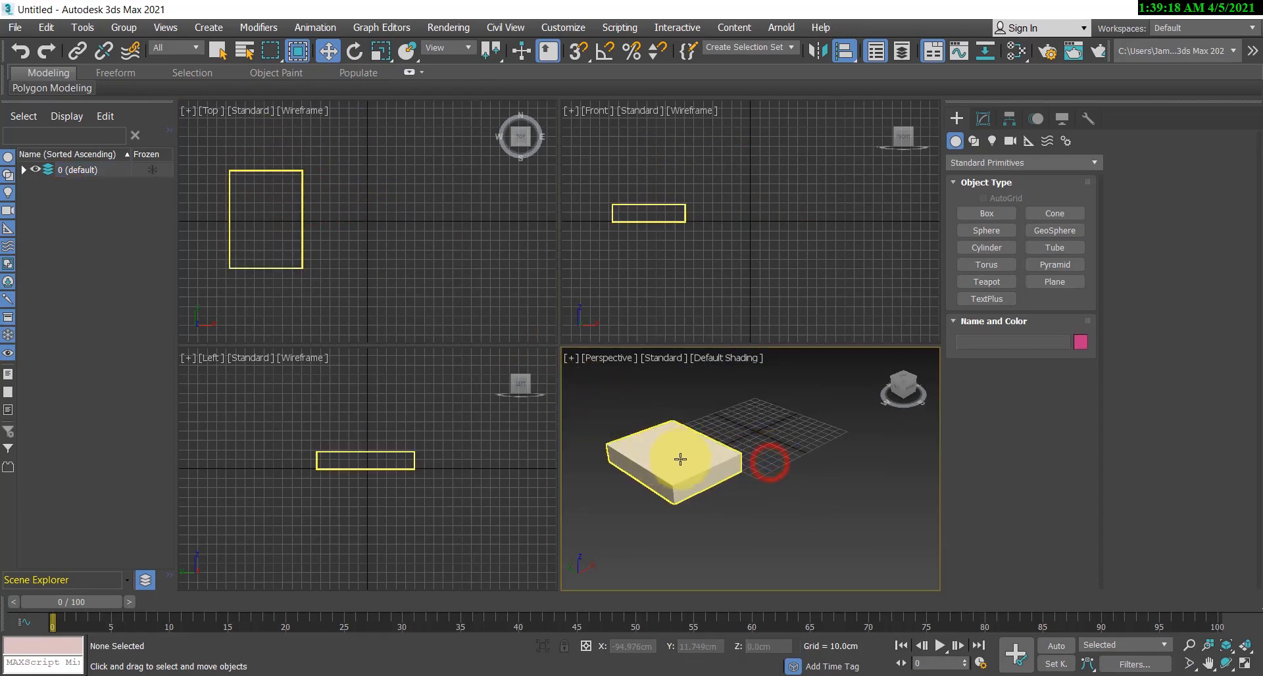
pyautogui.scroll(4, 677, 459)
pyautogui.click(672, 458)
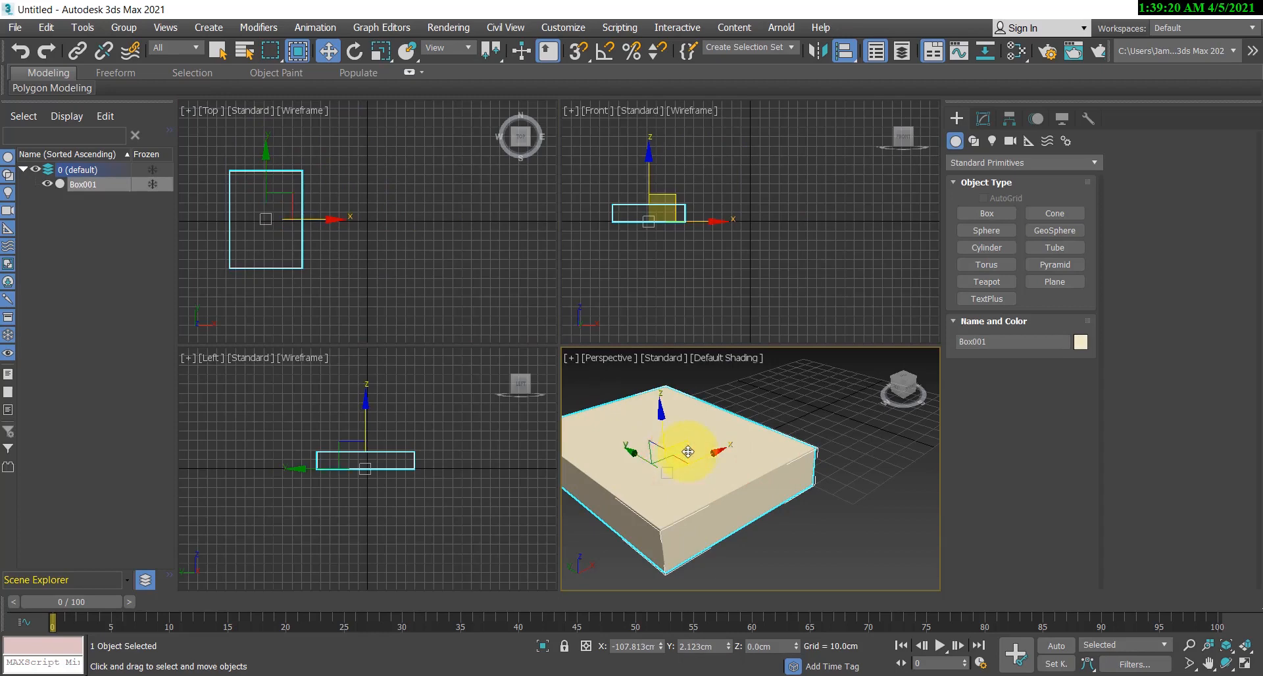
pyautogui.moveTo(702, 445)
pyautogui.mouseDown()
pyautogui.moveTo(756, 436)
pyautogui.moveTo(674, 411)
pyautogui.moveTo(719, 451)
pyautogui.moveTo(813, 452)
pyautogui.moveTo(756, 445)
pyautogui.moveTo(720, 457)
pyautogui.mouseUp()
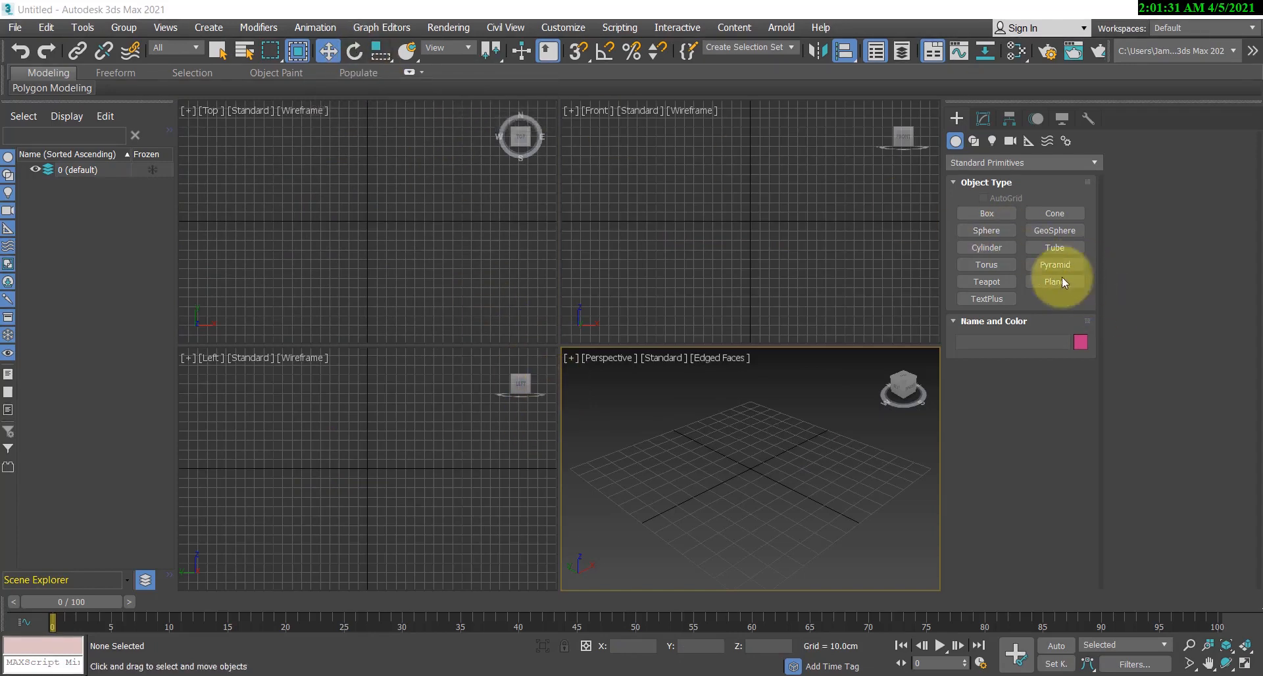
# Step: Create a Teapot with a radius of about 24.4 cm in the Perspective viewport and rotate it about 37.6° around Z
pyautogui.click(987, 282)
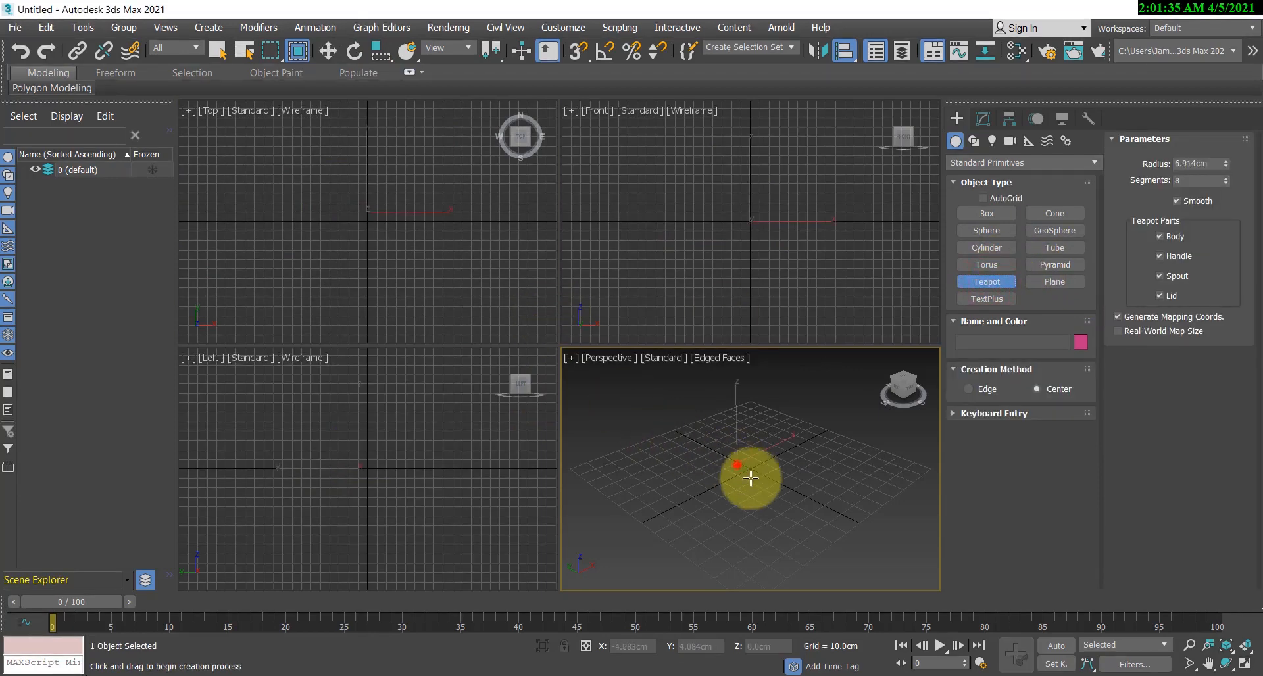
pyautogui.moveTo(747, 479)
pyautogui.mouseDown()
pyautogui.moveTo(739, 465)
pyautogui.moveTo(766, 481)
pyautogui.mouseUp()
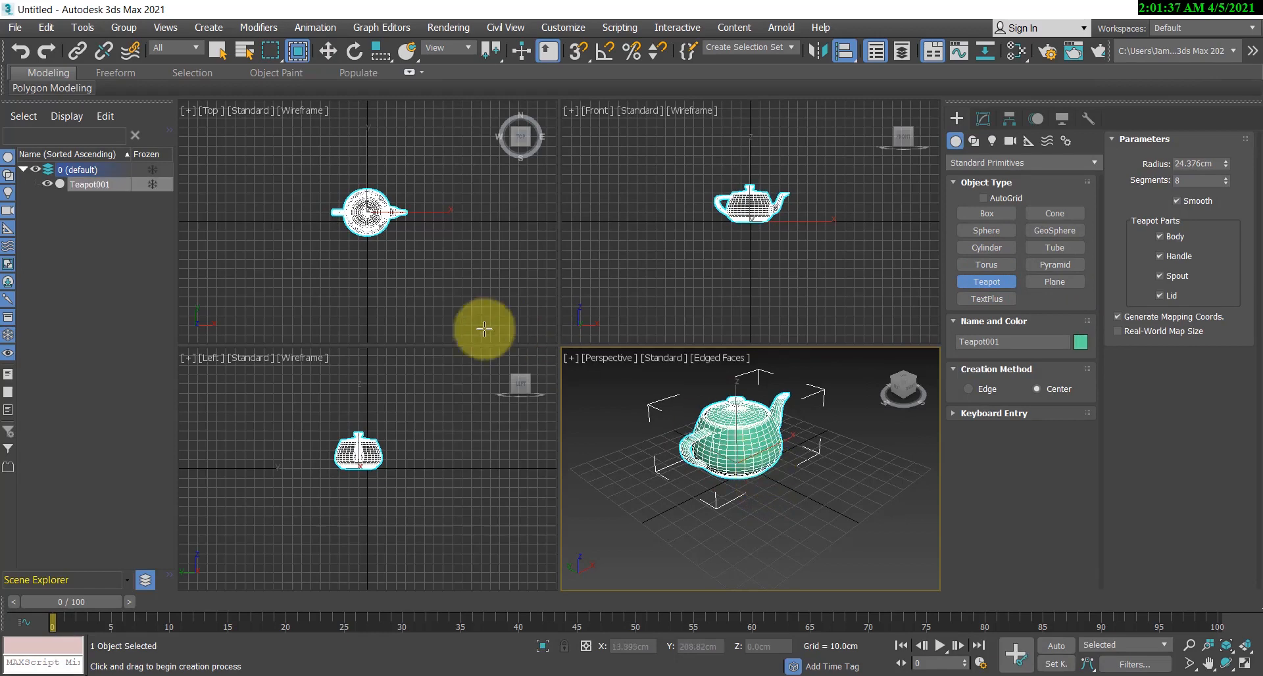
pyautogui.click(354, 53)
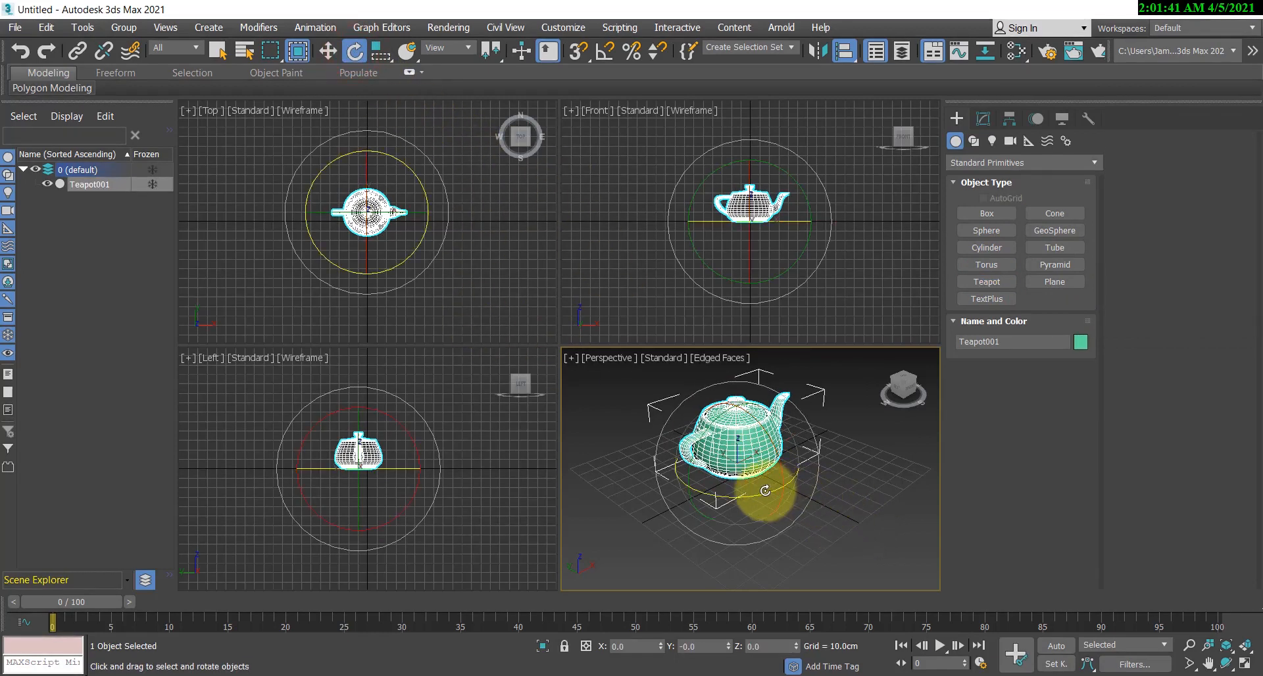
pyautogui.moveTo(762, 495); pyautogui.dragTo(633, 486)
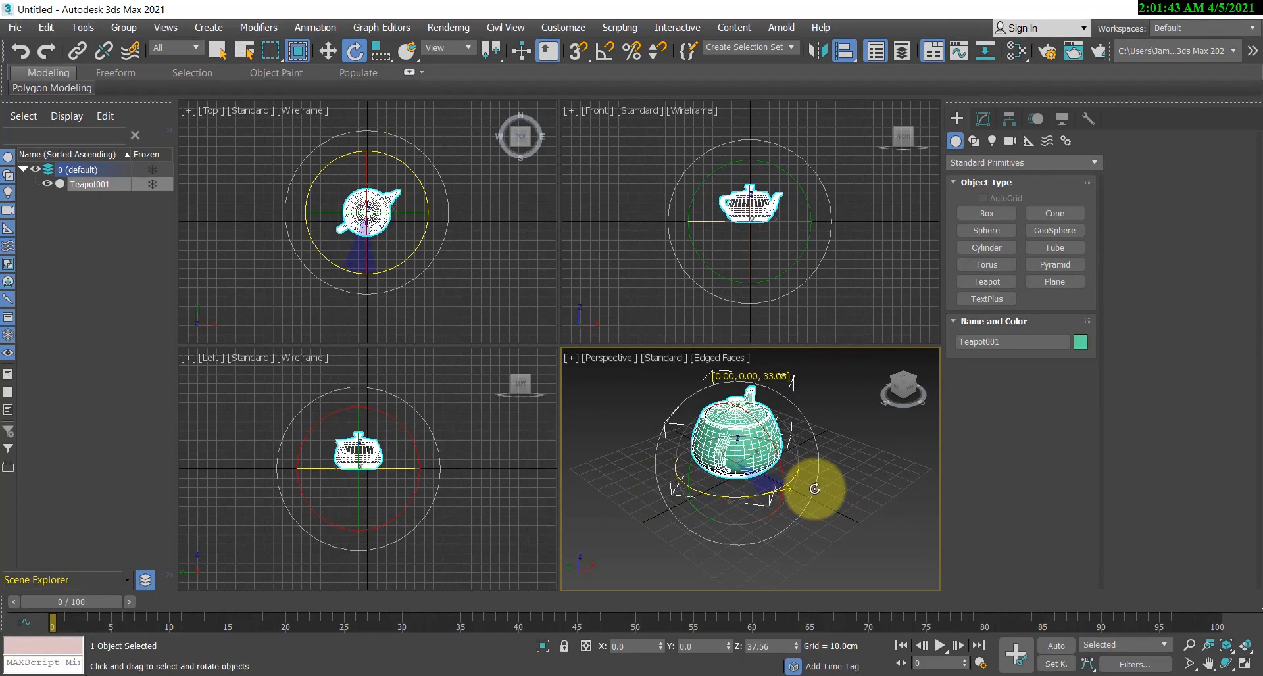
# Step: Rotate the teapot freely in several directions to about X 2.7, Y -0.6 and Z 37.7 degrees, and deselect it
pyautogui.moveTo(777, 464)
pyautogui.mouseDown()
pyautogui.moveTo(749, 425)
pyautogui.moveTo(771, 458)
pyautogui.mouseUp()
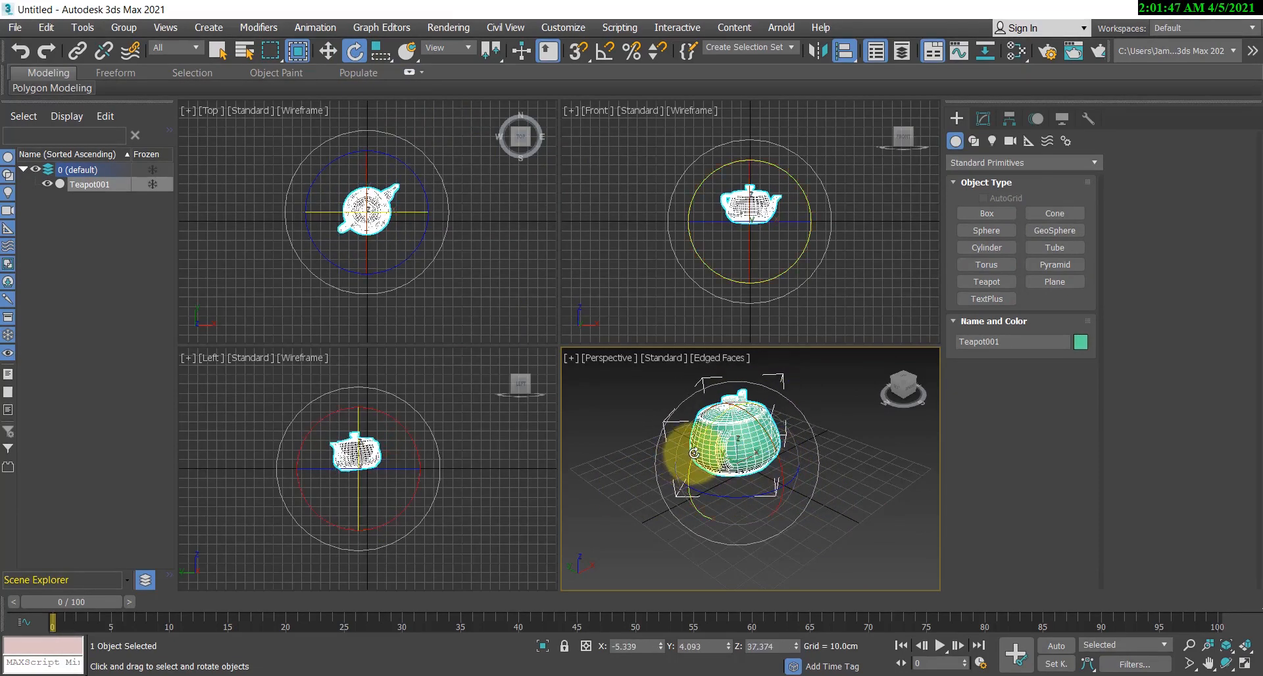
pyautogui.moveTo(693, 452)
pyautogui.mouseDown()
pyautogui.moveTo(731, 417)
pyautogui.moveTo(694, 454)
pyautogui.mouseUp()
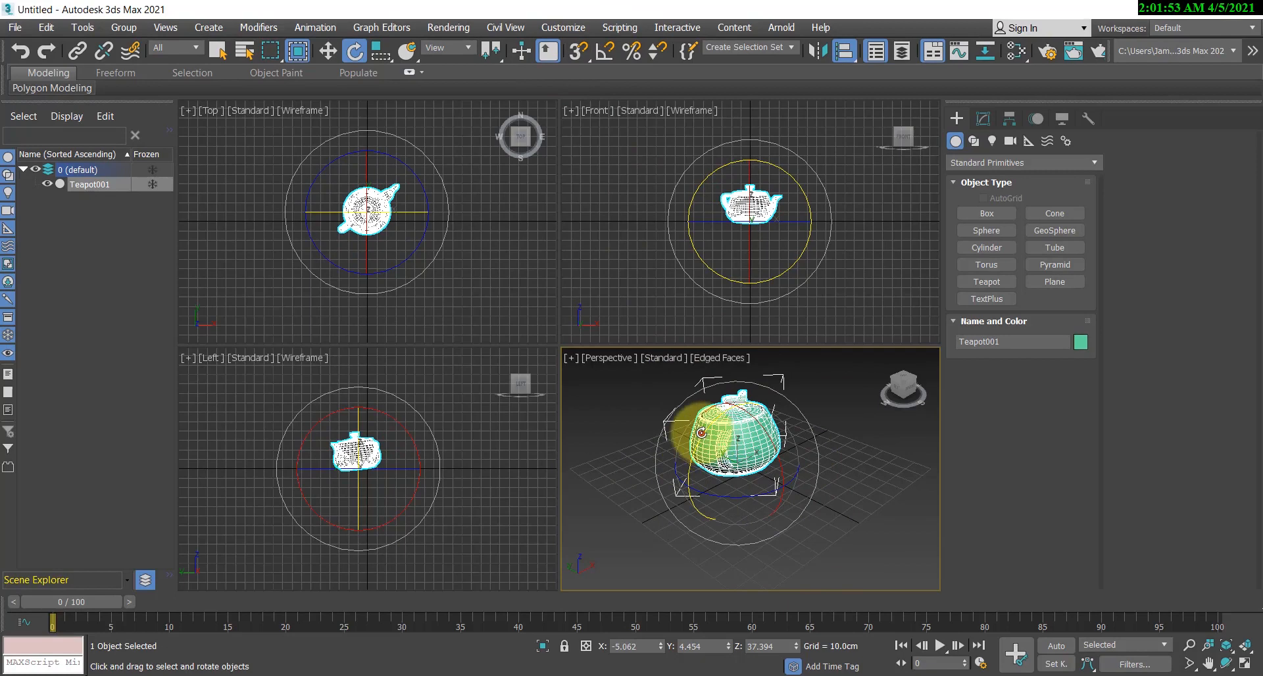
pyautogui.moveTo(704, 436); pyautogui.dragTo(793, 468)
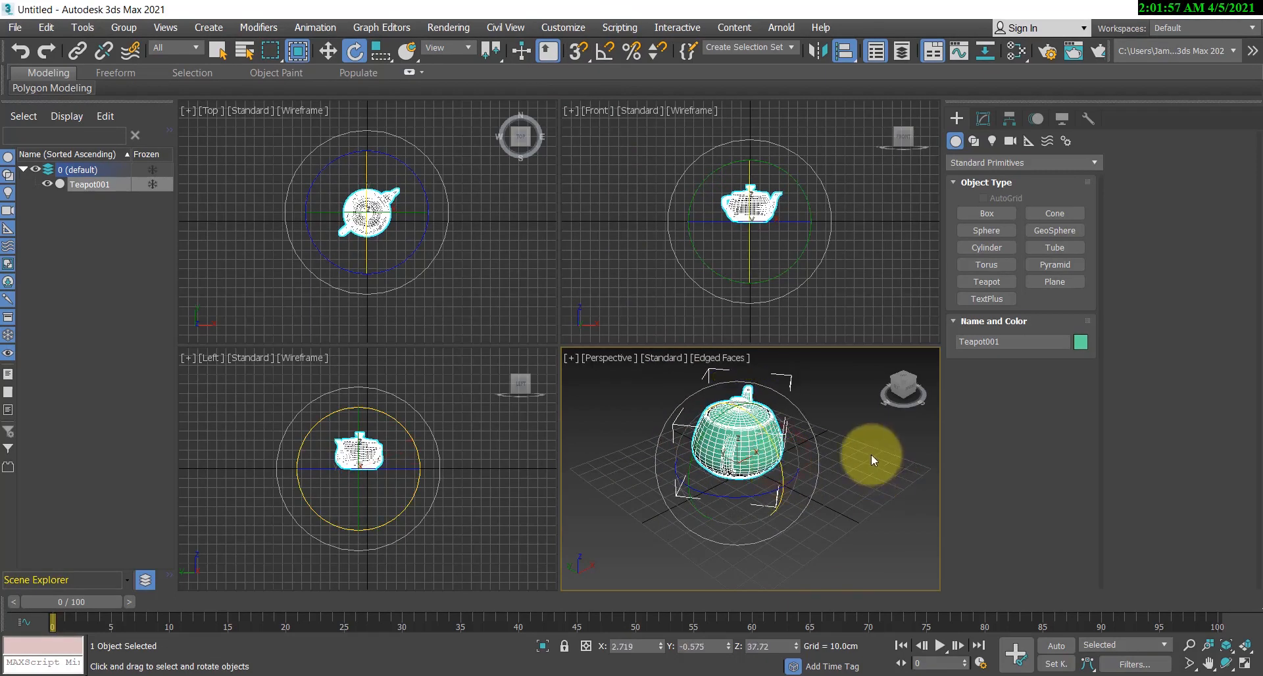
pyautogui.click(855, 449)
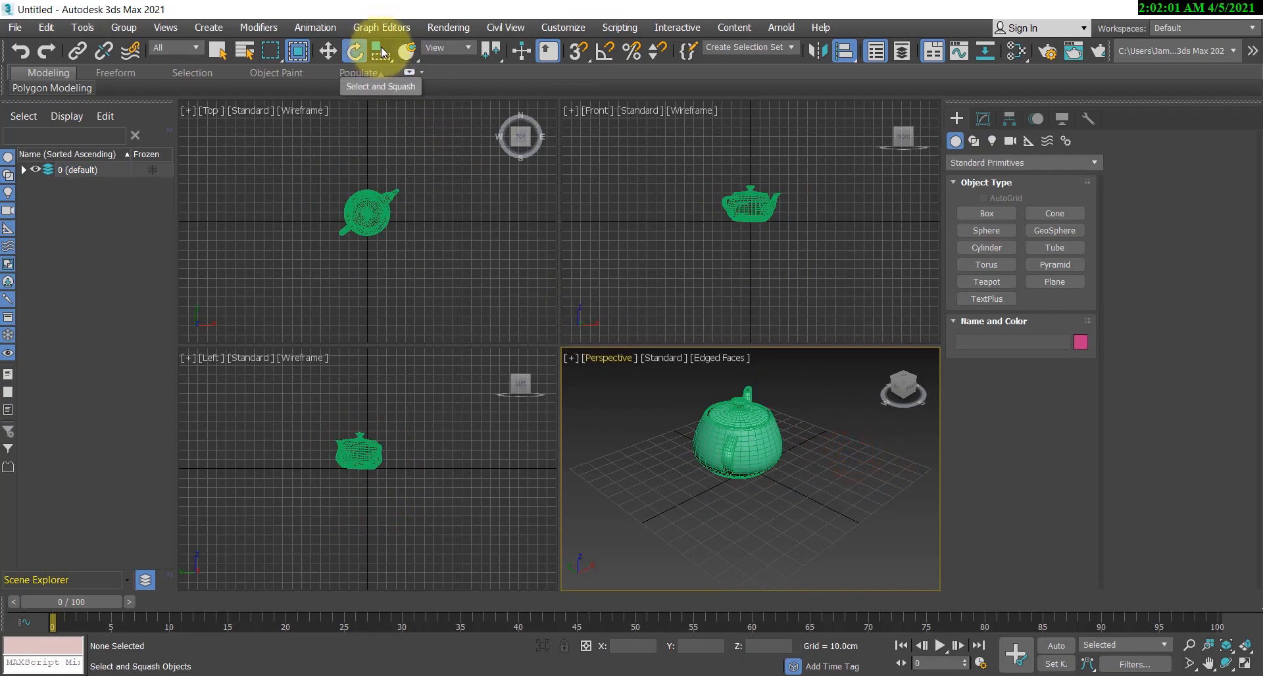
# Step: Select the teapot and scale it uniformly to about 109 percent
pyautogui.moveTo(384, 52); pyautogui.dragTo(384, 78)
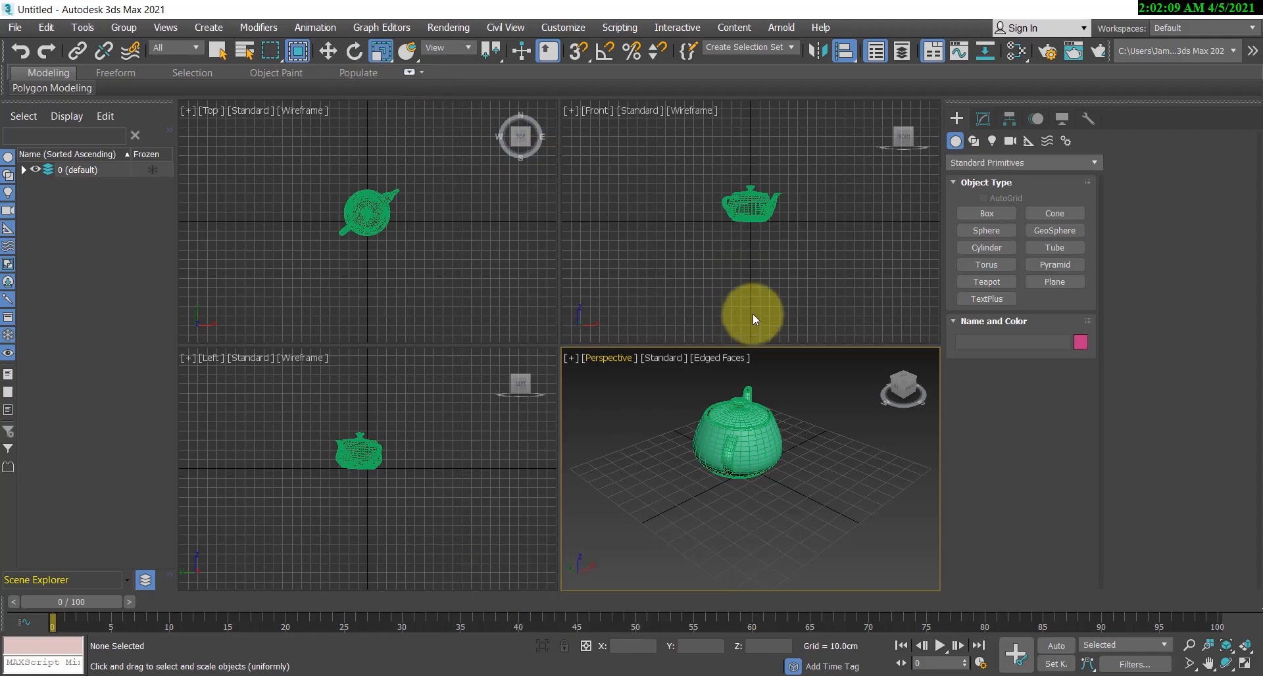
pyautogui.click(738, 457)
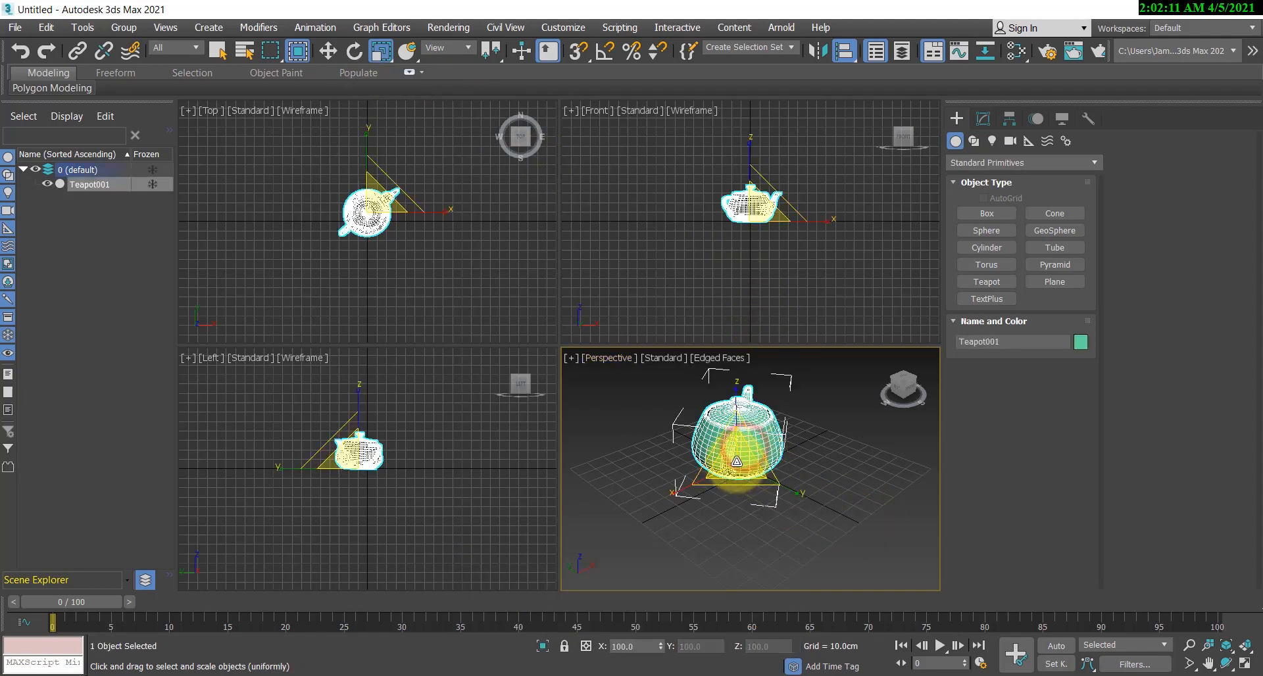
pyautogui.moveTo(737, 461)
pyautogui.mouseDown()
pyautogui.moveTo(735, 403)
pyautogui.moveTo(740, 455)
pyautogui.mouseUp()
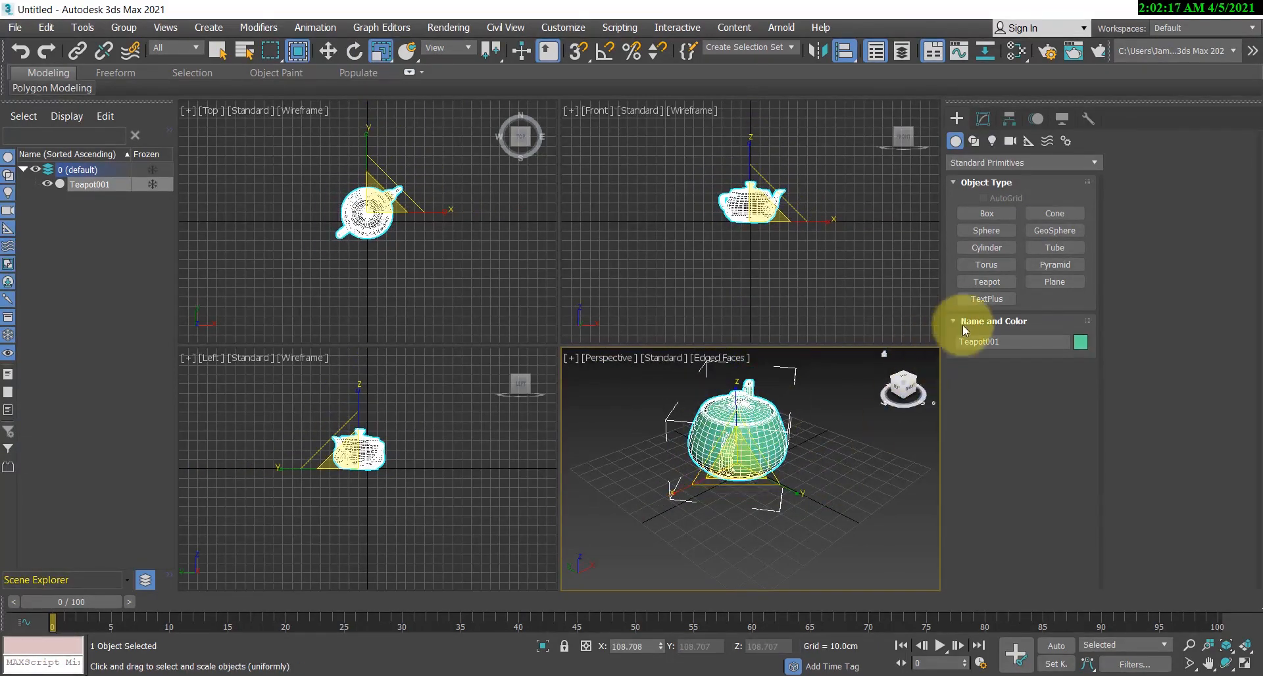
# Step: Show the teapot's creation parameters, scale it uniformly to about 213 percent and check its Radius
pyautogui.click(986, 119)
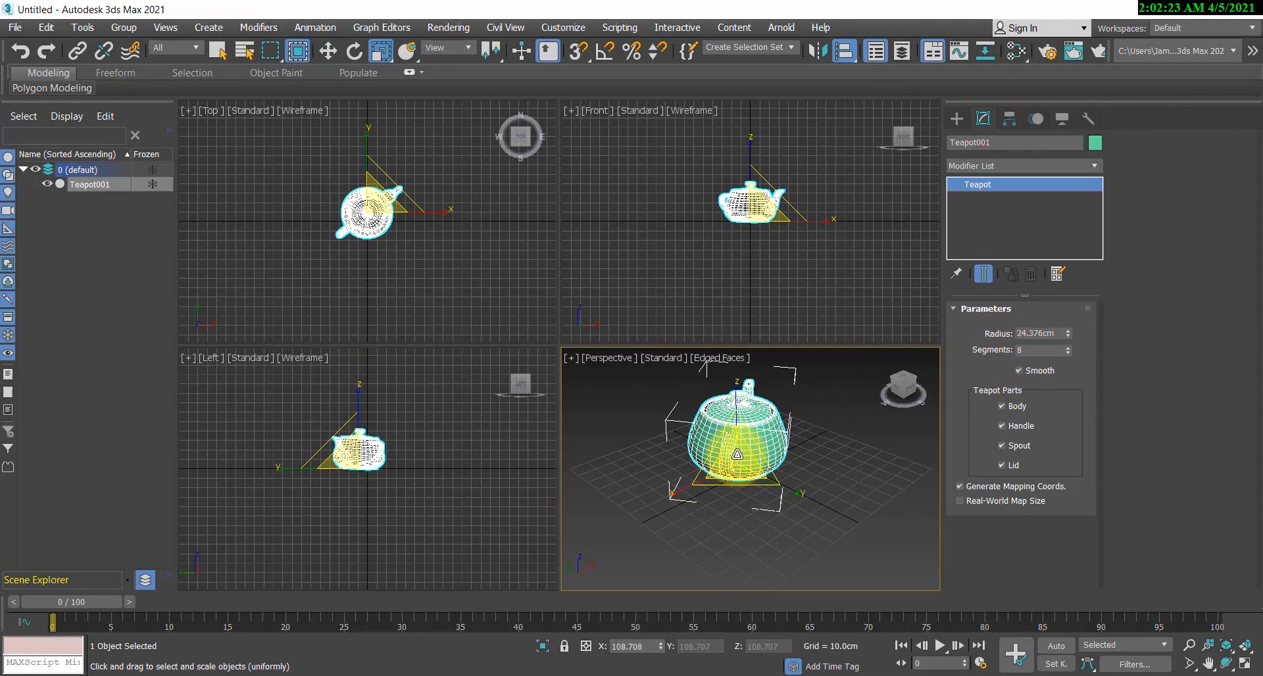
pyautogui.moveTo(737, 454); pyautogui.dragTo(770, 315)
pyautogui.click(1020, 336)
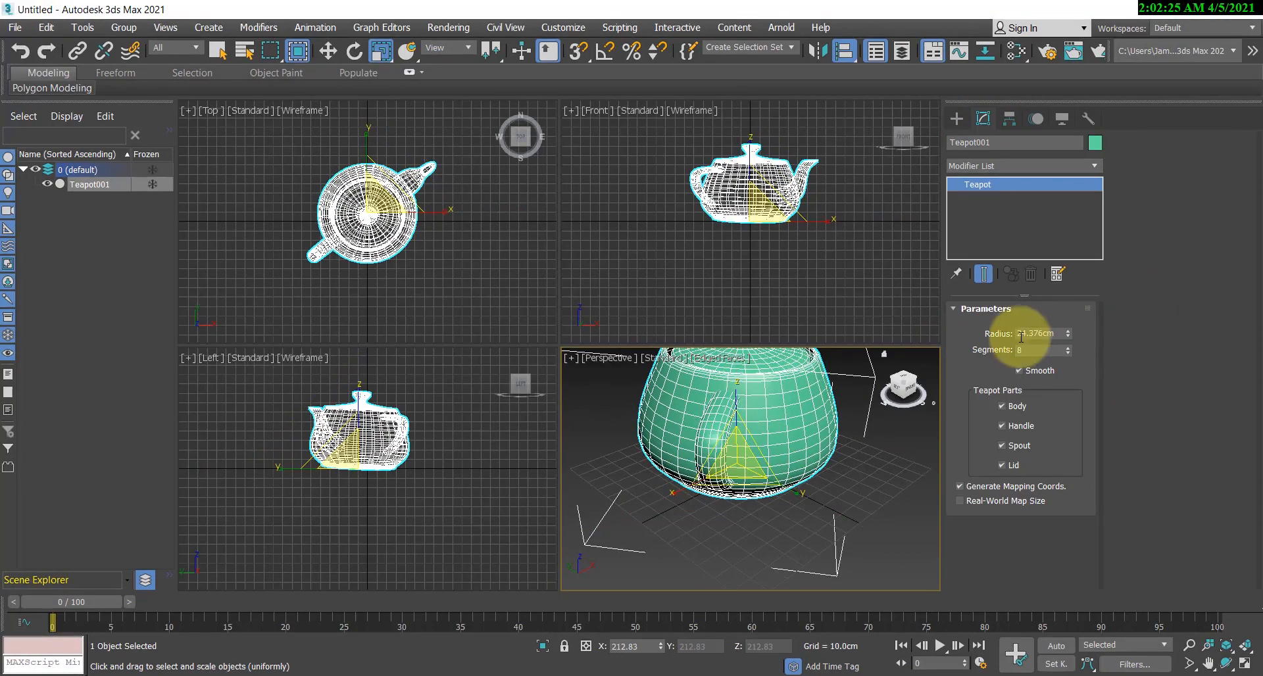
# Step: Shrink the teapot uniformly to about 122 percent, and scale it along separate axes to about X 247, Y 278 and Z 181 percent
pyautogui.click(702, 472)
pyautogui.moveTo(727, 459); pyautogui.dragTo(727, 513)
pyautogui.click(664, 361)
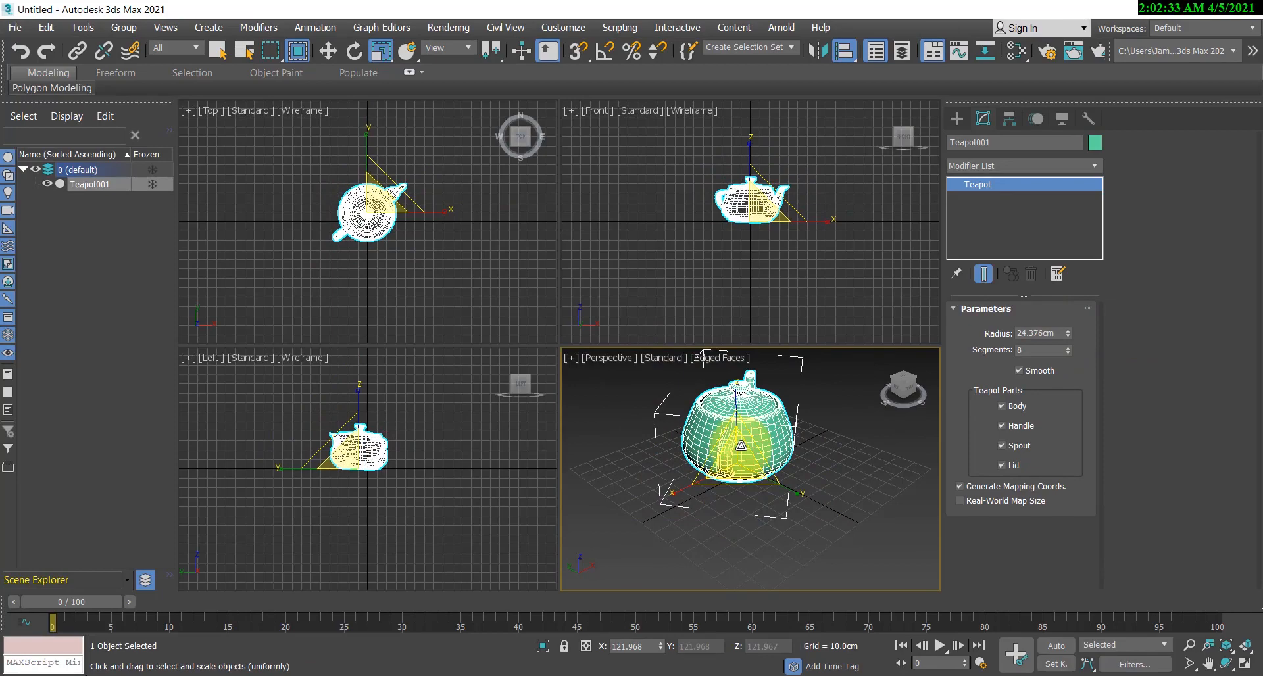
pyautogui.moveTo(738, 452); pyautogui.dragTo(737, 406)
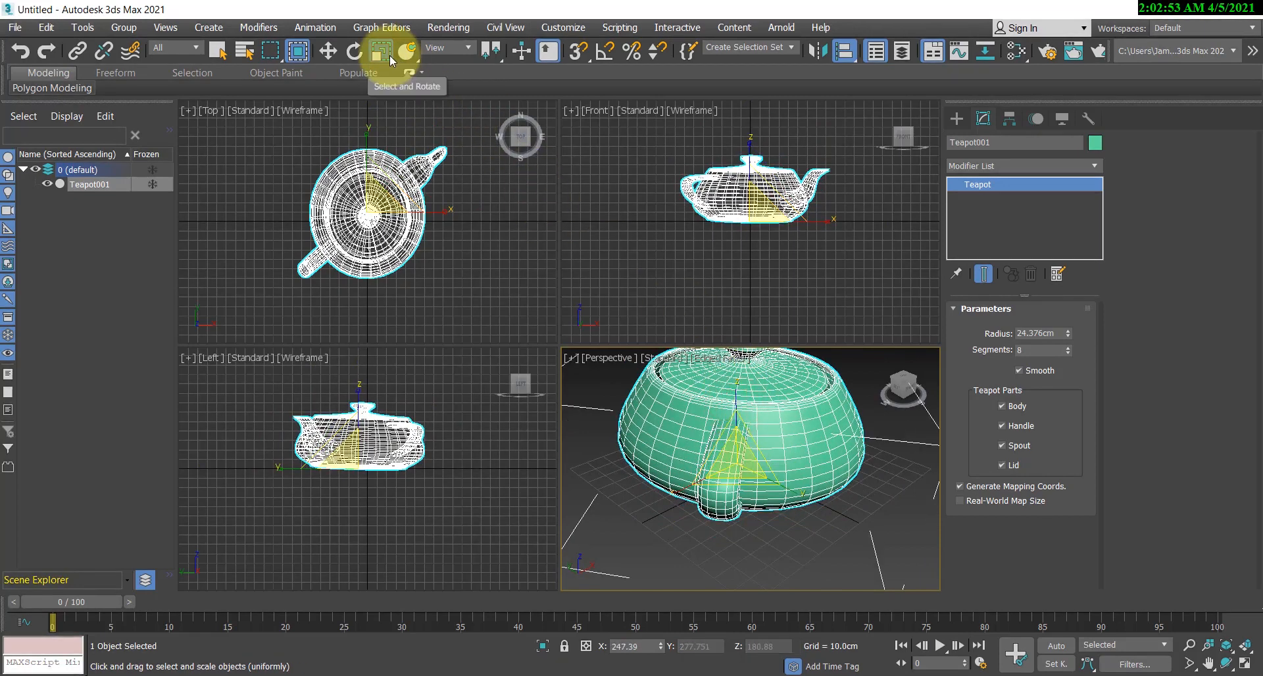
# Step: Scale the teapot non-uniformly along its axes and planes to about X 276, Y 283 and Z 131 percent
pyautogui.moveTo(389, 54); pyautogui.dragTo(383, 104)
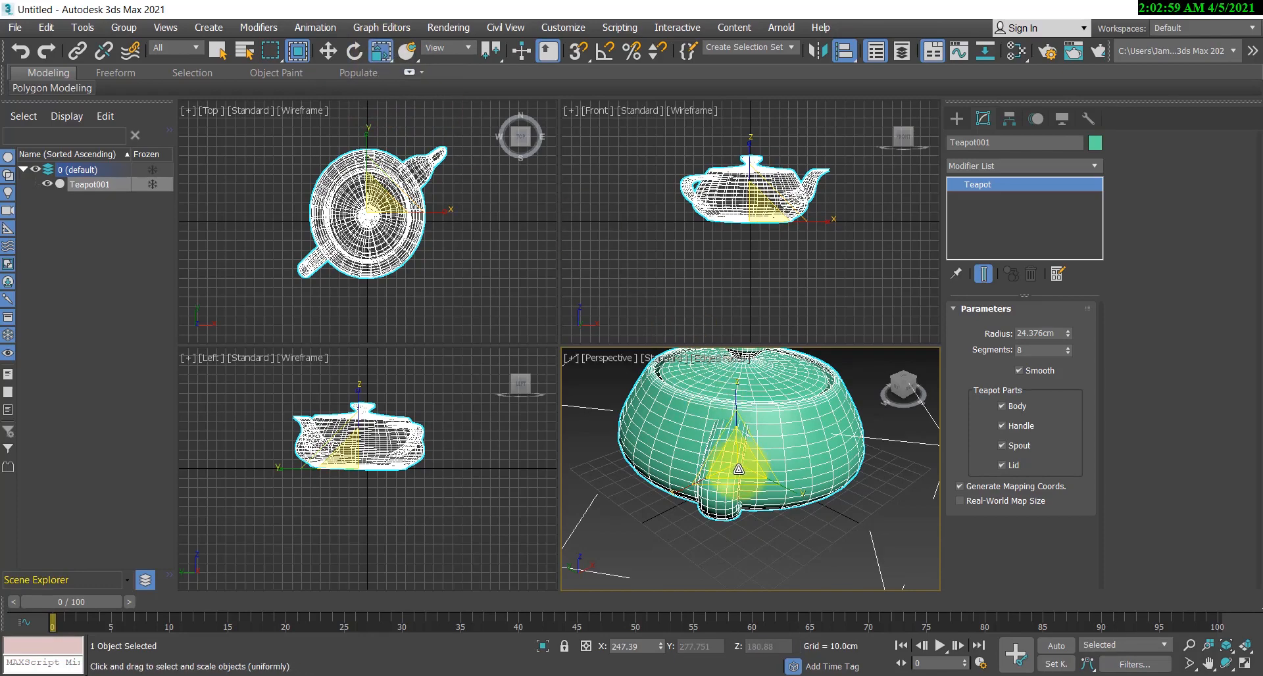
pyautogui.moveTo(737, 468)
pyautogui.mouseDown()
pyautogui.moveTo(727, 497)
pyautogui.moveTo(689, 468)
pyautogui.moveTo(696, 451)
pyautogui.moveTo(758, 443)
pyautogui.moveTo(739, 501)
pyautogui.moveTo(740, 477)
pyautogui.mouseUp()
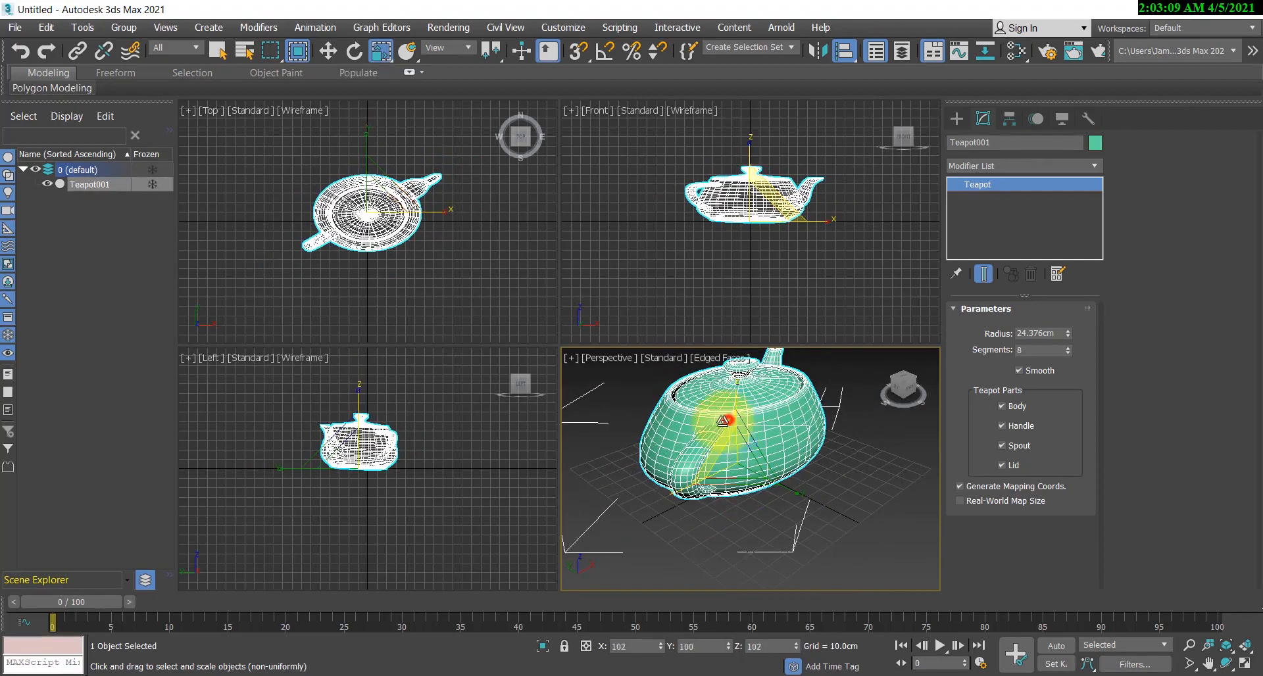
pyautogui.moveTo(723, 421)
pyautogui.mouseDown()
pyautogui.moveTo(697, 433)
pyautogui.moveTo(734, 412)
pyautogui.mouseUp()
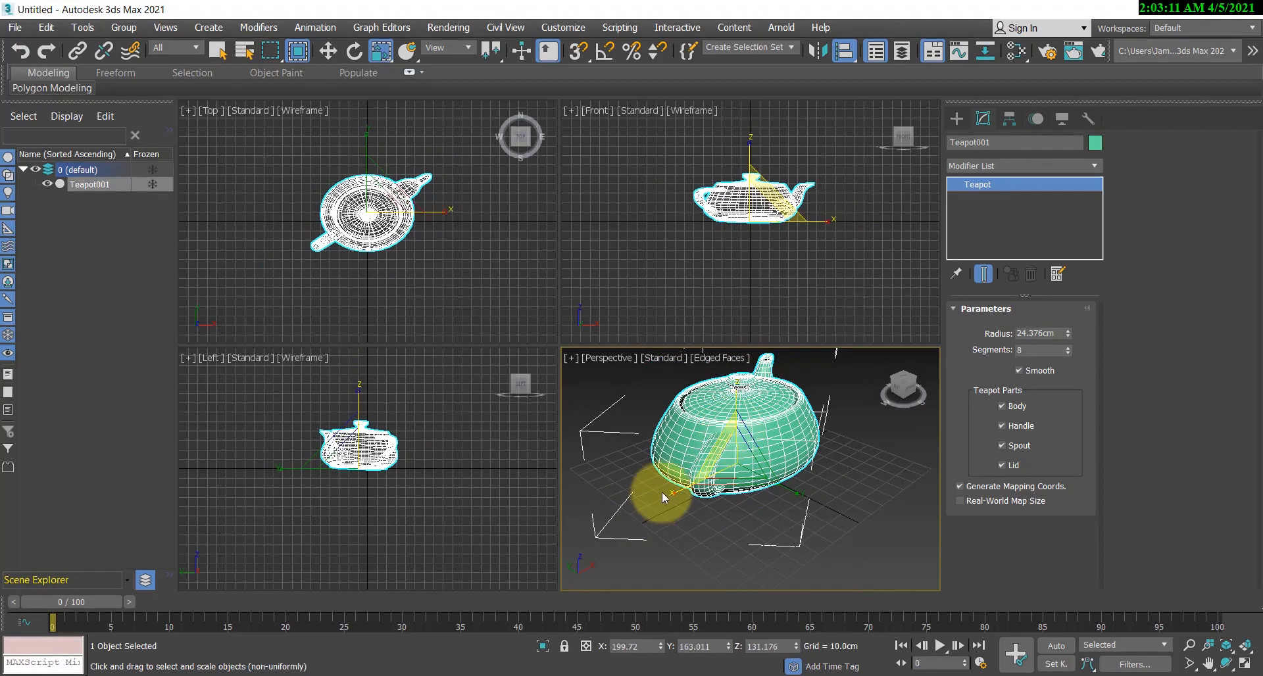
pyautogui.moveTo(671, 487); pyautogui.dragTo(740, 341)
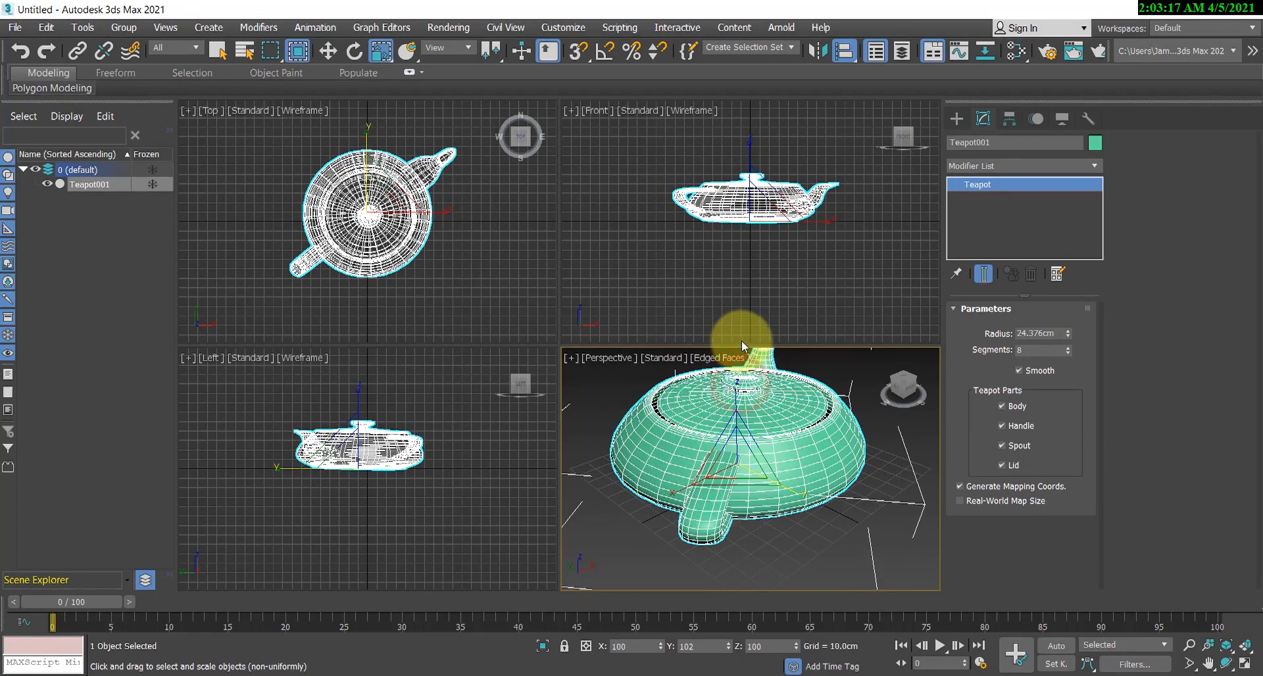
# Step: Squash the teapot to about X 103, Y 192 and Z 59 percent, and deselect it
pyautogui.moveTo(389, 54); pyautogui.dragTo(384, 110)
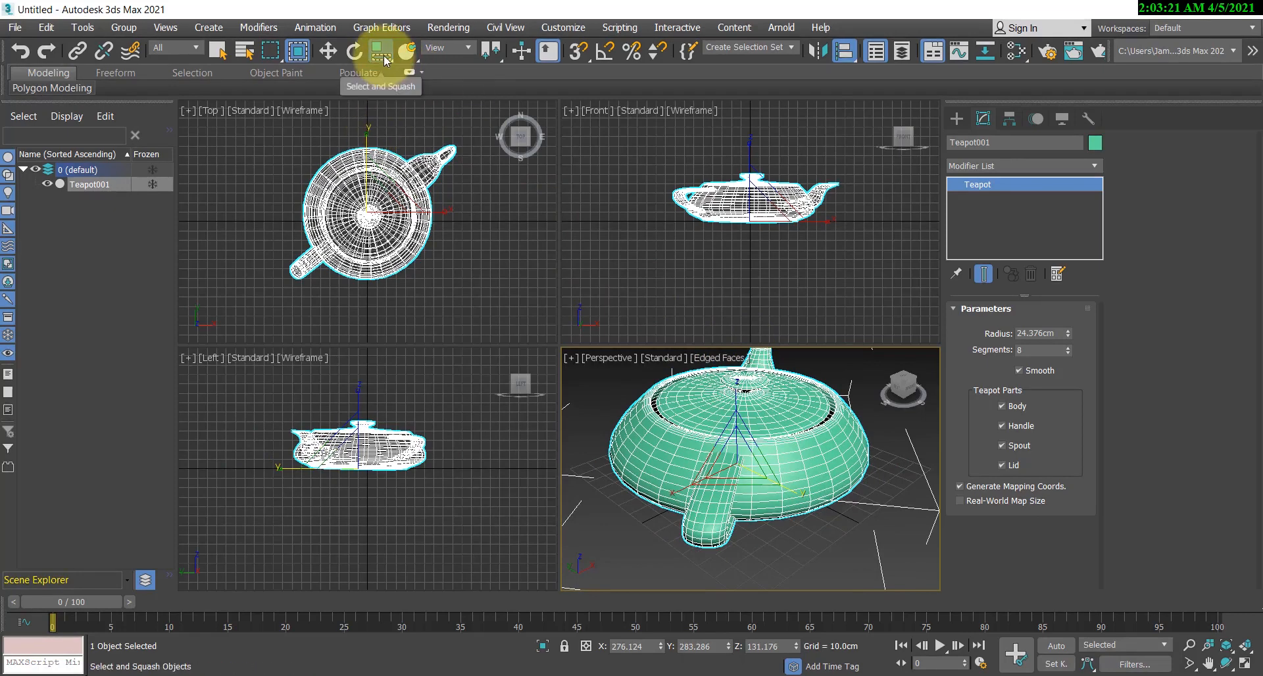
pyautogui.moveTo(750, 474); pyautogui.dragTo(667, 454)
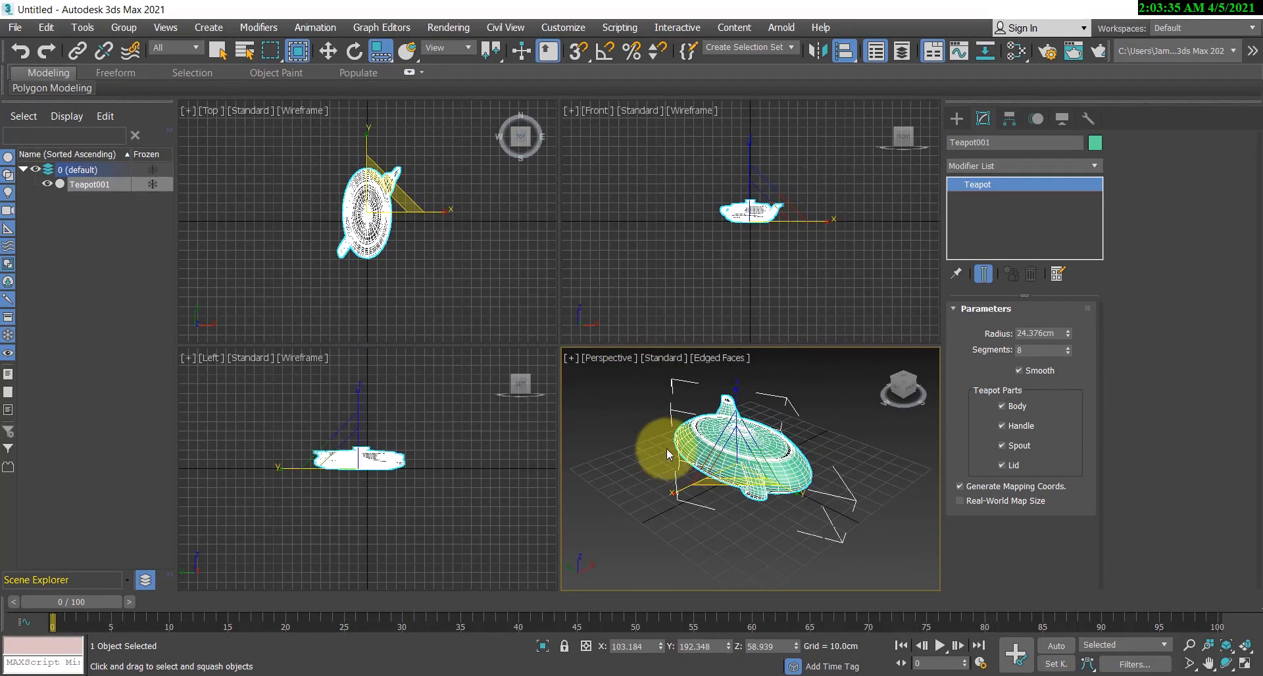
pyautogui.click(618, 412)
pyautogui.scroll(3, 747, 448)
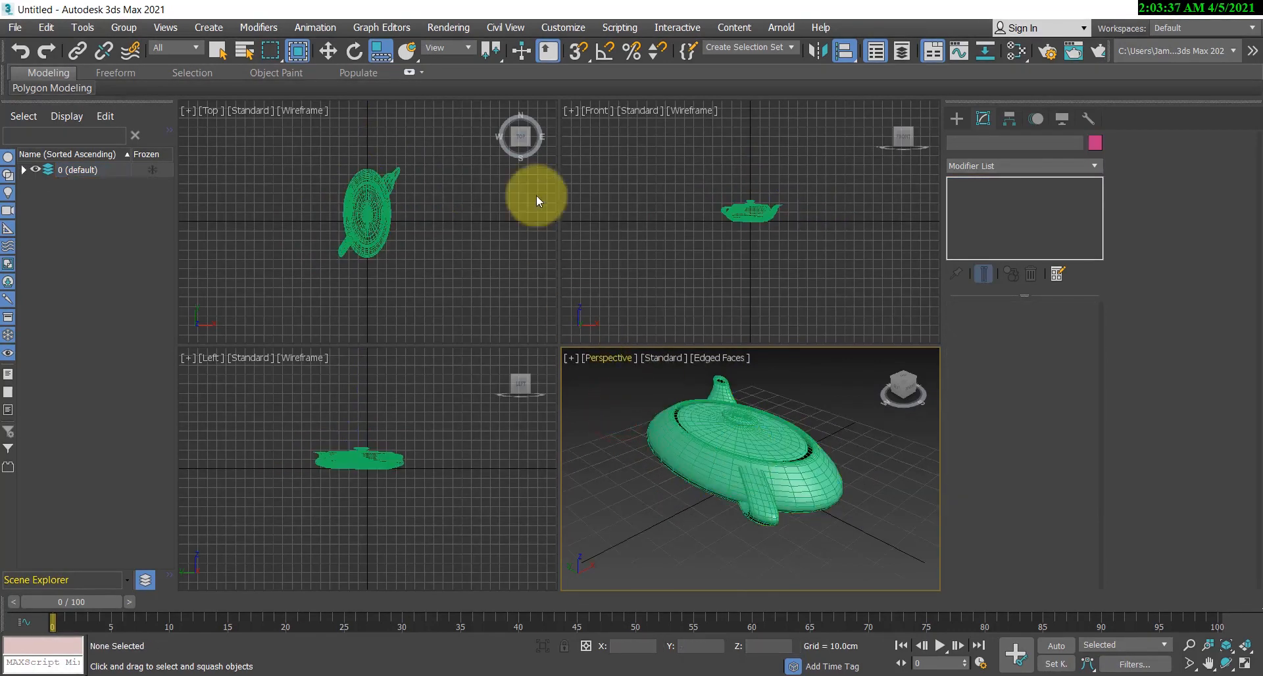
# Step: Select the teapot with the object placement tool and turn it around its own upright axis
pyautogui.click(409, 53)
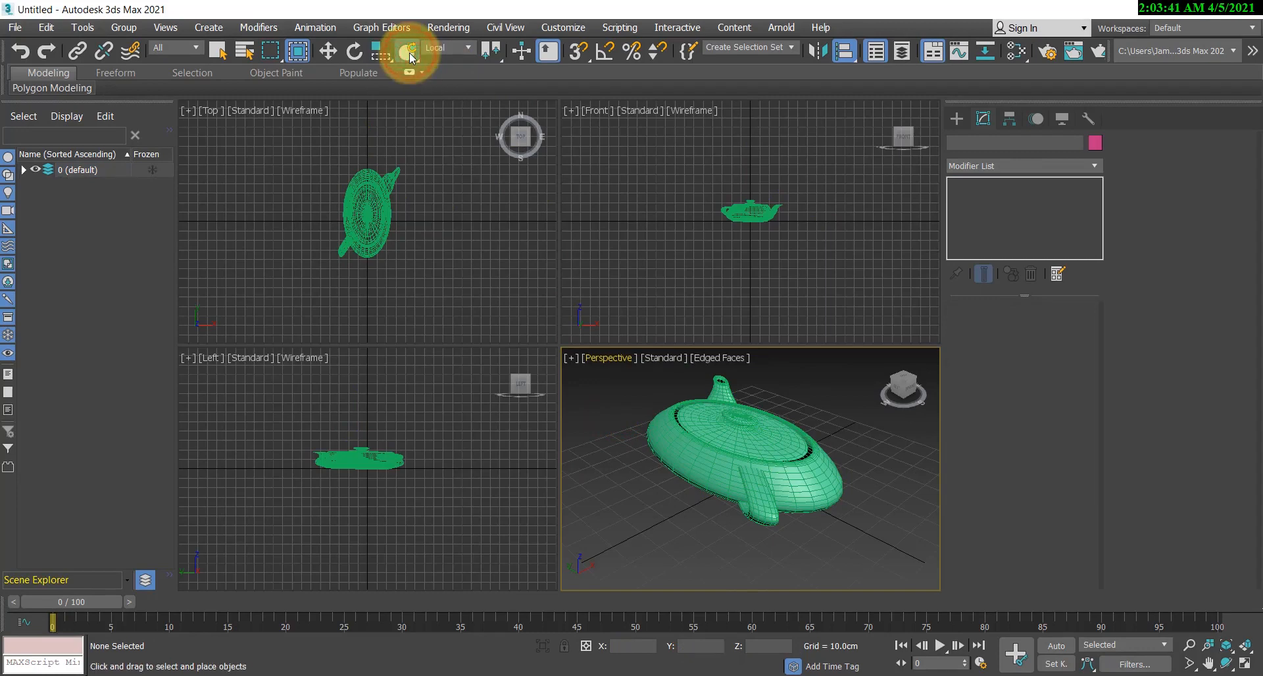
pyautogui.click(745, 473)
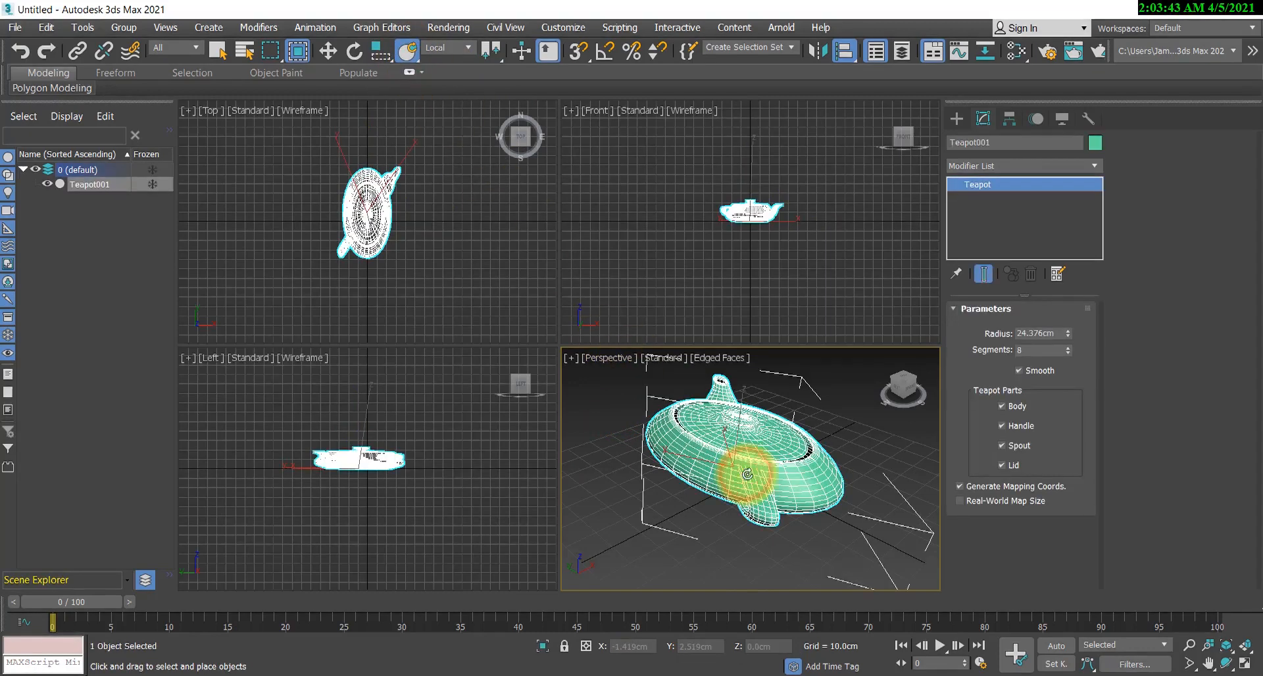
pyautogui.moveTo(773, 469); pyautogui.dragTo(900, 446)
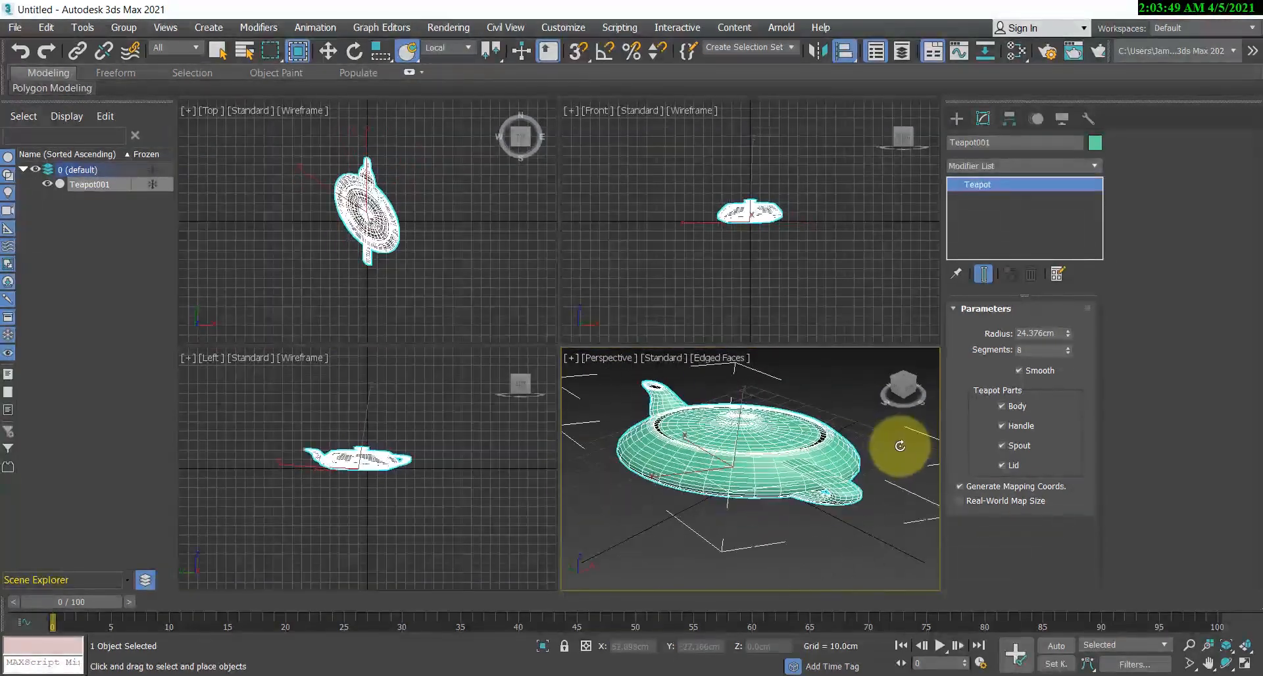
pyautogui.click(328, 52)
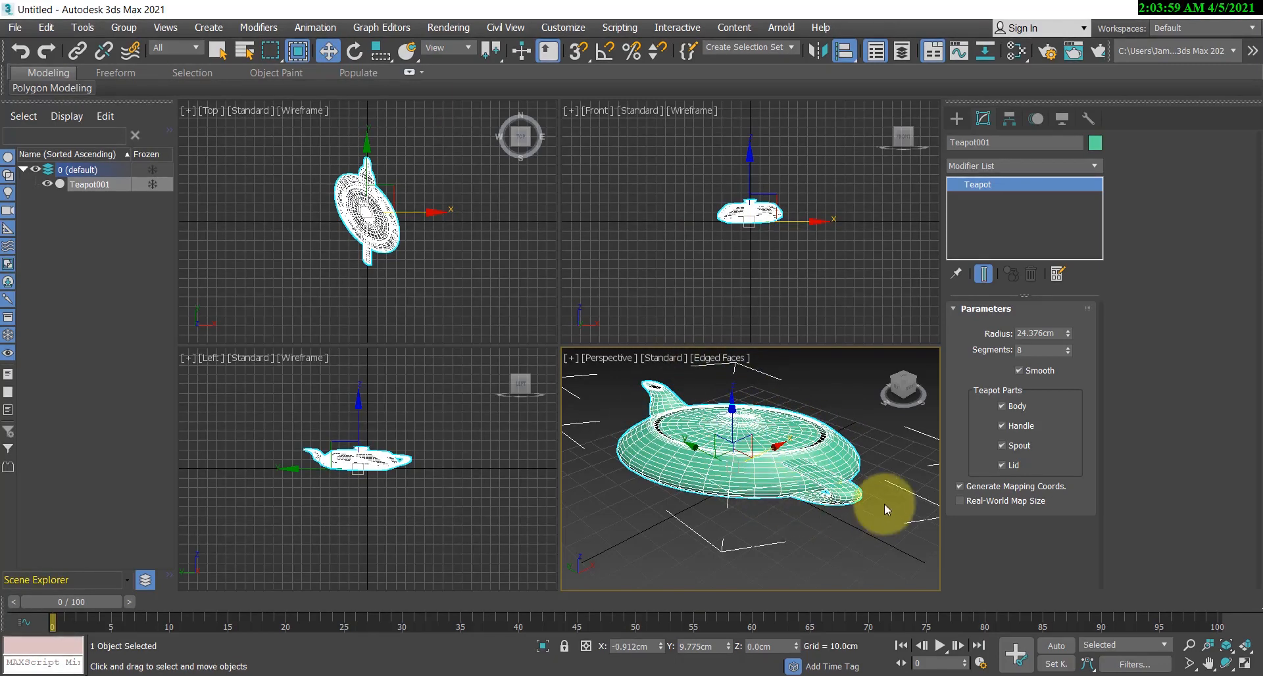
# Step: Slide the teapot across the grid with Select and Place to about X 39.5 cm and Y -22.5 cm
pyautogui.click(408, 51)
pyautogui.moveTo(407, 54); pyautogui.dragTo(411, 72)
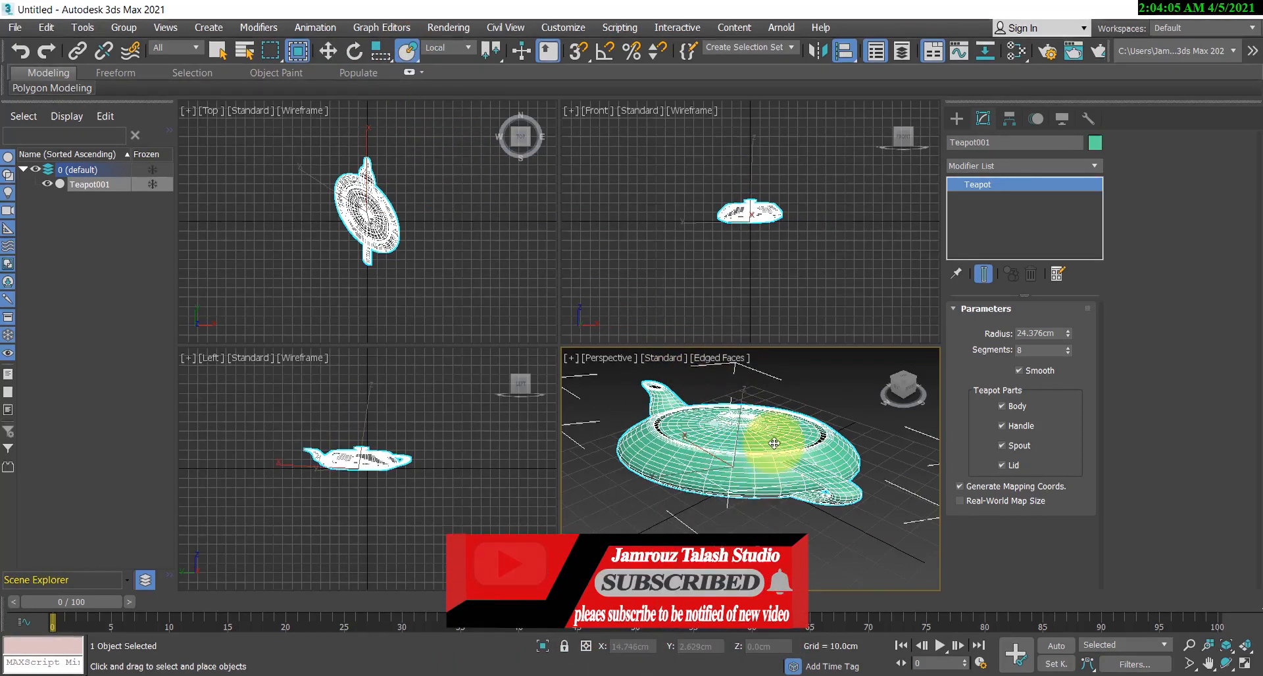
pyautogui.click(775, 464)
pyautogui.moveTo(776, 464); pyautogui.dragTo(817, 429)
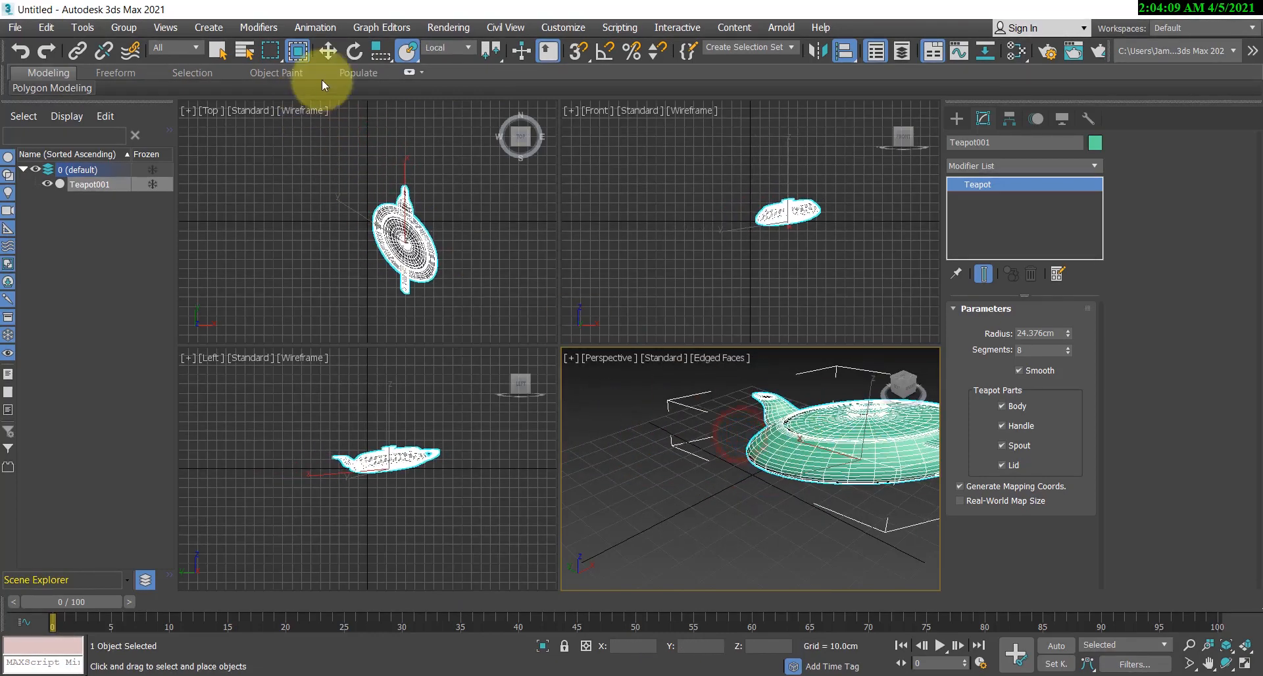
# Step: Move the teapot one axis at a time to about X 6.0, Y 22.2 and Z -26.3 cm, and deselect it
pyautogui.click(329, 50)
pyautogui.click(835, 455)
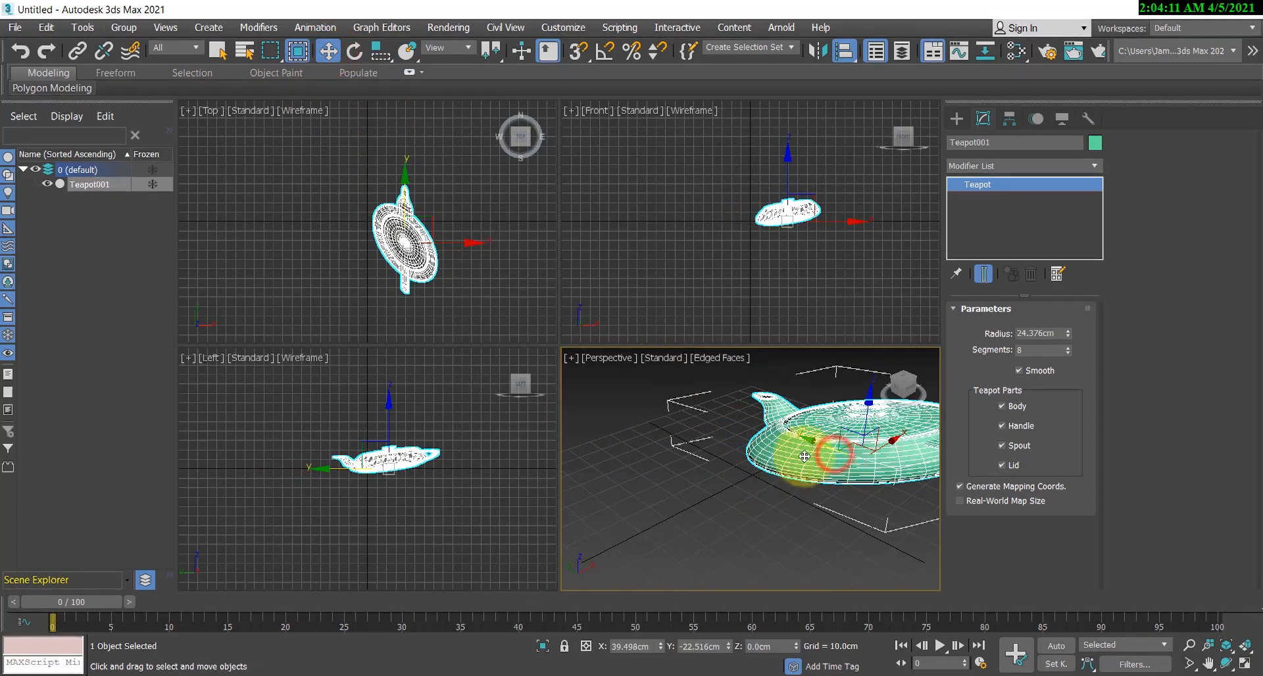
pyautogui.moveTo(810, 442); pyautogui.dragTo(735, 456)
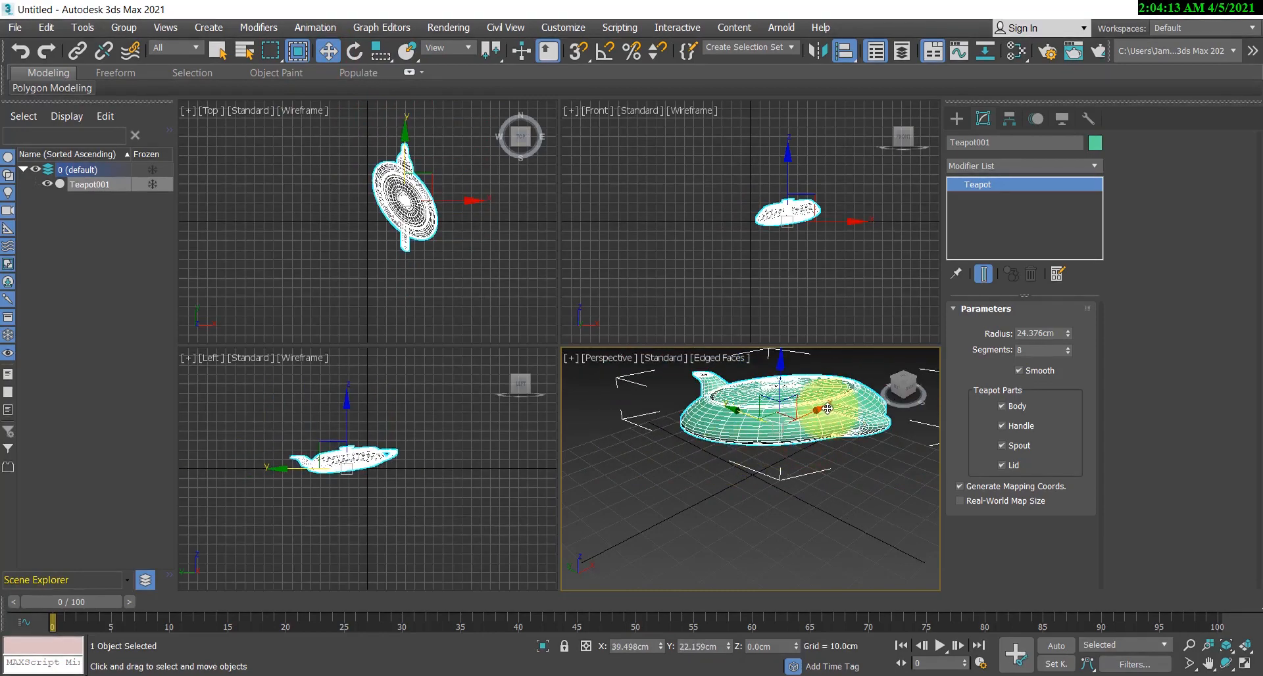
pyautogui.moveTo(820, 409); pyautogui.dragTo(751, 457)
pyautogui.moveTo(724, 383); pyautogui.dragTo(739, 412)
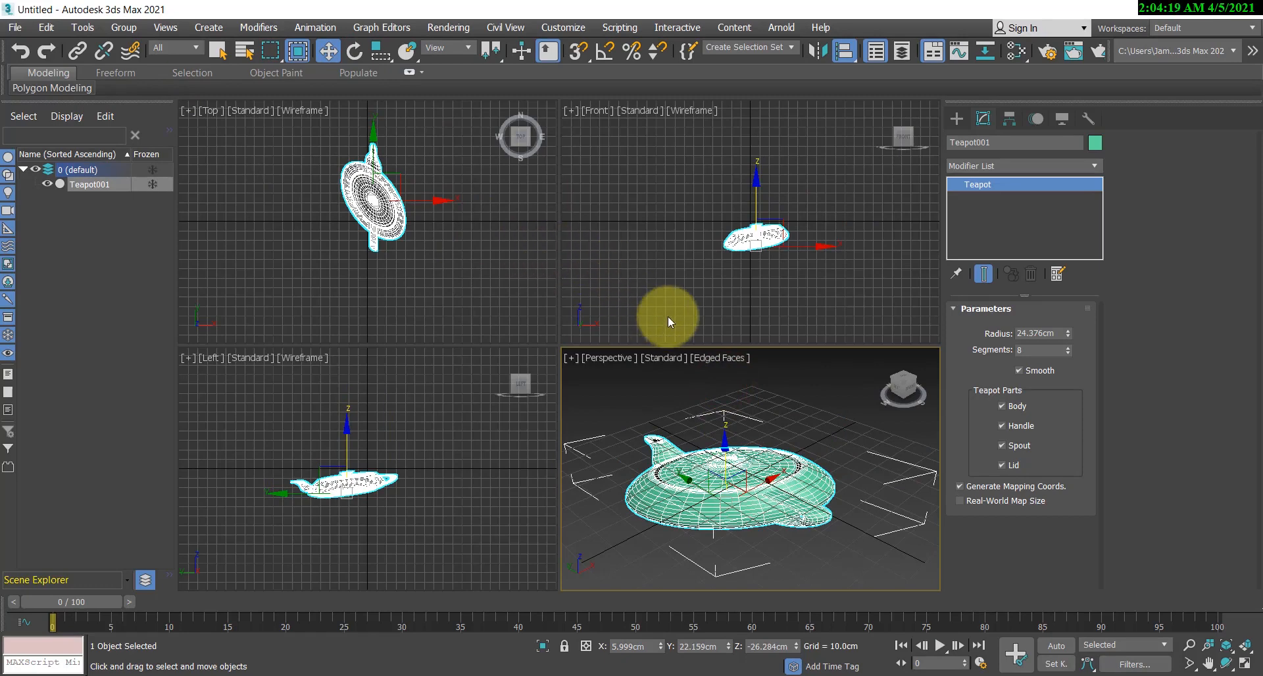
pyautogui.click(826, 441)
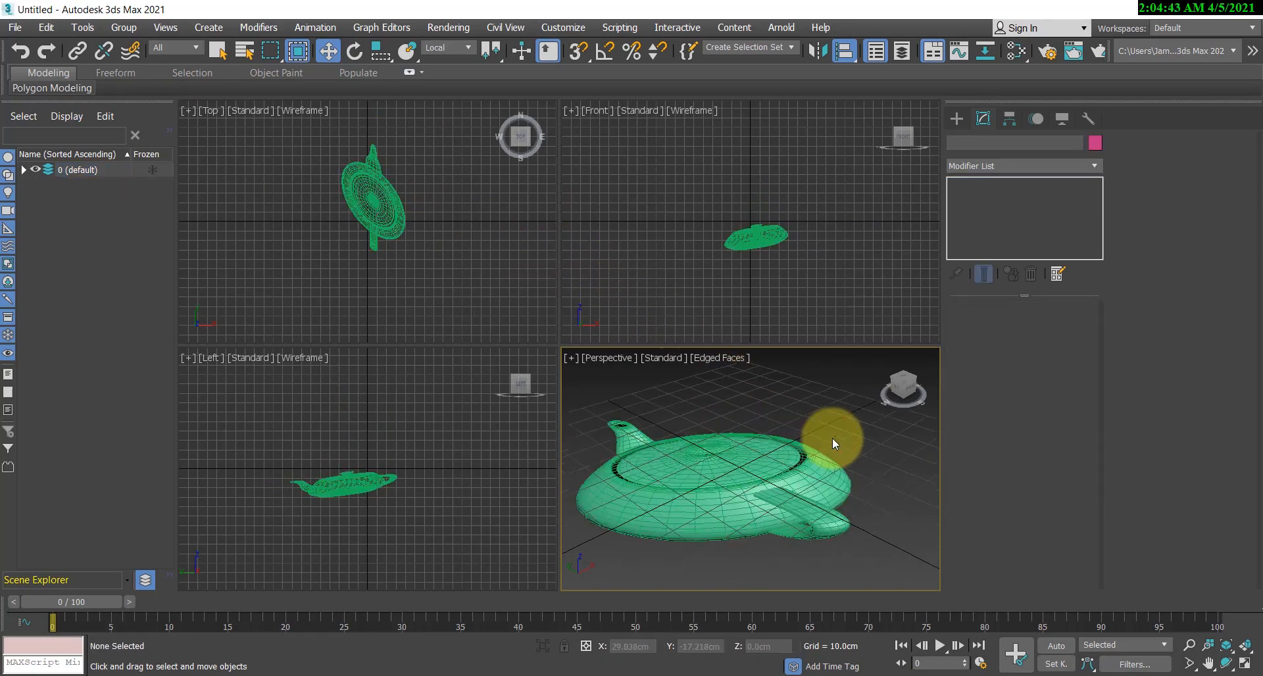
# Step: Try the View and Parent reference coordinate systems and return to Local
pyautogui.click(470, 48)
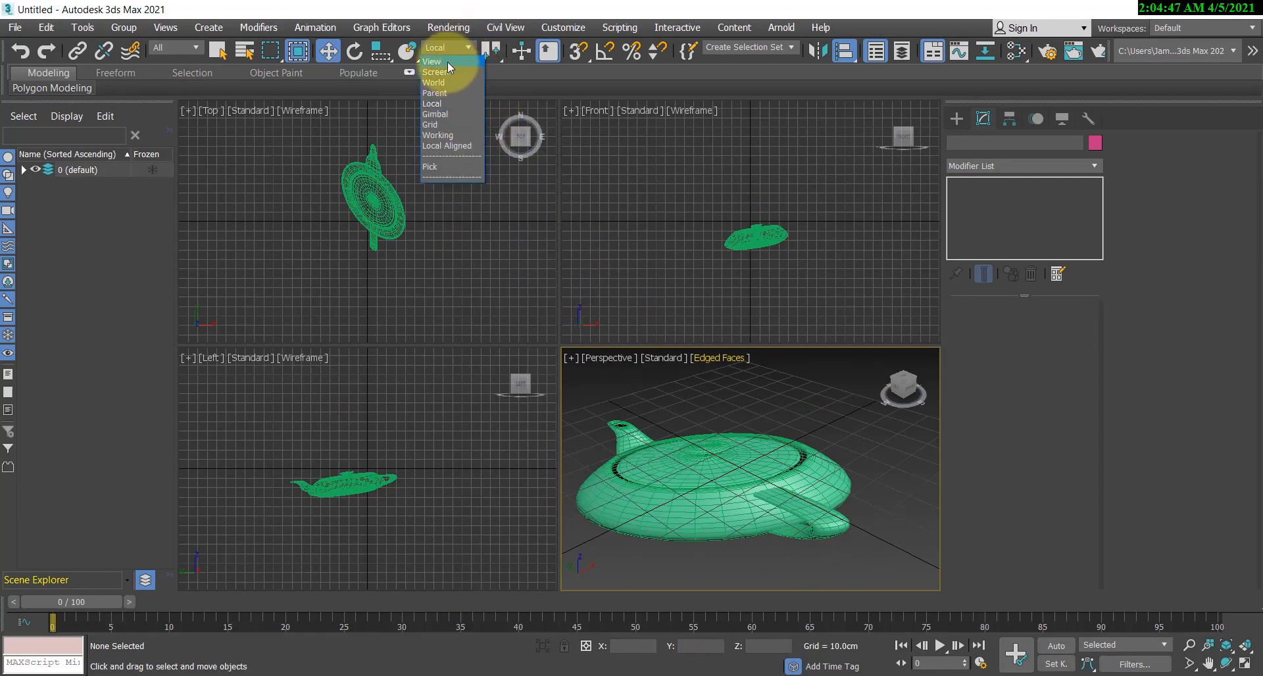
pyautogui.click(447, 62)
pyautogui.click(475, 46)
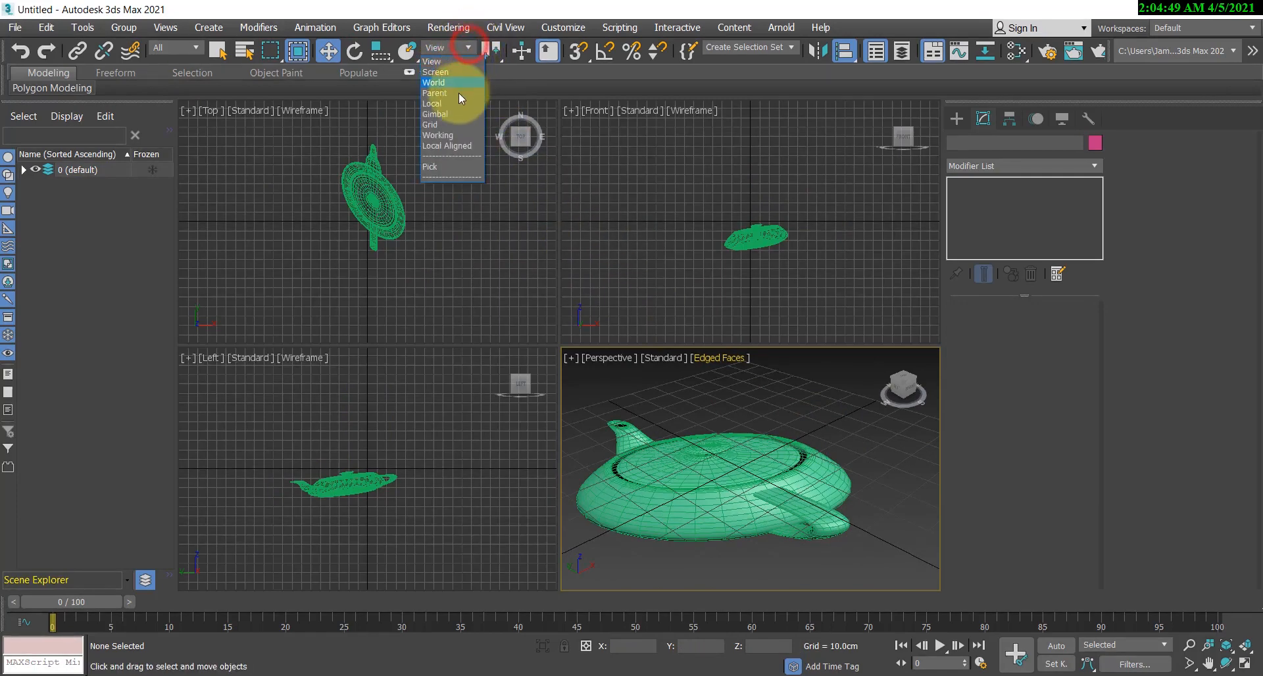
pyautogui.click(458, 93)
pyautogui.click(473, 46)
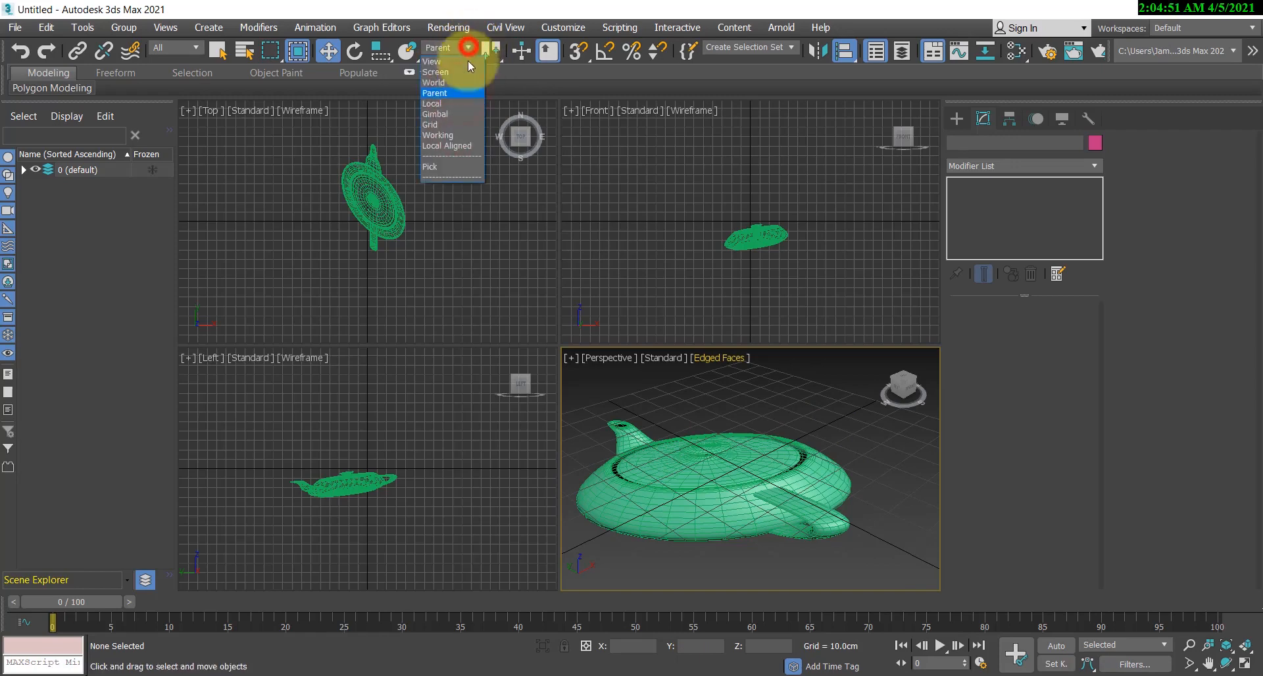
pyautogui.click(453, 102)
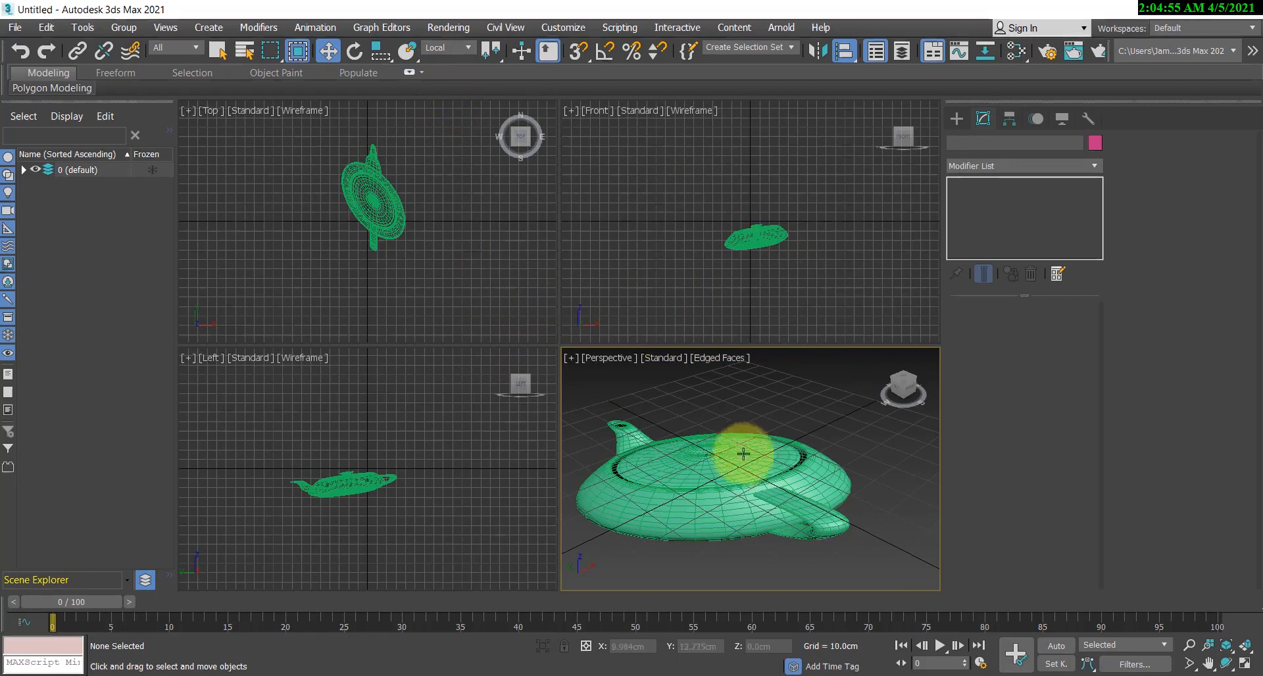
pyautogui.scroll(2, 551, 432)
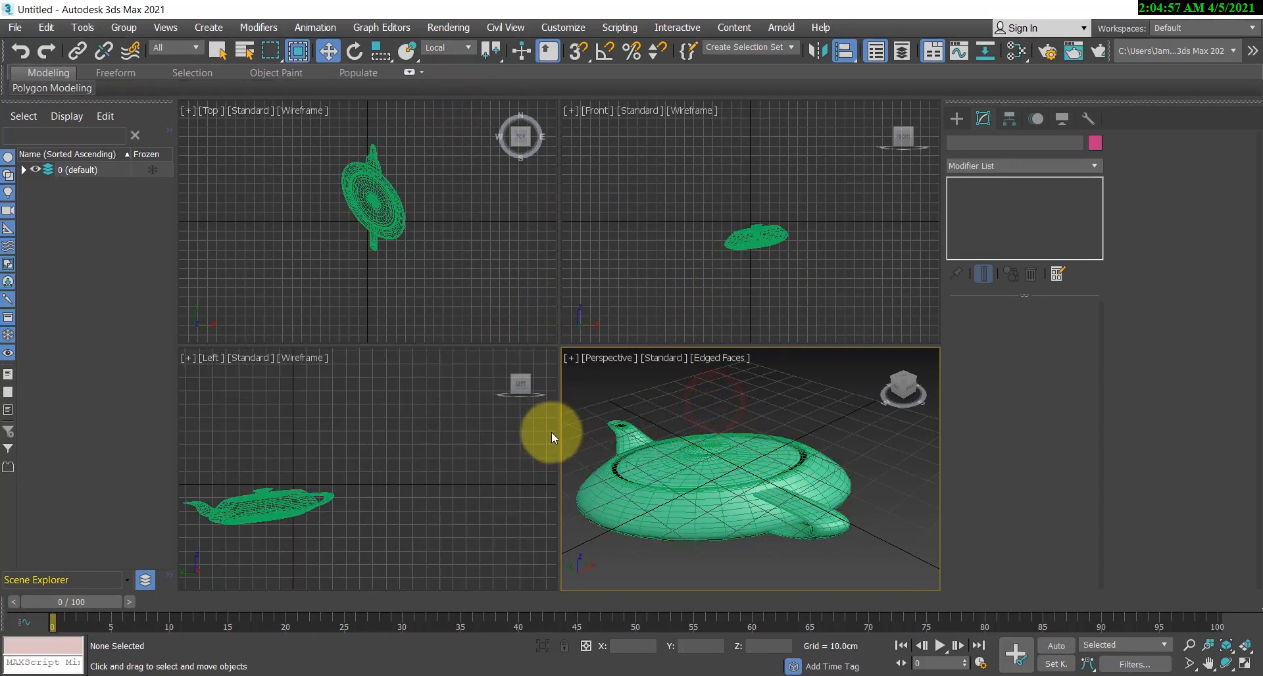
pyautogui.scroll(-2, 521, 432)
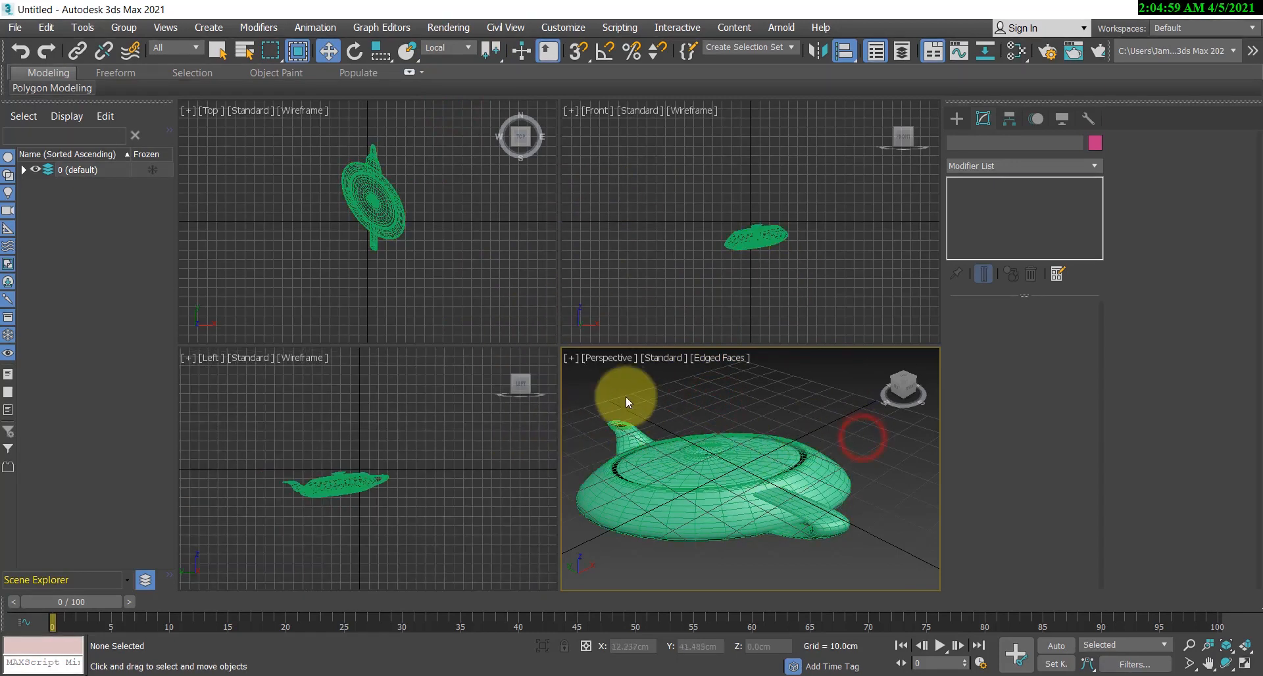
pyautogui.click(649, 262)
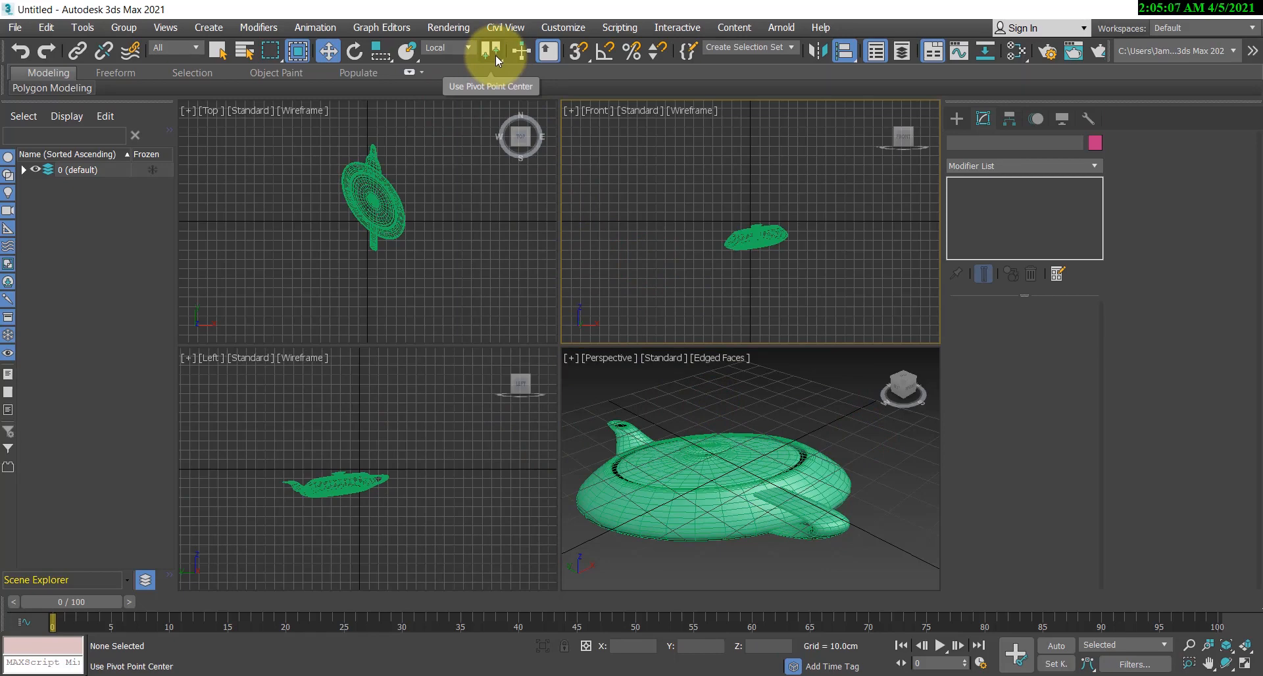
pyautogui.click(664, 253)
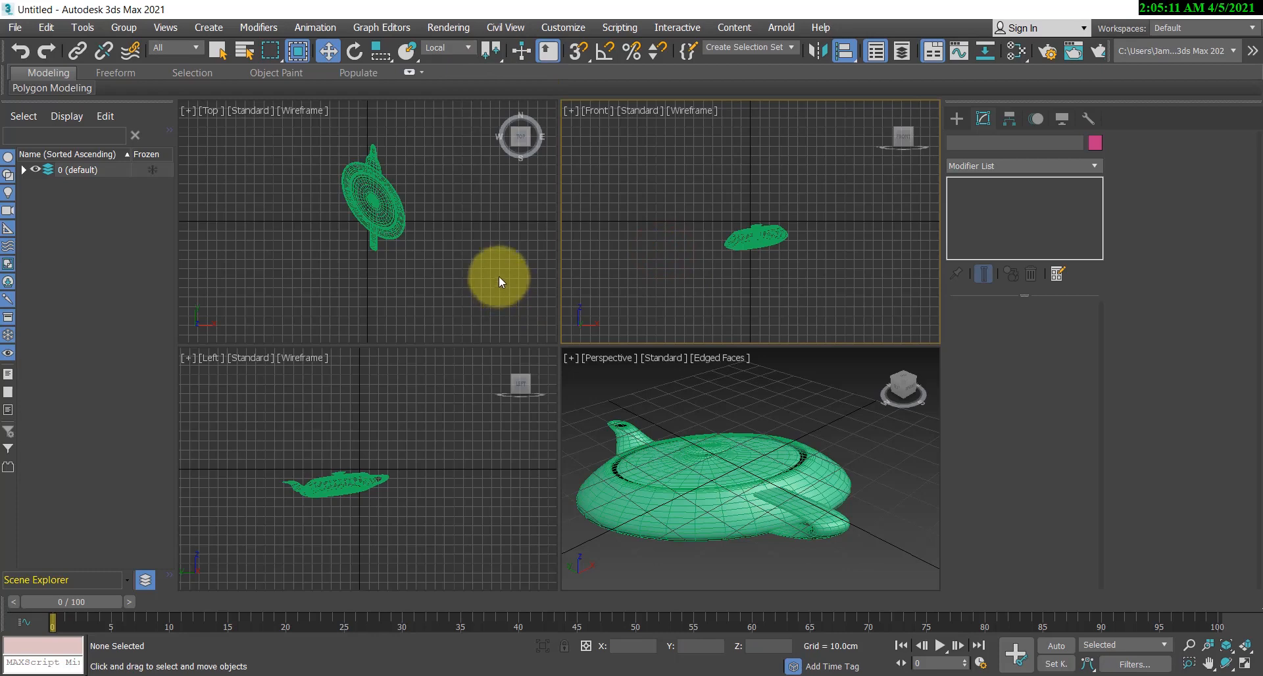
# Step: Delete the teapot and create a box about 33.4 cm long, 23.3 cm wide and 27.1 cm high in the Perspective view
pyautogui.click(379, 209)
pyautogui.press('Delete')
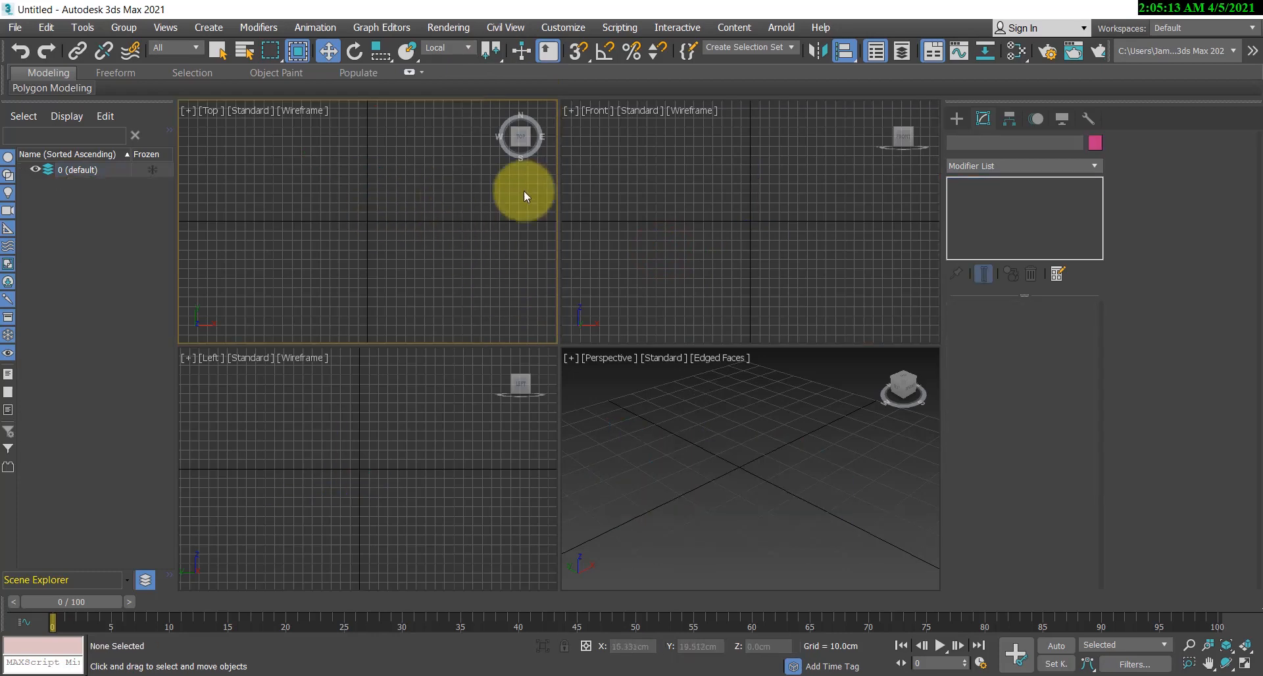
pyautogui.click(956, 119)
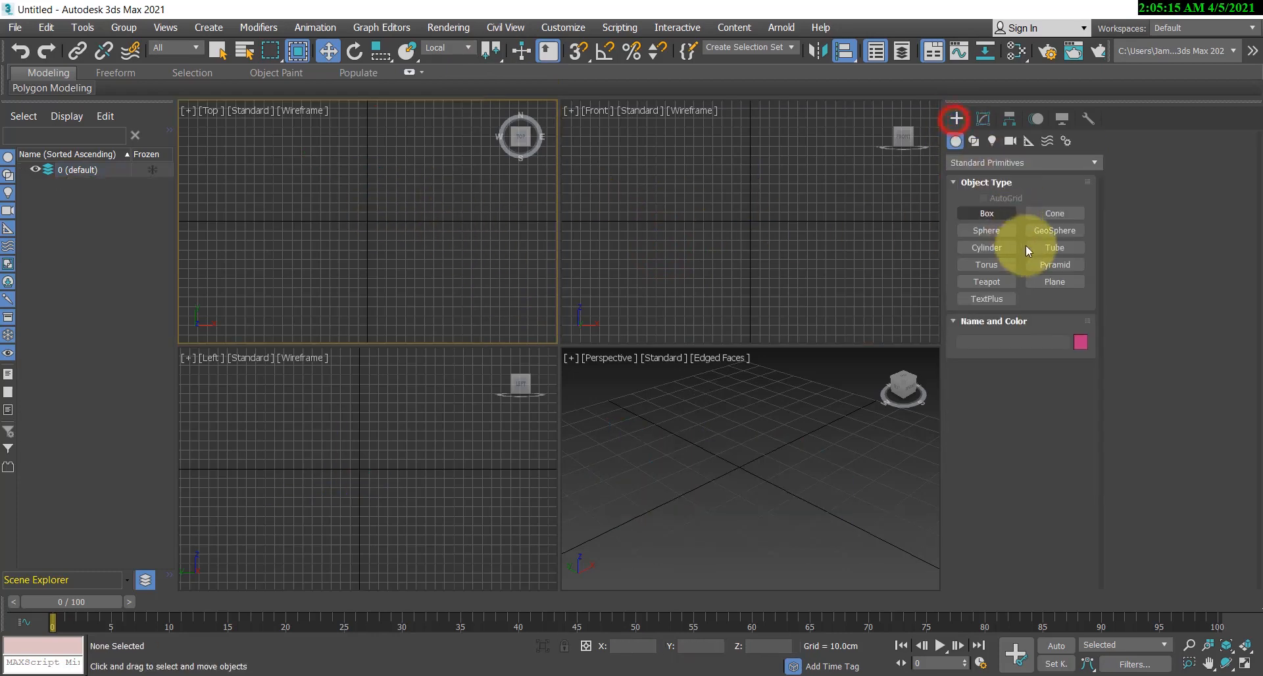
pyautogui.click(998, 217)
pyautogui.moveTo(715, 456); pyautogui.dragTo(735, 540)
pyautogui.click(746, 454)
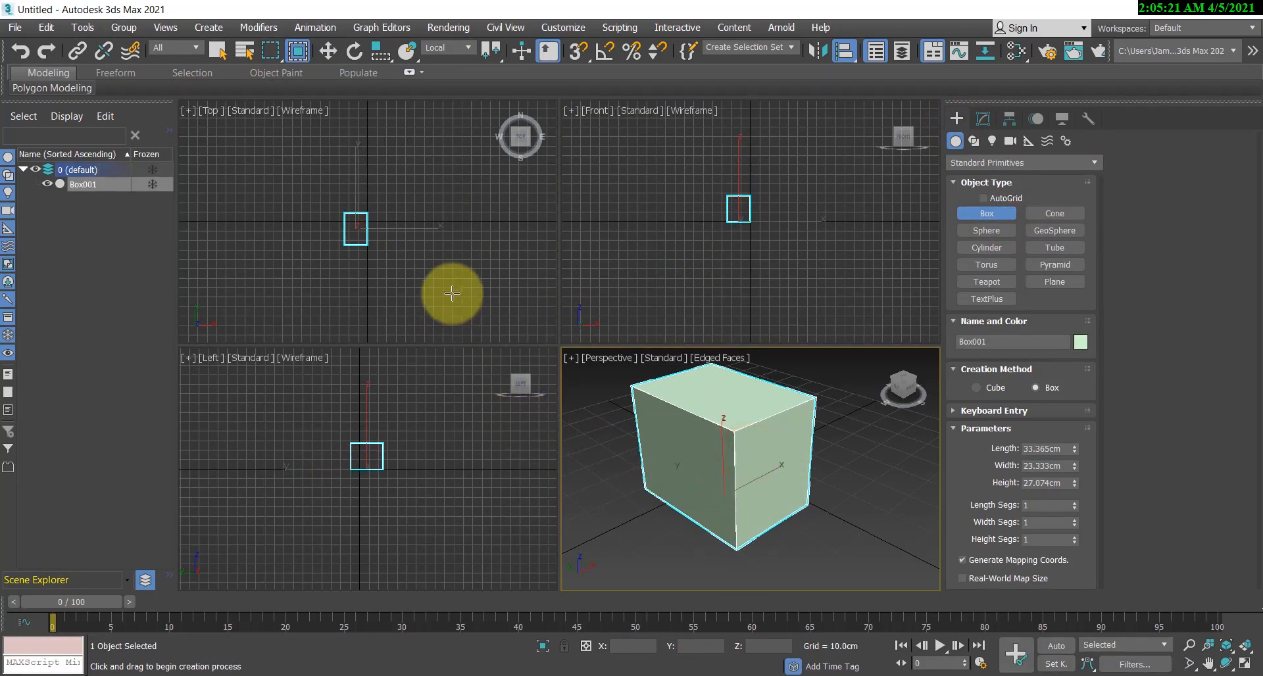
# Step: Zoom the Top, Left, Front and Perspective views to fit the selected box
pyautogui.click(459, 275)
pyautogui.press('z')
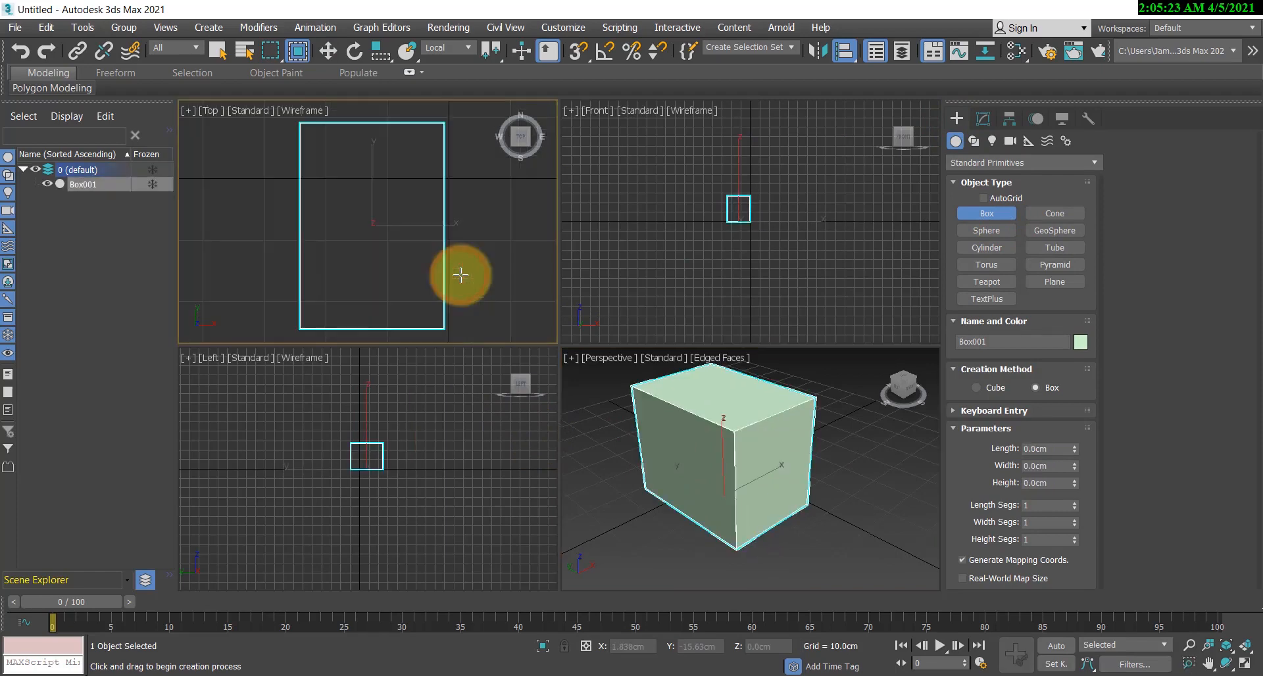
pyautogui.click(466, 459)
pyautogui.press('z')
pyautogui.click(631, 253)
pyautogui.press('z')
pyautogui.click(626, 533)
pyautogui.press('z')
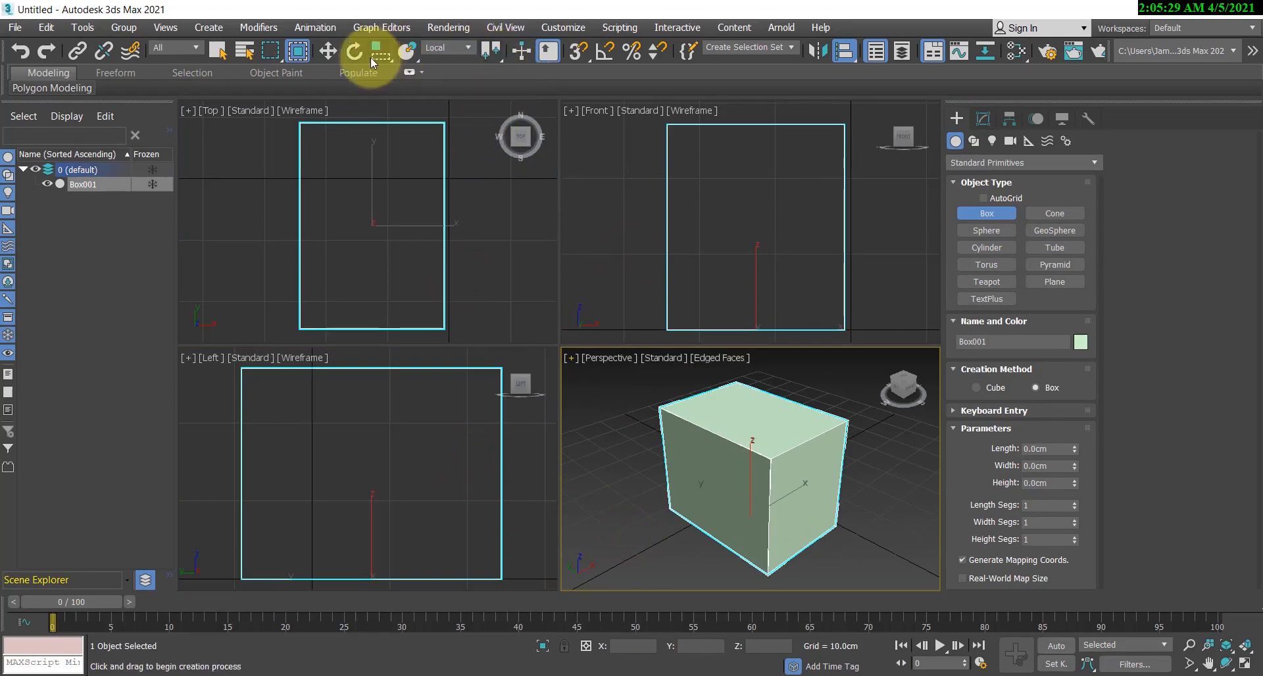
# Step: Activate the Move tool for the box and set the transform center to Use Selection Center
pyautogui.click(329, 53)
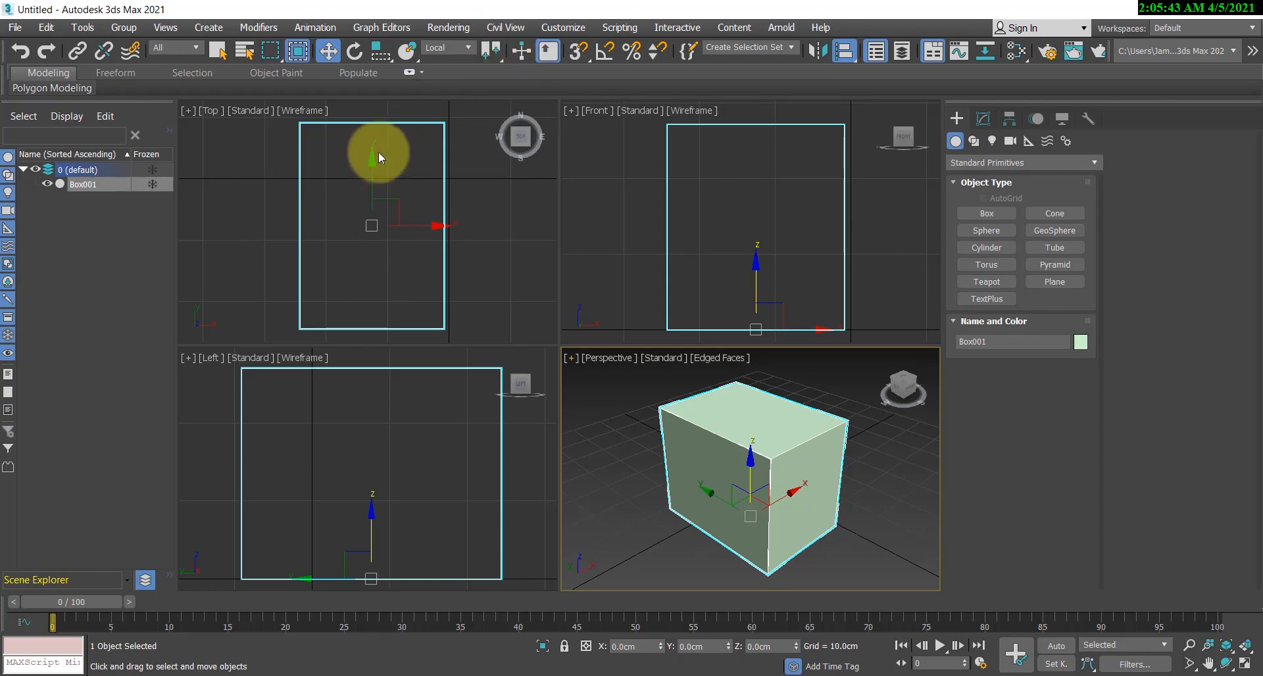
pyautogui.click(492, 53)
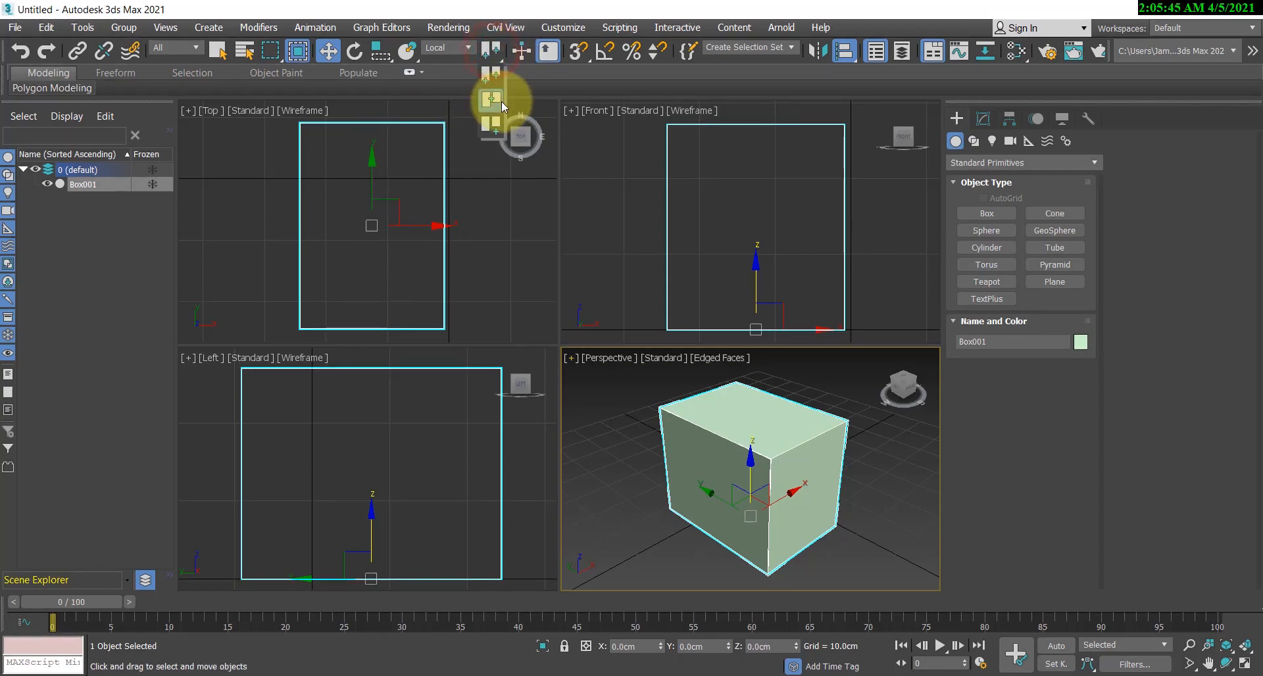
pyautogui.click(501, 101)
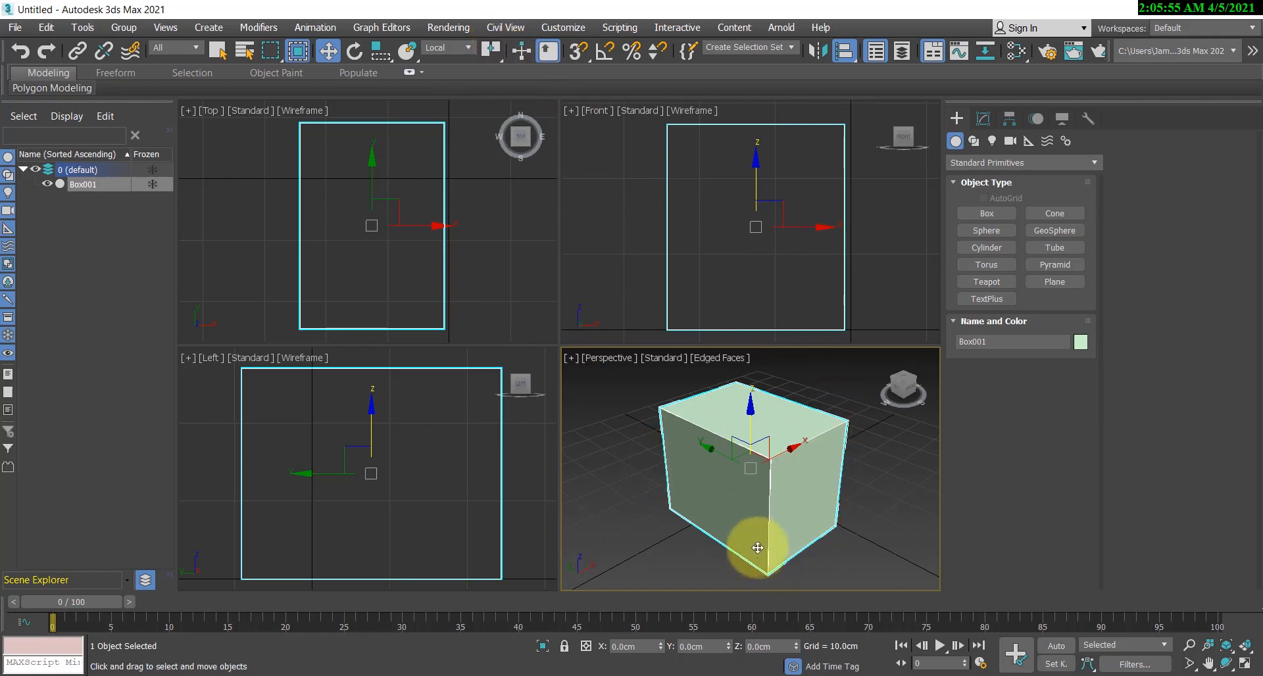
# Step: Display the Perspective view with Wireframe Override and inspect the gizmo inside the box
pyautogui.click(716, 359)
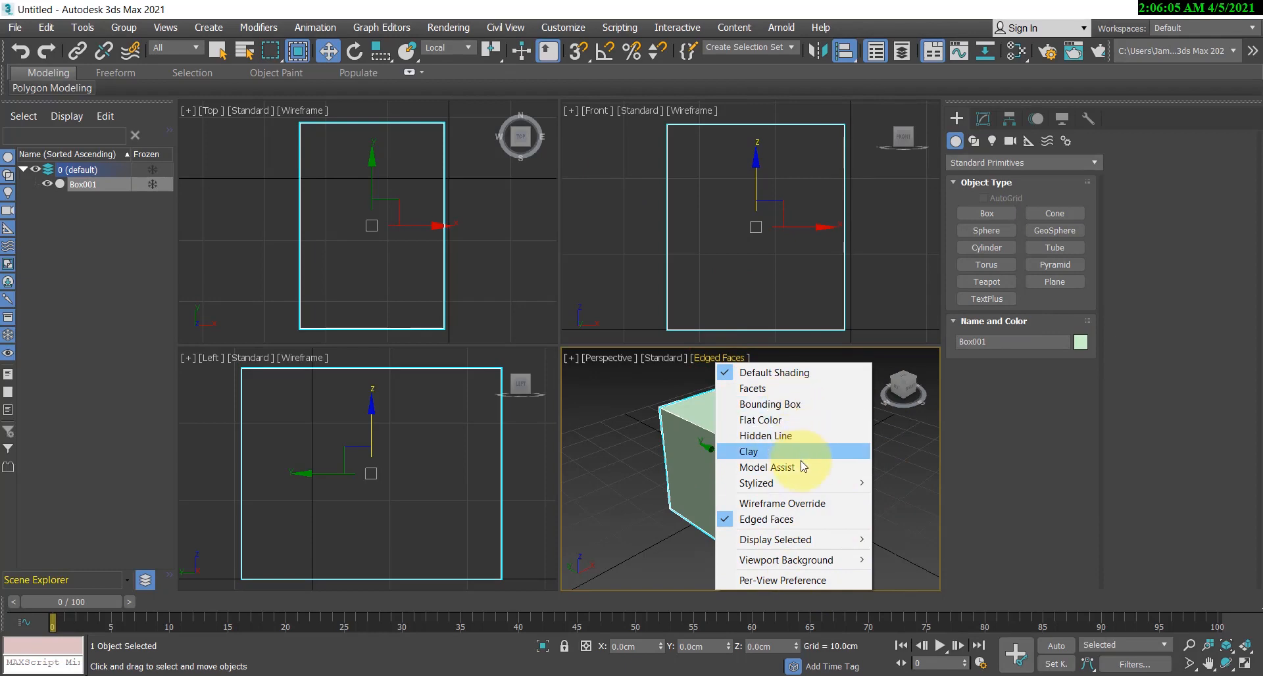
pyautogui.click(807, 505)
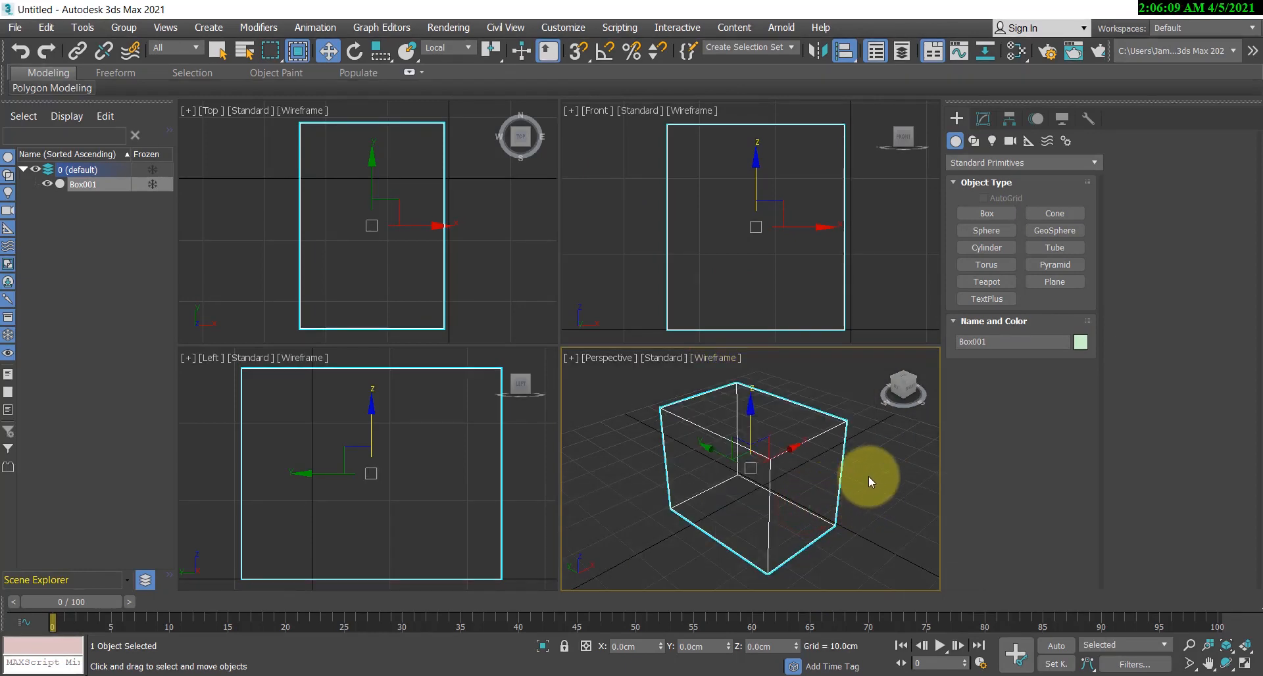
pyautogui.keyDown('alt'); pyautogui.moveTo(870, 475); pyautogui.dragTo(732, 491, button='middle'); pyautogui.keyUp('alt')
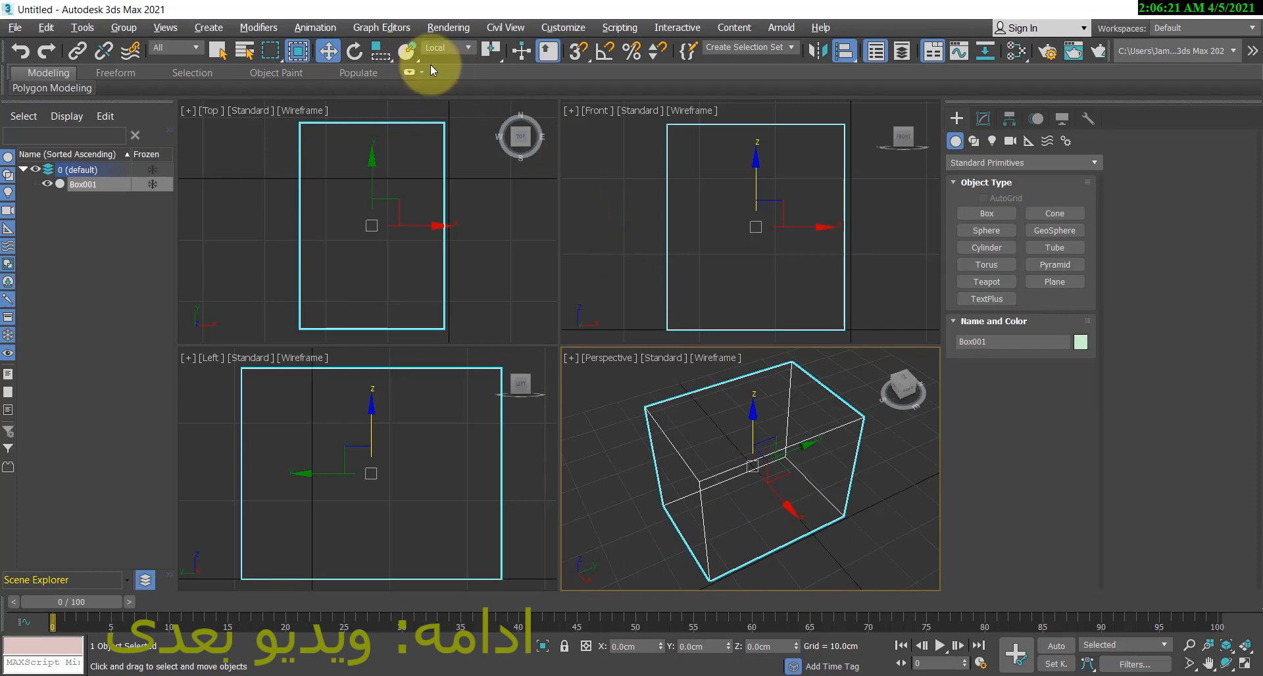
# Step: Switch the transform center to Use Pivot Point Center and back to Use Selection Center, comparing the gizmo positions on the box
pyautogui.moveTo(504, 51); pyautogui.dragTo(500, 74)
pyautogui.keyDown('alt'); pyautogui.moveTo(863, 459); pyautogui.dragTo(817, 414, button='middle'); pyautogui.keyUp('alt')
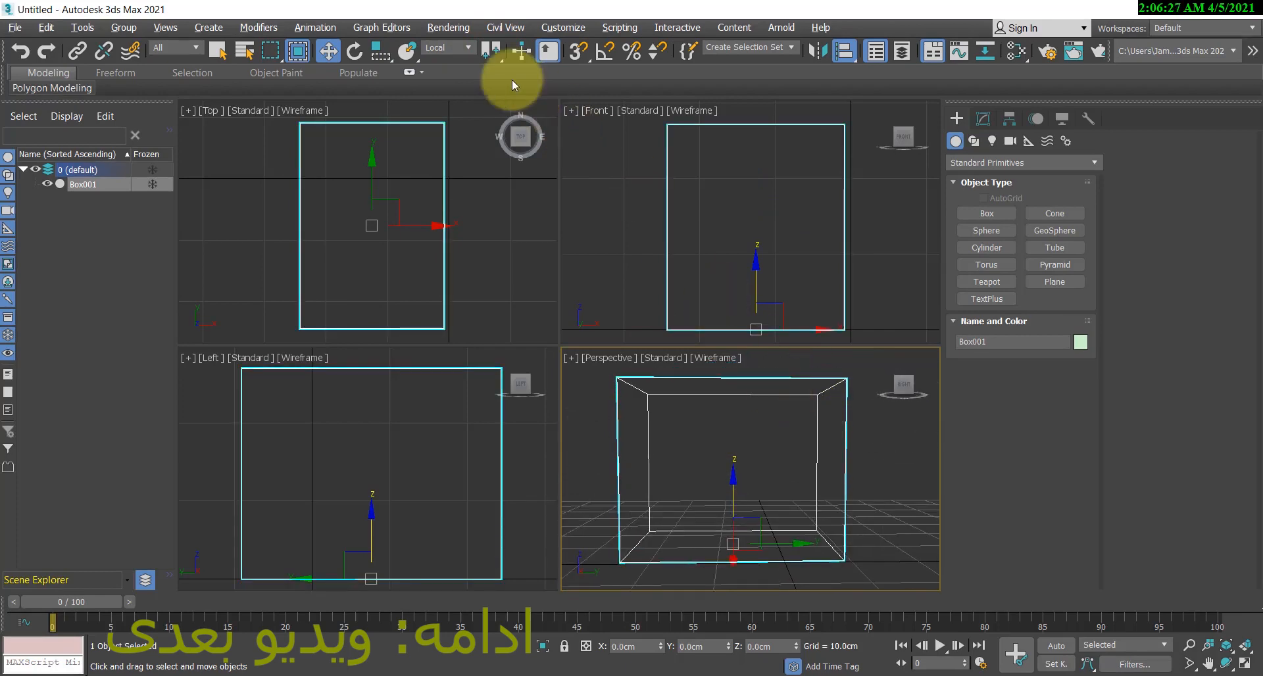
pyautogui.moveTo(490, 61); pyautogui.dragTo(495, 77)
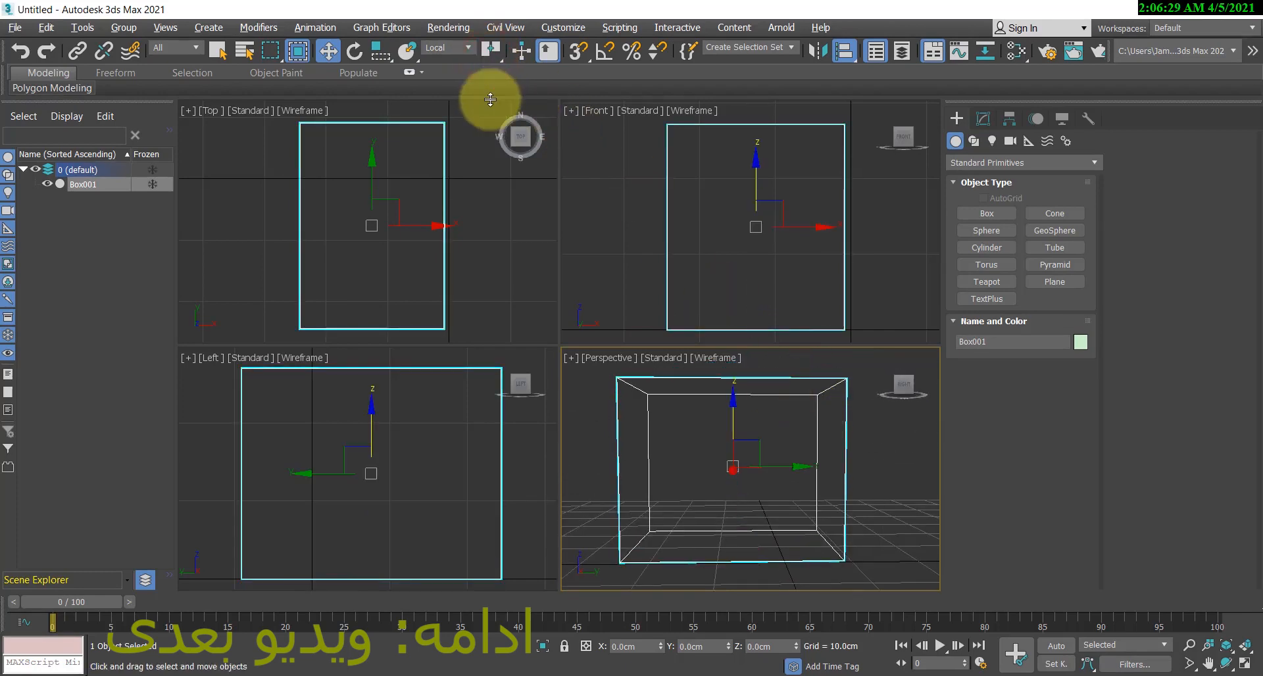
pyautogui.keyDown('alt'); pyautogui.moveTo(755, 445); pyautogui.dragTo(589, 408, button='middle'); pyautogui.keyUp('alt')
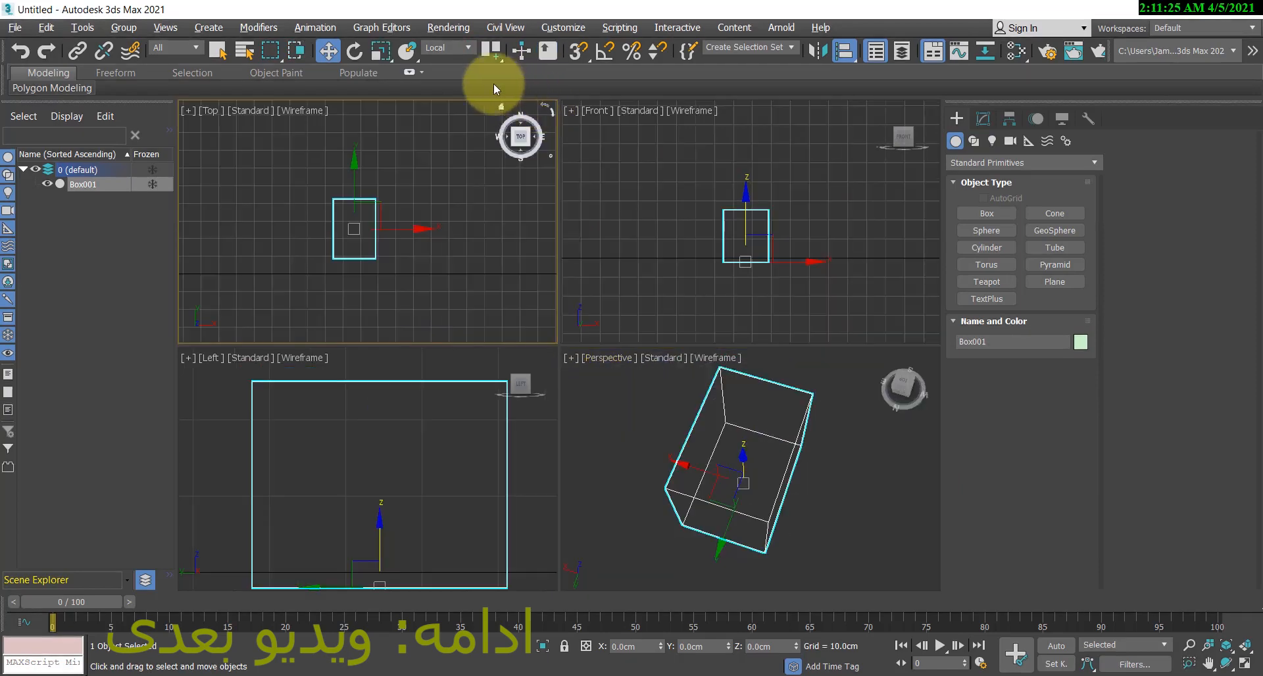
# Step: Set the transform center to Use Transform Coordinate Center, keeping the box selected
pyautogui.moveTo(490, 50); pyautogui.dragTo(490, 129)
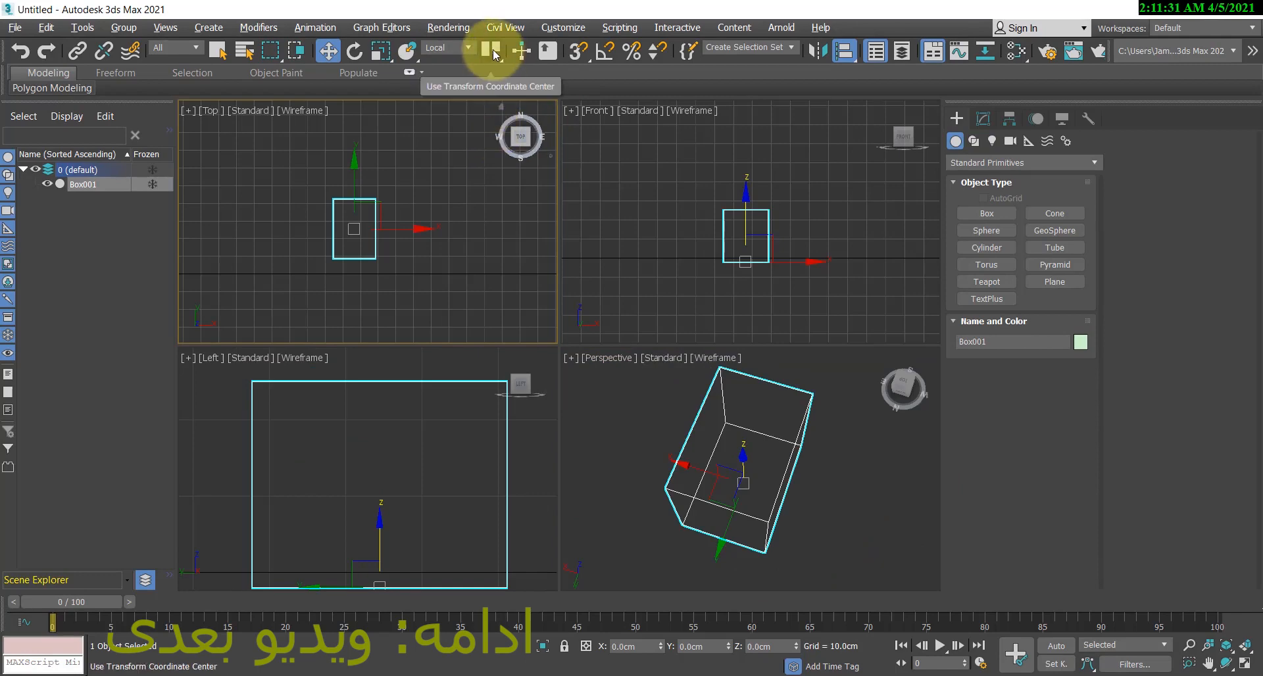
pyautogui.click(451, 261)
pyautogui.click(374, 221)
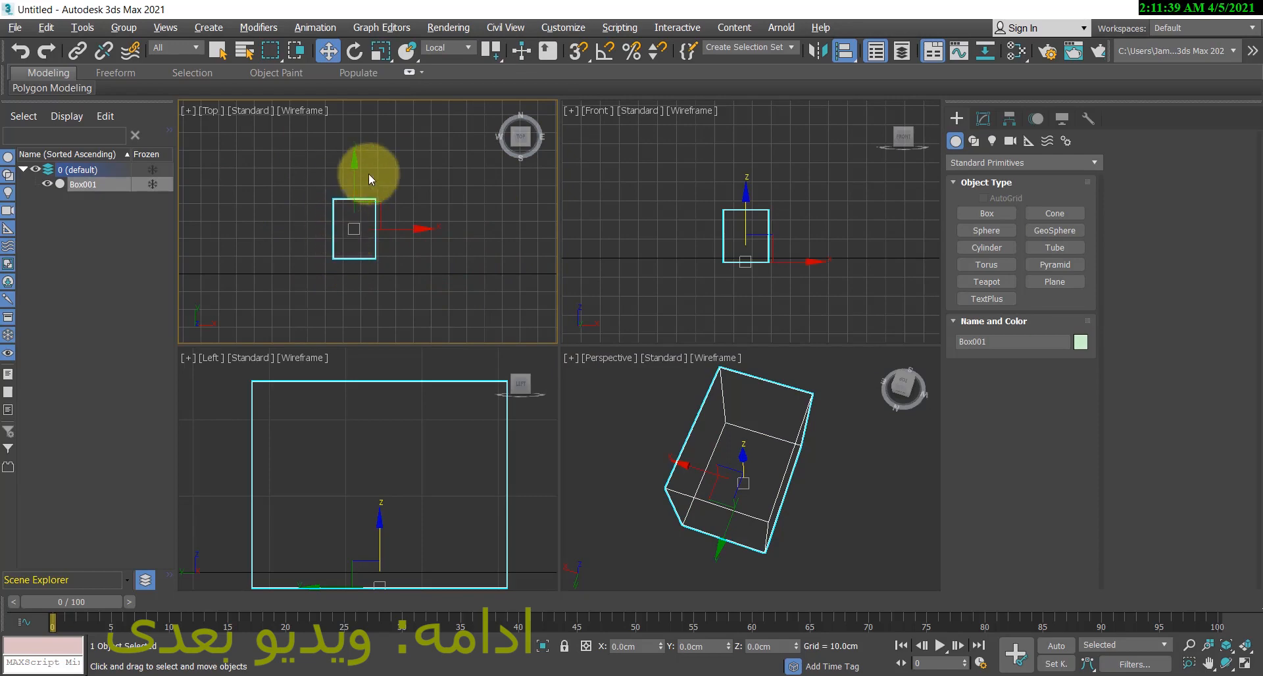
pyautogui.click(345, 257)
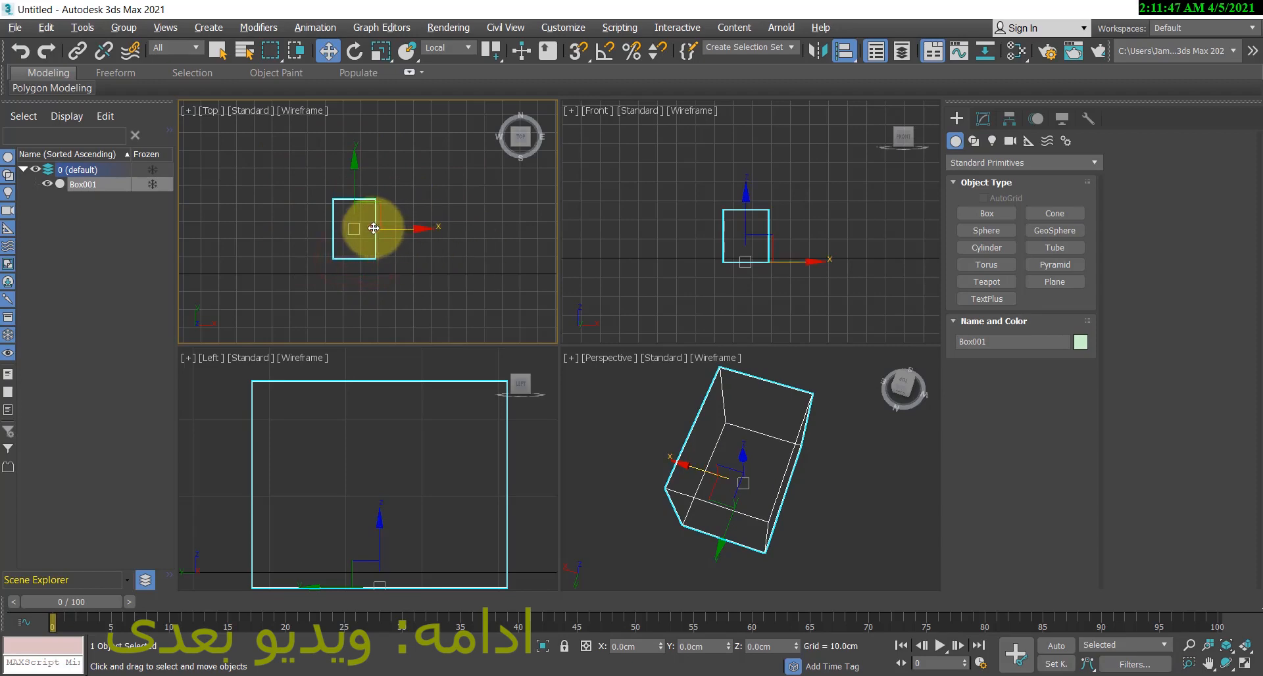
# Step: Move the box along X and Y in the Top view, finishing with an offset of about X 0.7 and Y -6.7 cm
pyautogui.moveTo(371, 228); pyautogui.dragTo(470, 235)
pyautogui.moveTo(408, 172)
pyautogui.mouseDown()
pyautogui.moveTo(412, 209)
pyautogui.moveTo(404, 155)
pyautogui.mouseUp()
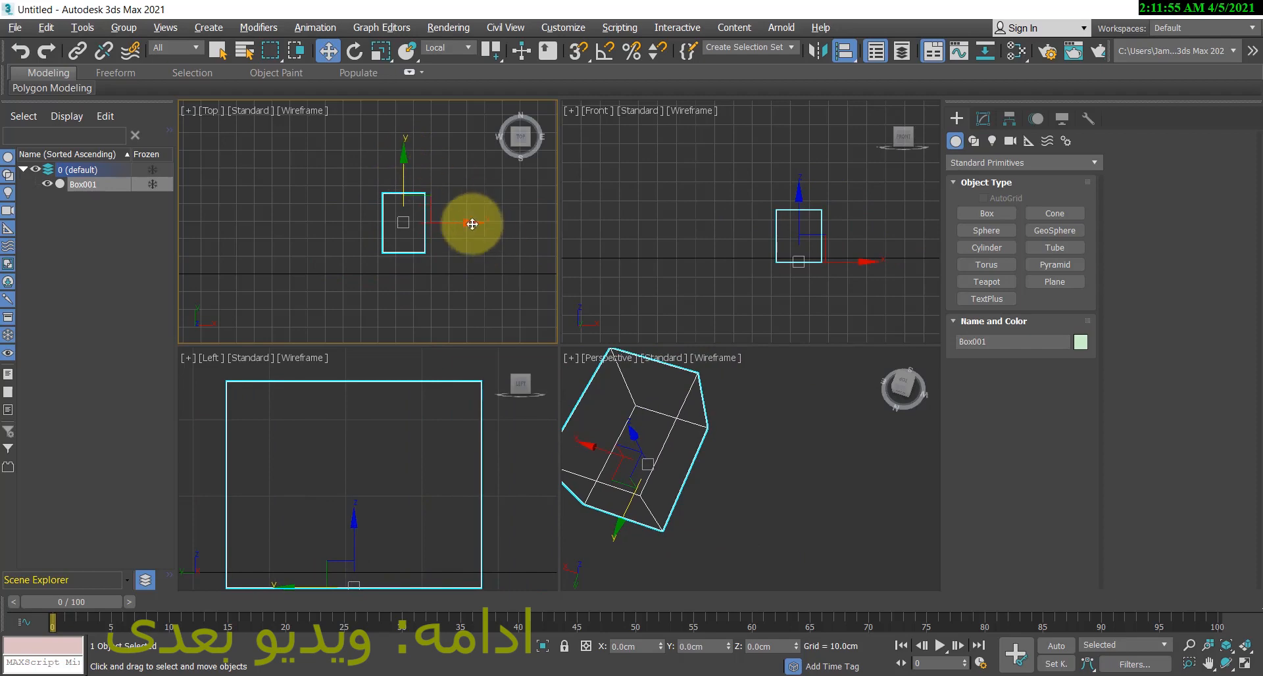
pyautogui.moveTo(451, 220); pyautogui.dragTo(431, 221)
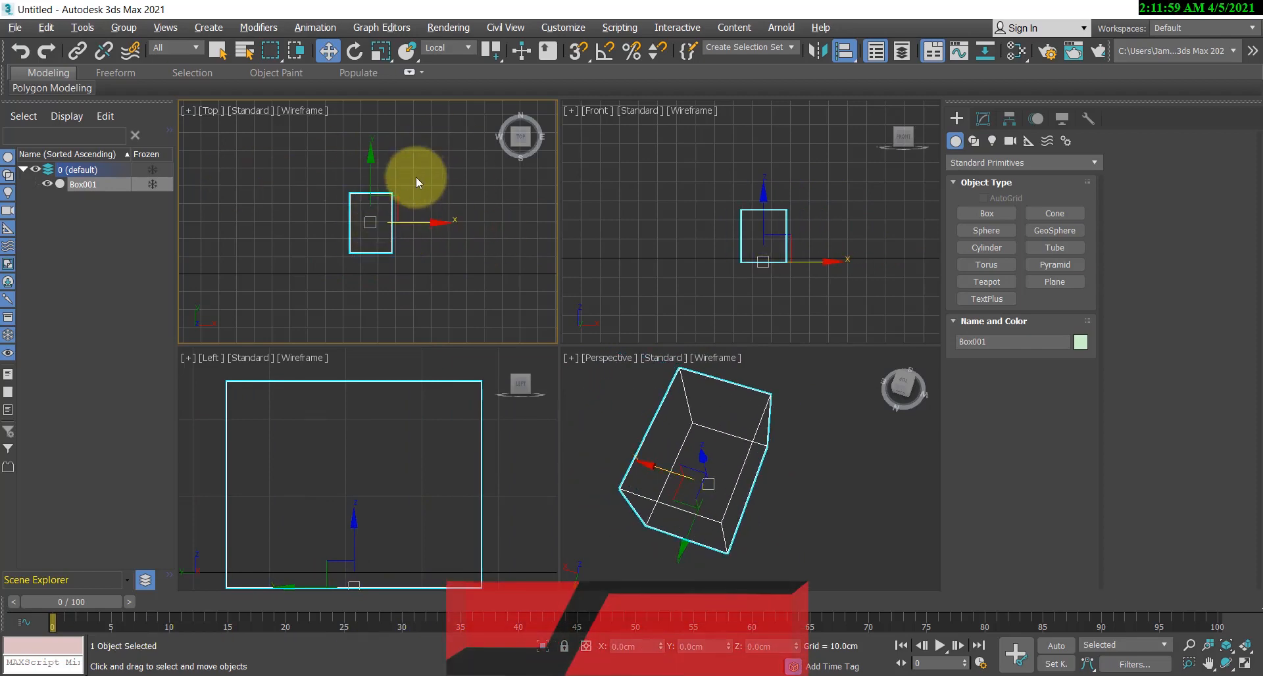
pyautogui.moveTo(404, 187); pyautogui.dragTo(405, 199)
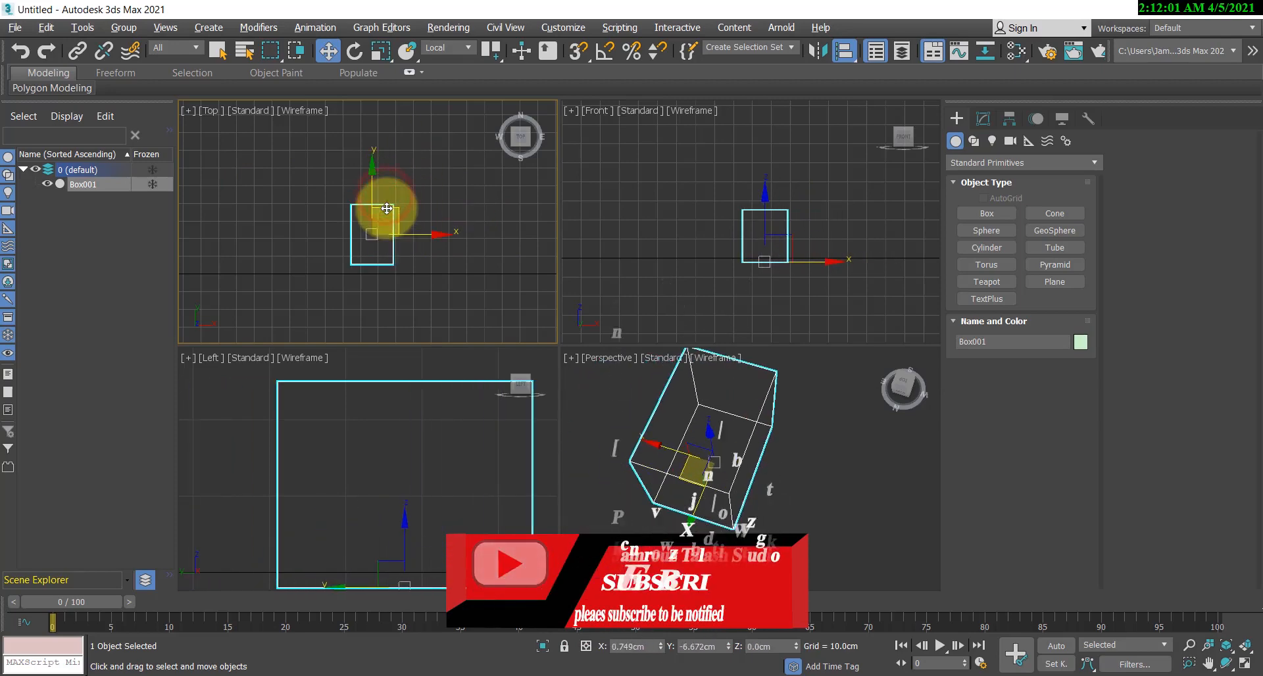